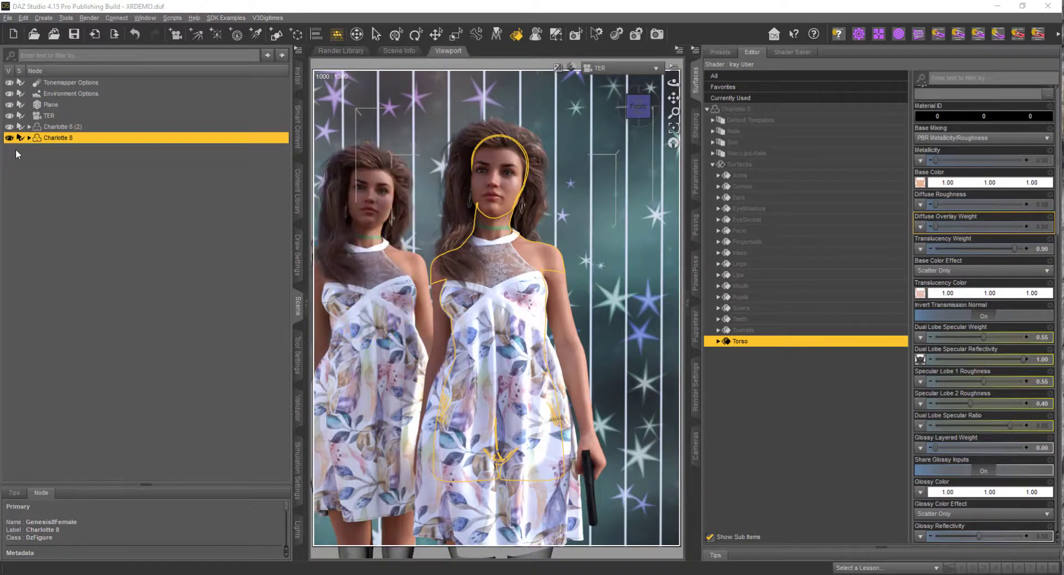
Step: Hide both Charlotte 8 figures in the scene
click(10, 137)
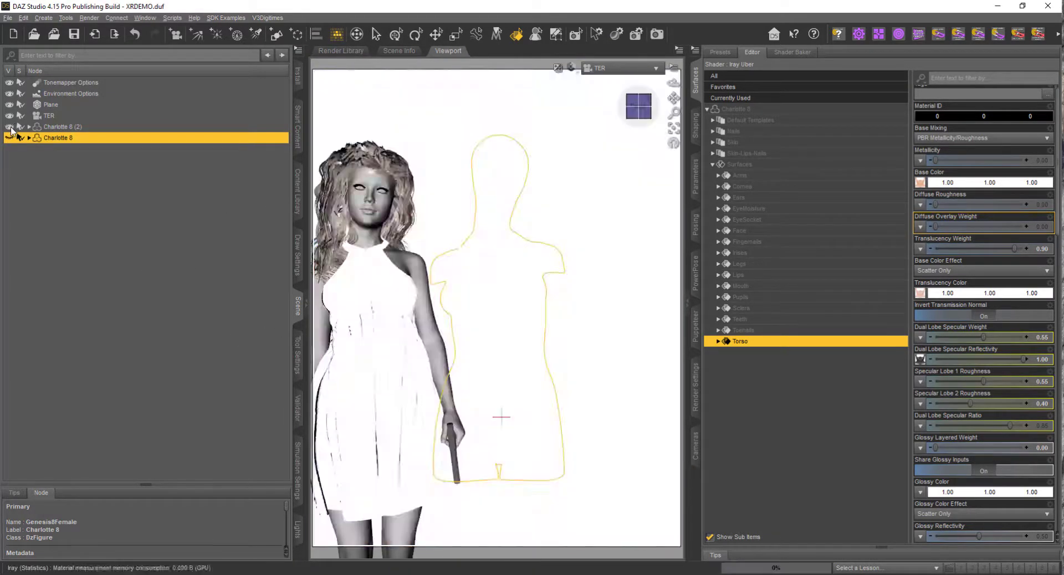
click(9, 127)
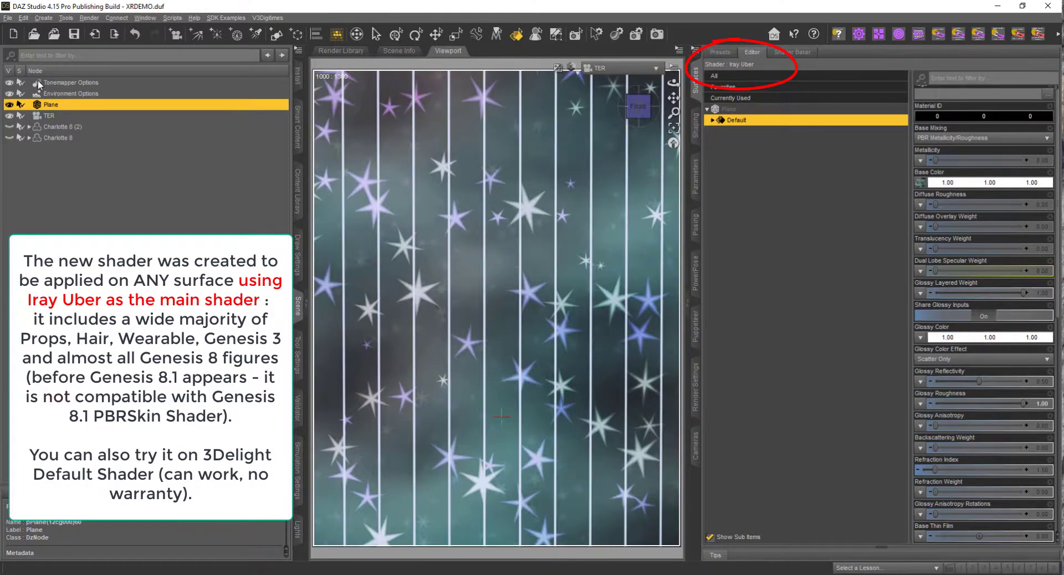
Step: Run the V3DXR1 !Auto Apply script on the plane's Default surface, applying shaders on Iray Uber only
click(298, 182)
click(20, 209)
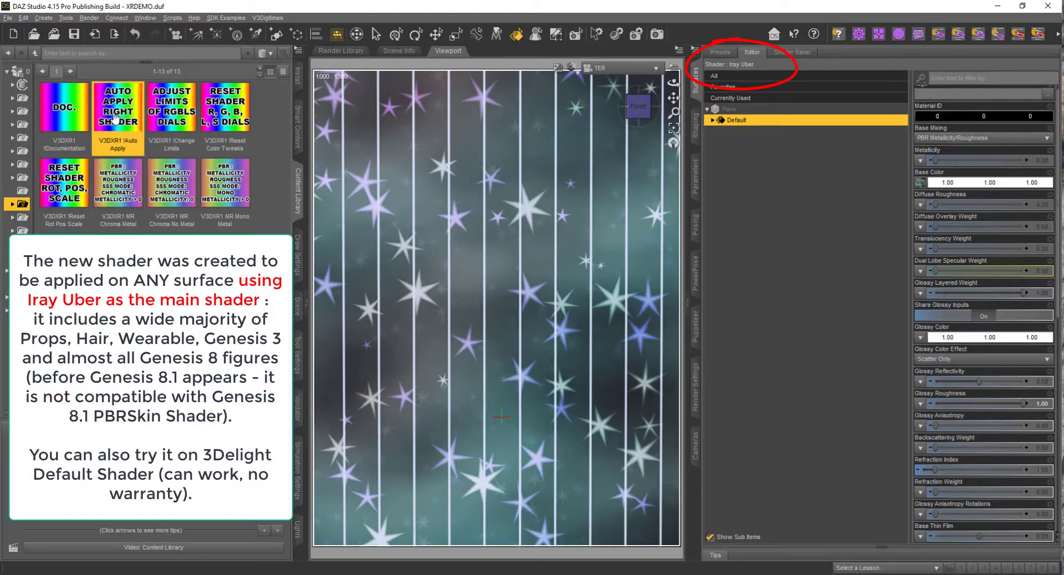
mouse_move(115, 116)
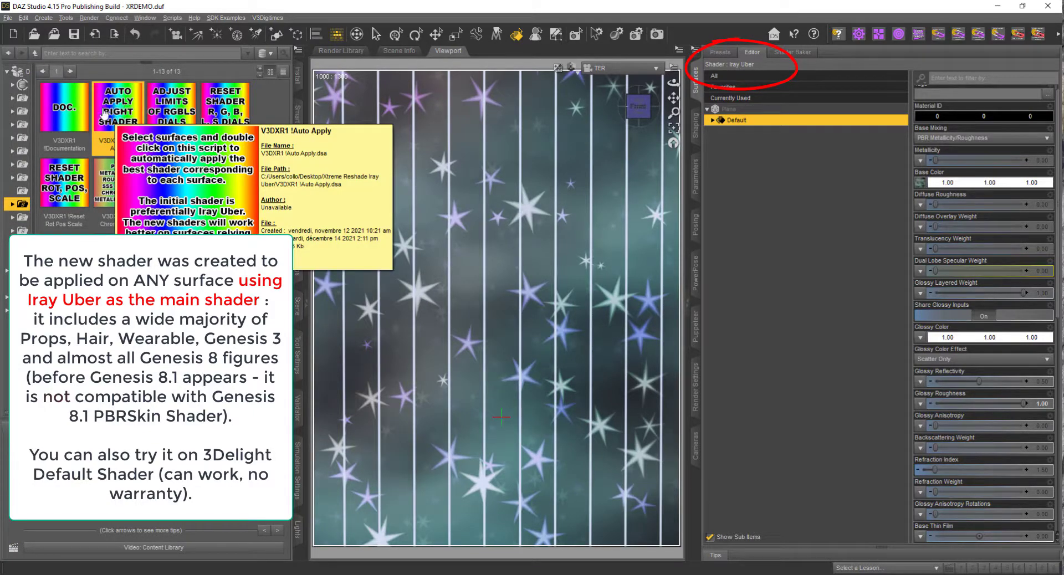
double_click(116, 117)
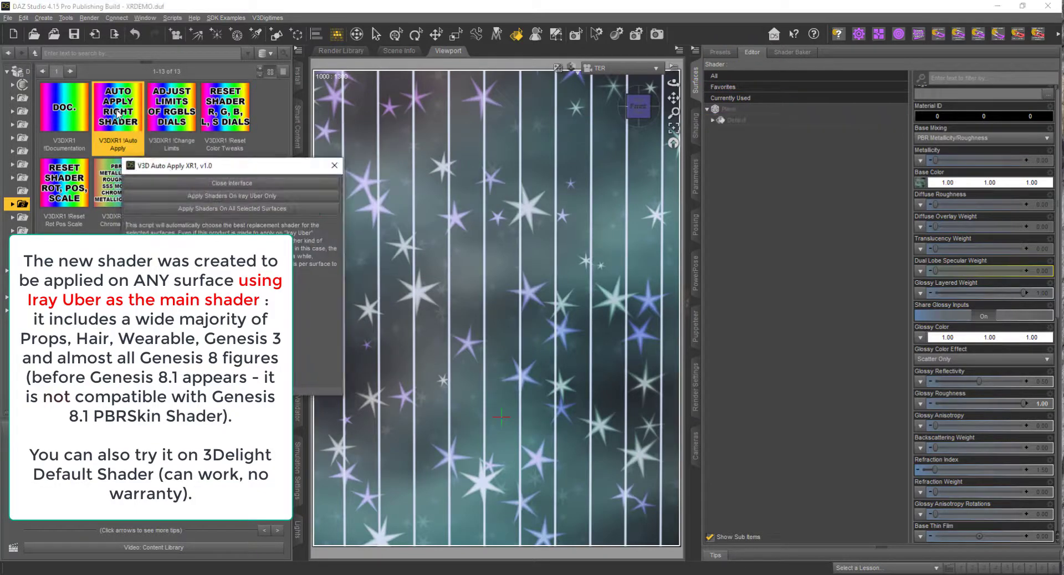
click(216, 197)
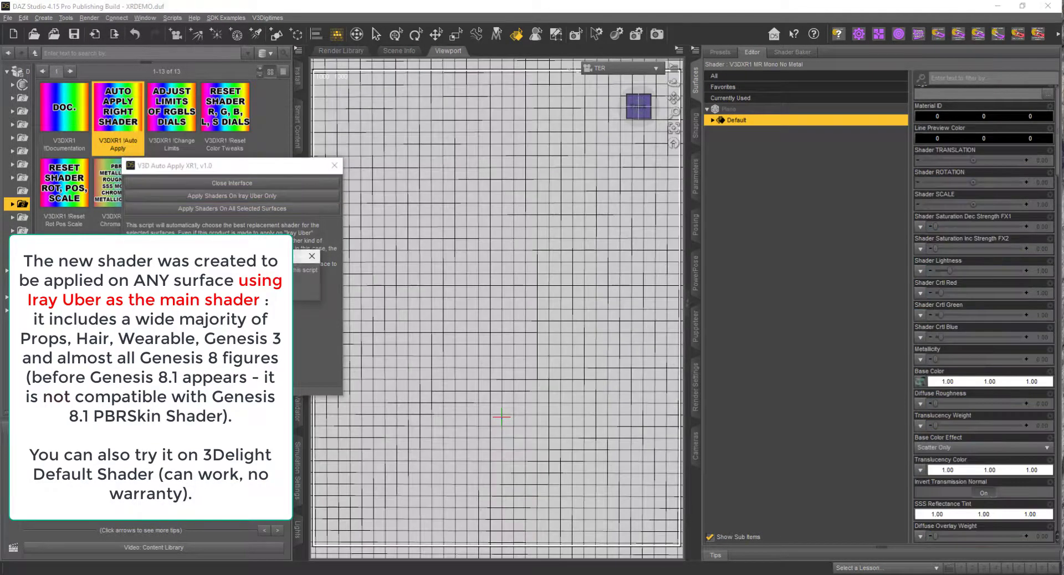
click(232, 289)
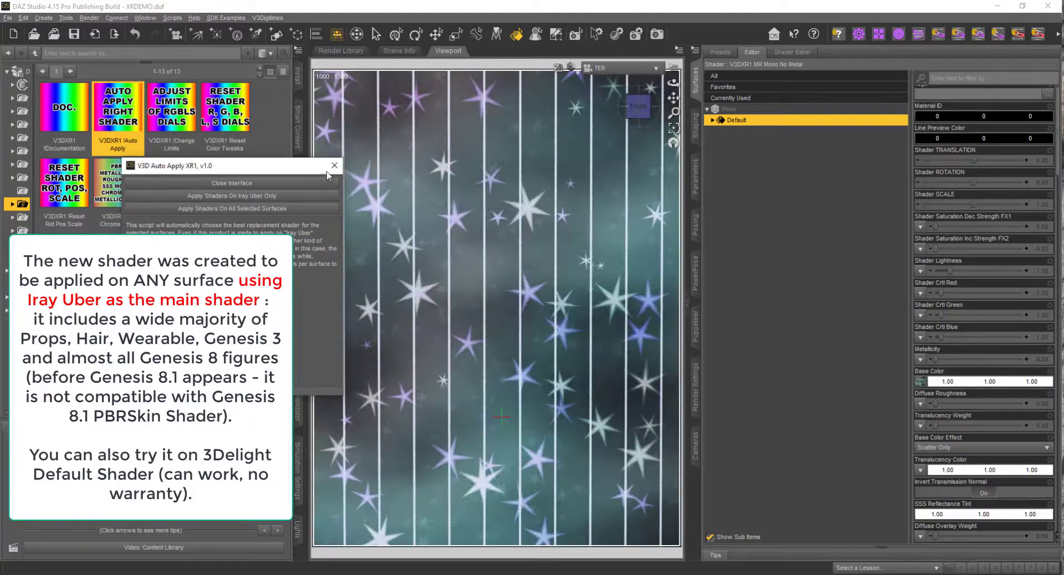
click(334, 167)
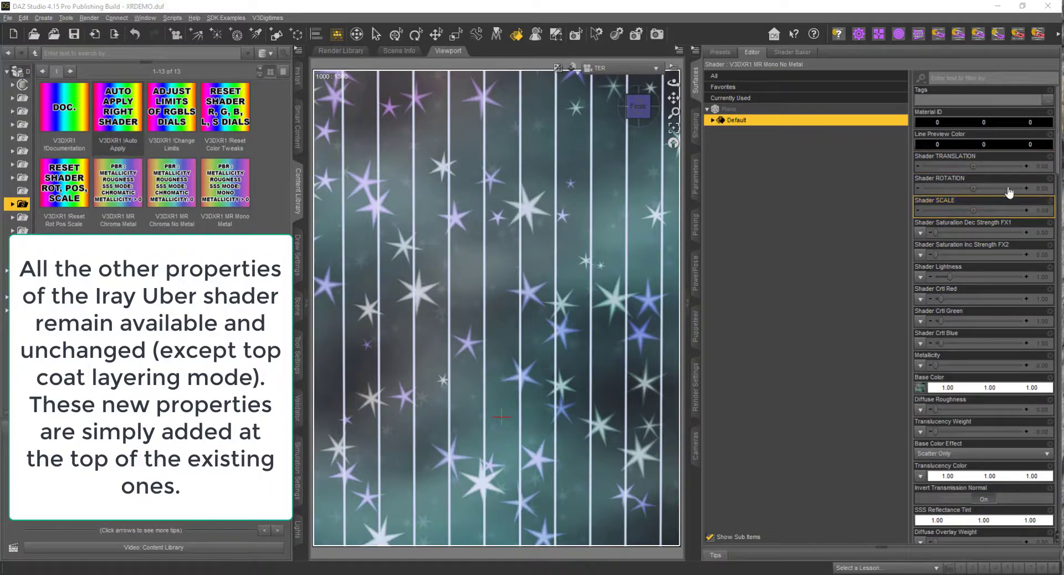
Step: Try Shader Rotation values of 12 and 25 on the plane's surface
click(1042, 188)
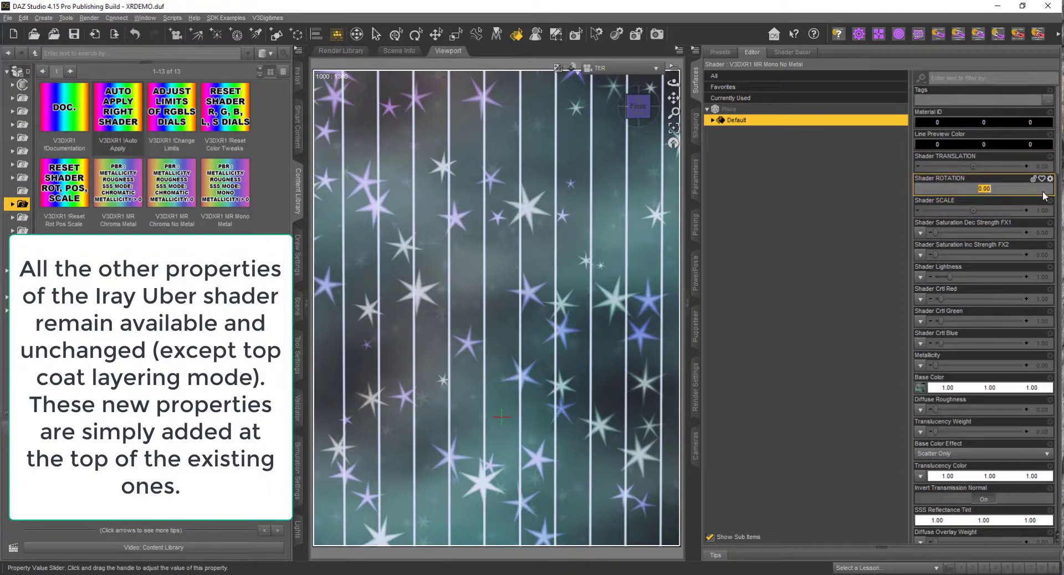
text(12)
key(Return)
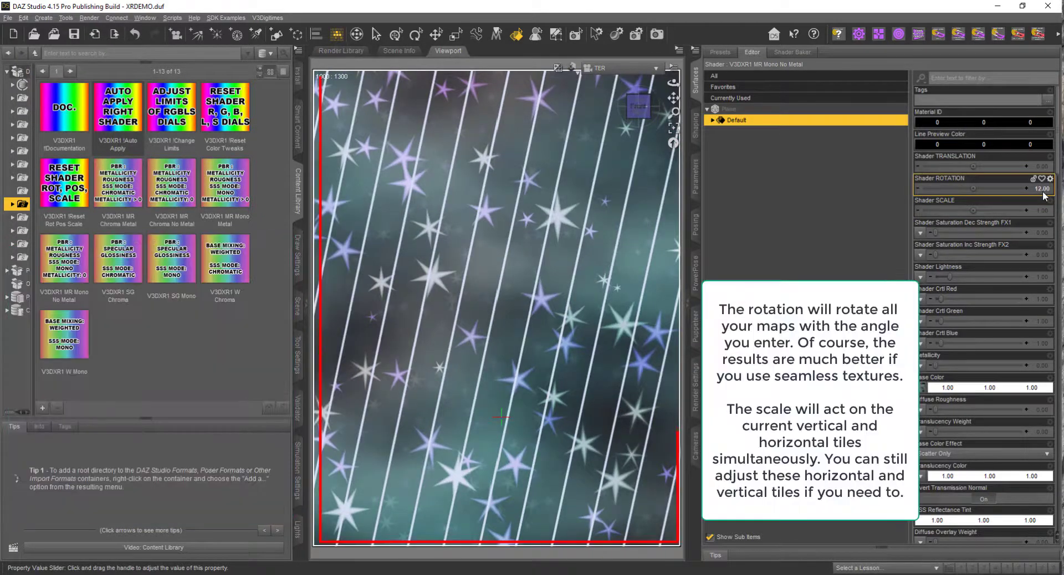
click(1040, 189)
text(25)
key(Return)
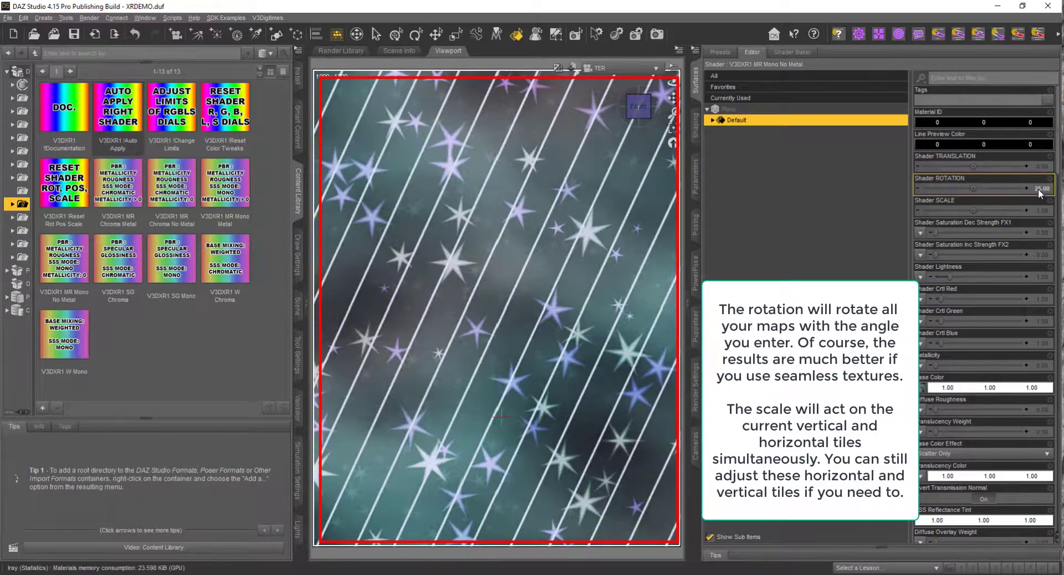
Step: Try larger Shader Rotation values of about 40, 45 and 90 on the plane's surface
drag(972, 189, 995, 189)
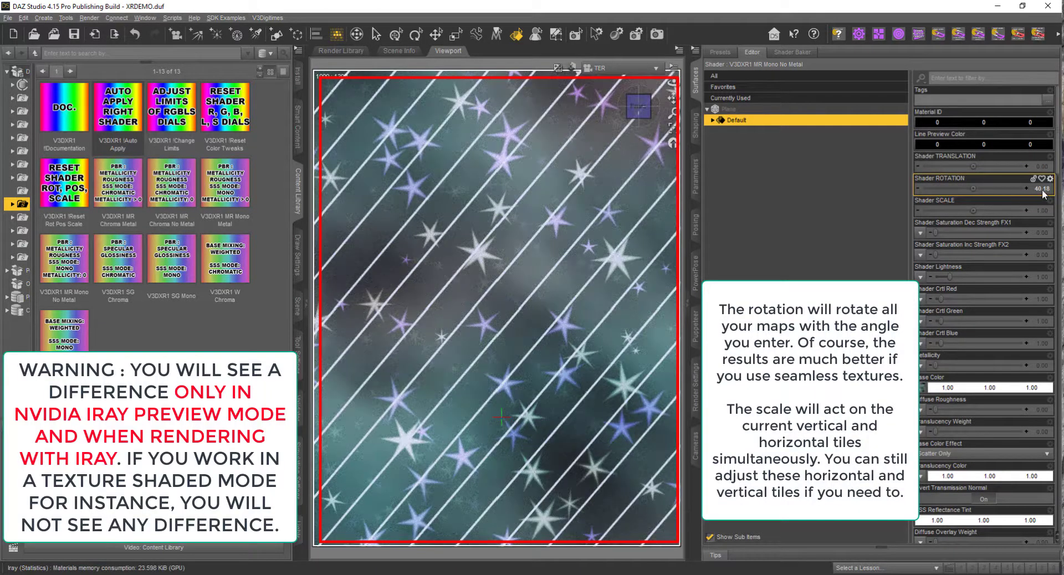
click(1045, 189)
text(45)
key(Return)
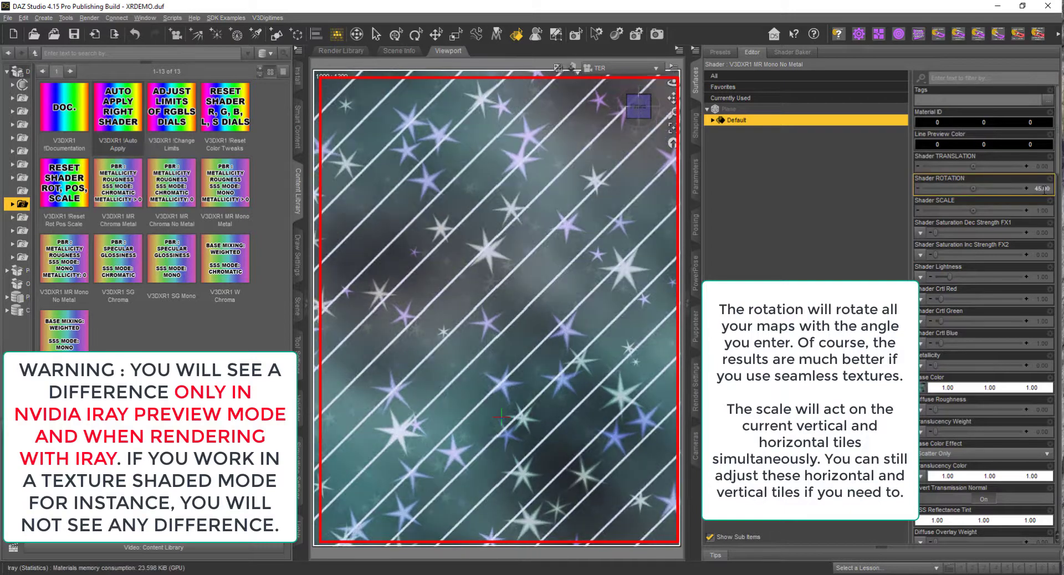
click(1045, 189)
text(90)
key(Return)
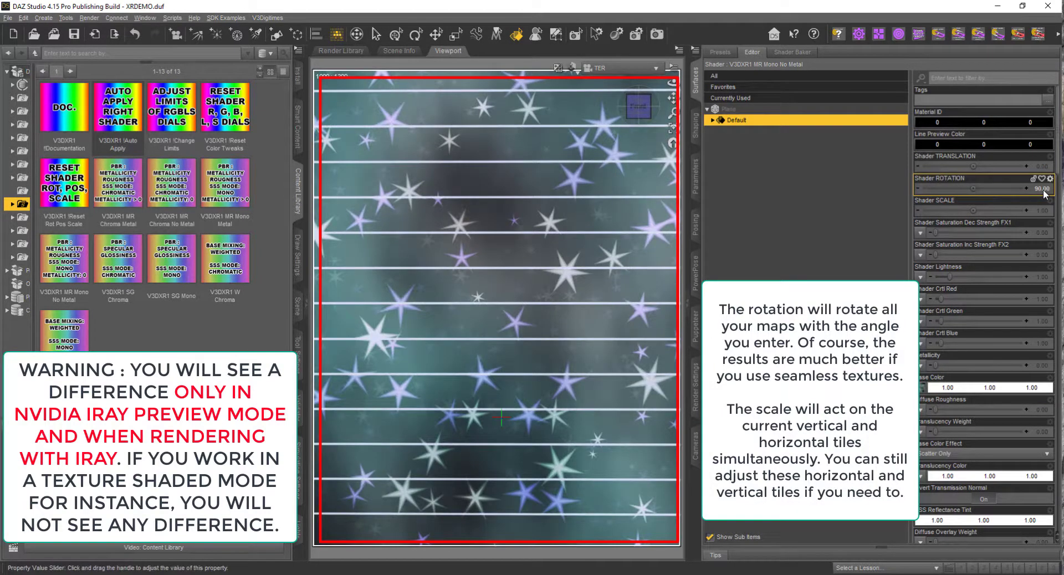
Step: Set the plane's Shader Rotation to 30 and its Shader Scale to about 0.67
click(1045, 189)
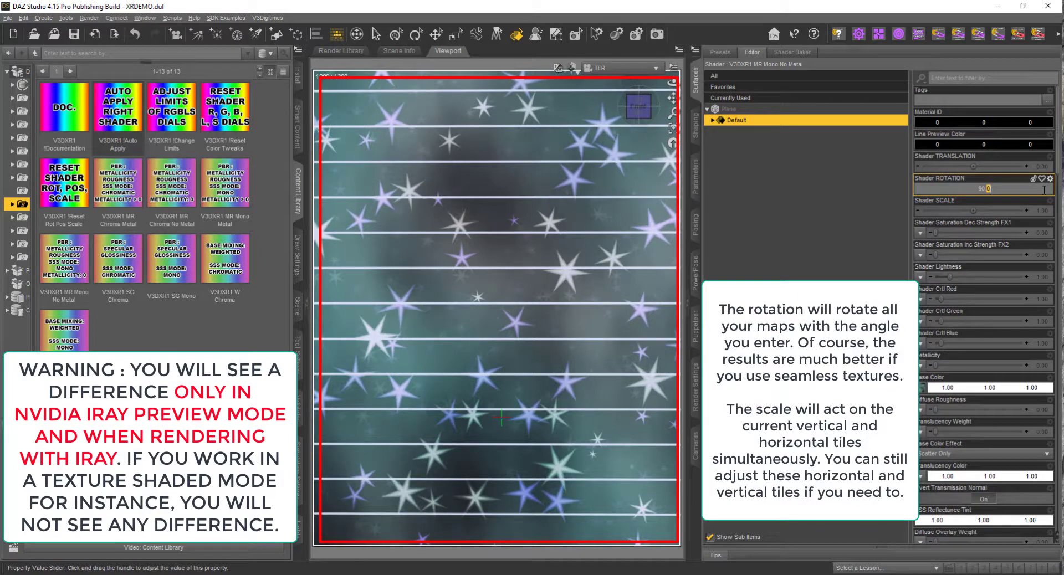
text(9)
key(Return)
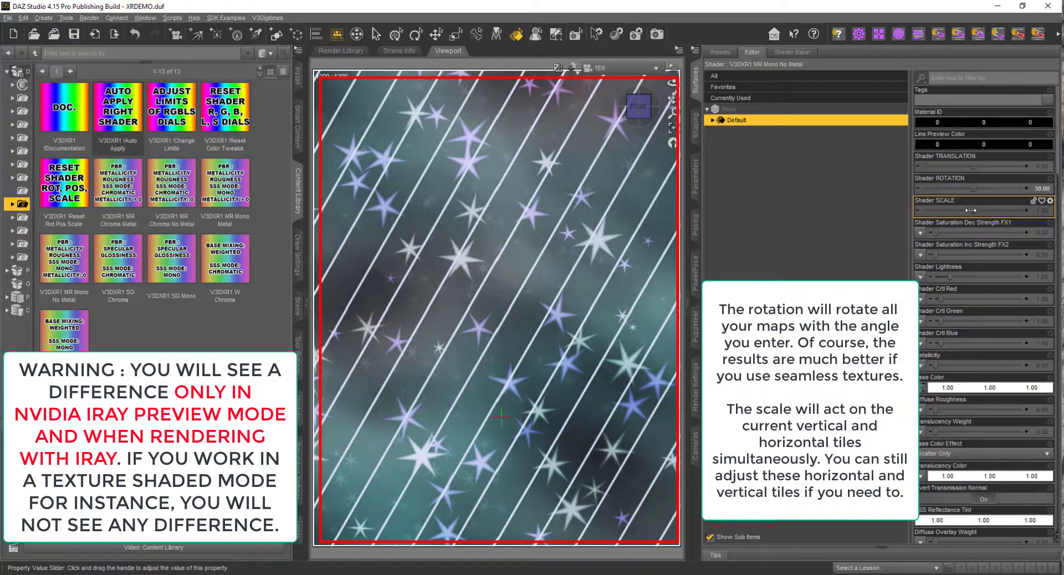
drag(971, 210, 944, 211)
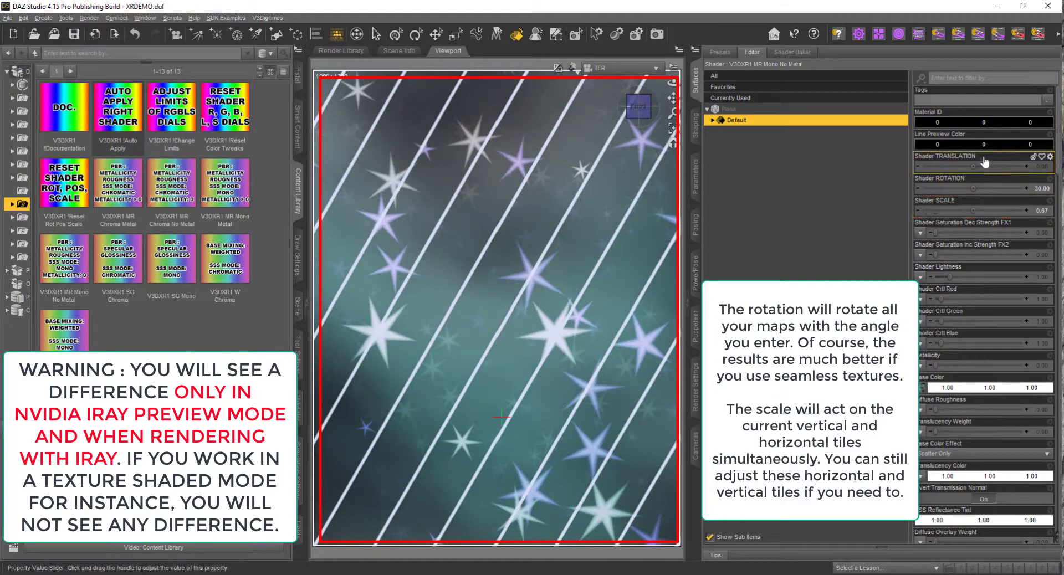
Step: Filter the surface properties by "tile", set Horizontal Tiles to 2, and clear the filter
click(974, 78)
text(tile)
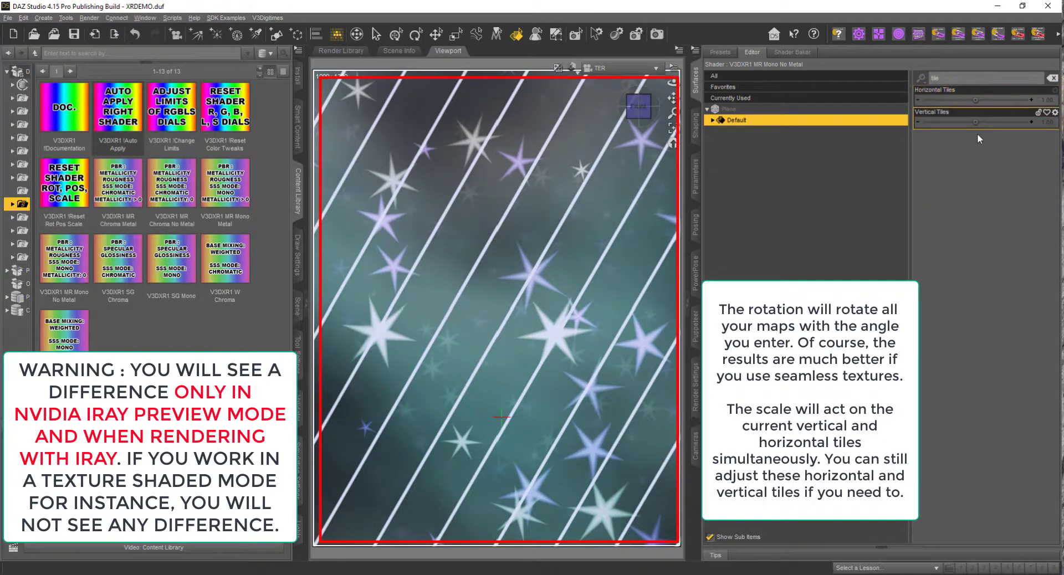
click(1044, 105)
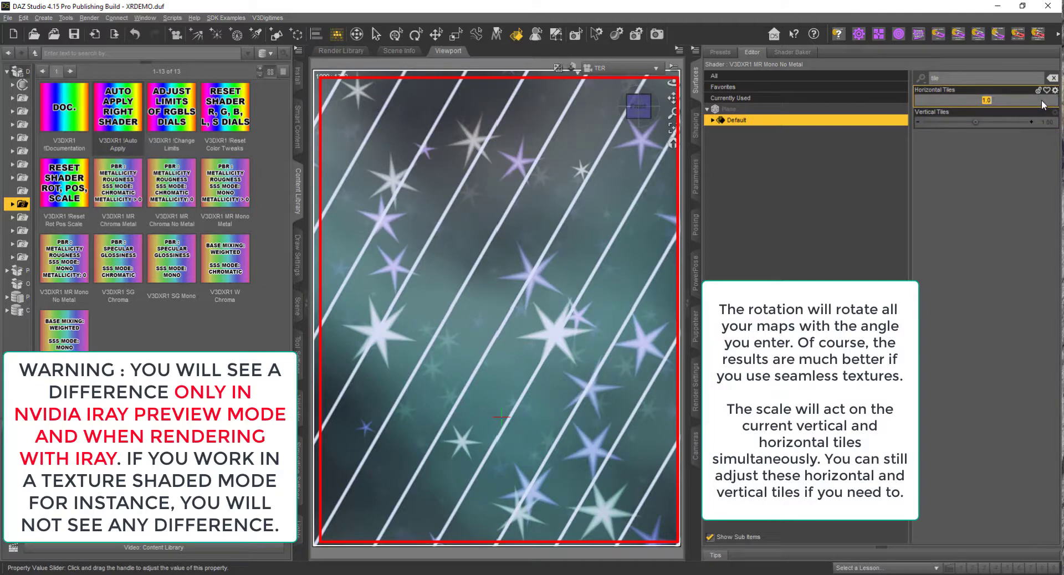
text(4)
key(Return)
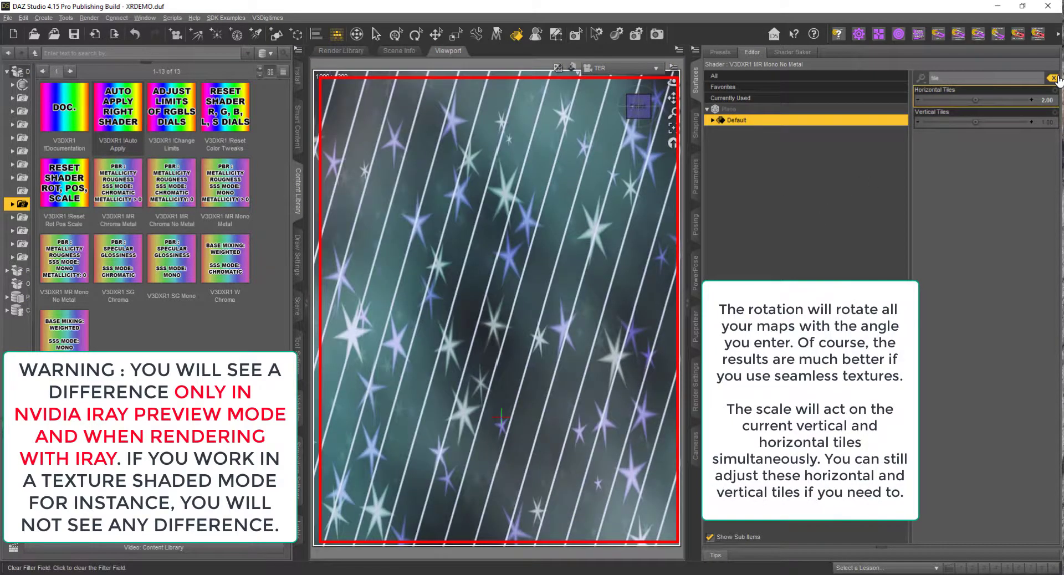
click(1055, 78)
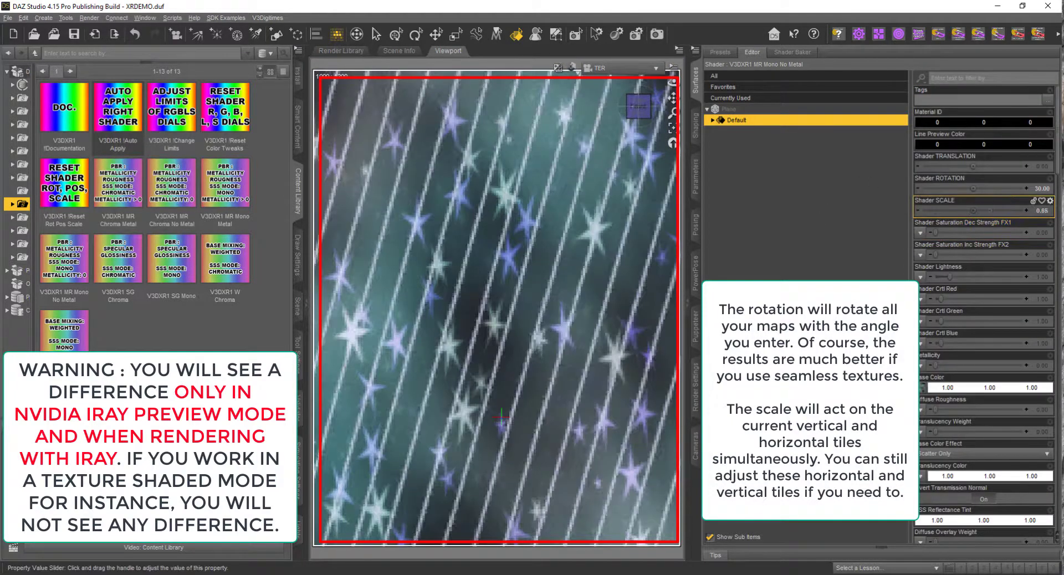
Step: Set the plane's Shader Scale to about 1.33 and reset its Horizontal Tiles to 1
mouse_move(990, 211)
mouse_down()
mouse_move(1020, 201)
mouse_move(970, 211)
mouse_up()
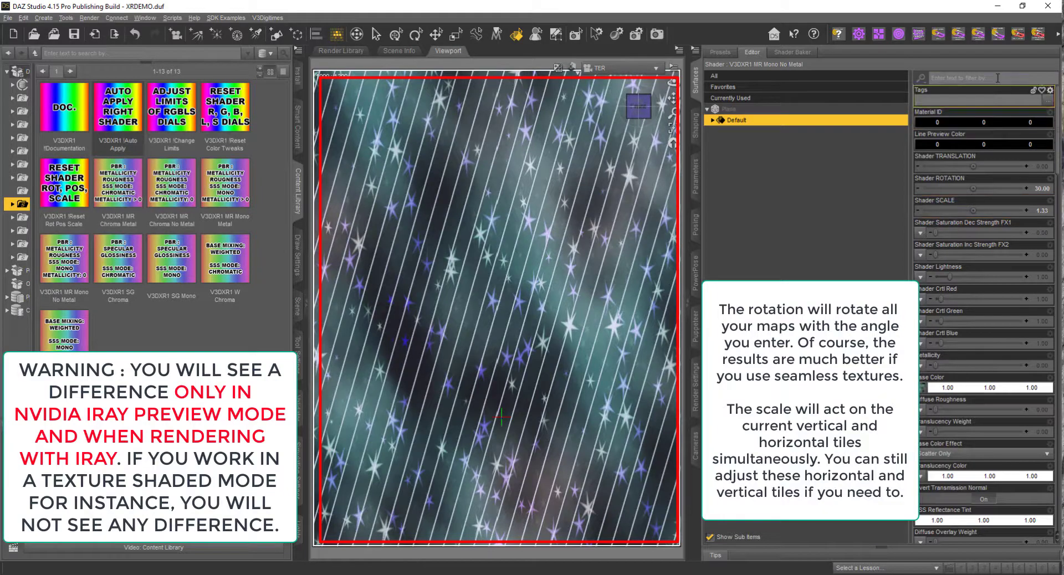
click(998, 78)
text(tile)
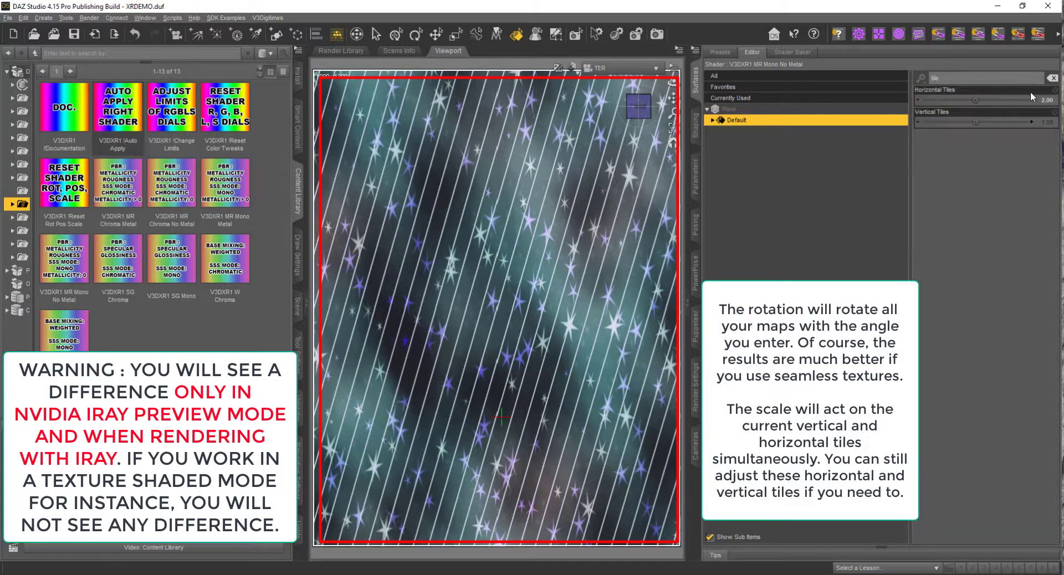
click(1047, 99)
text(1)
key(Return)
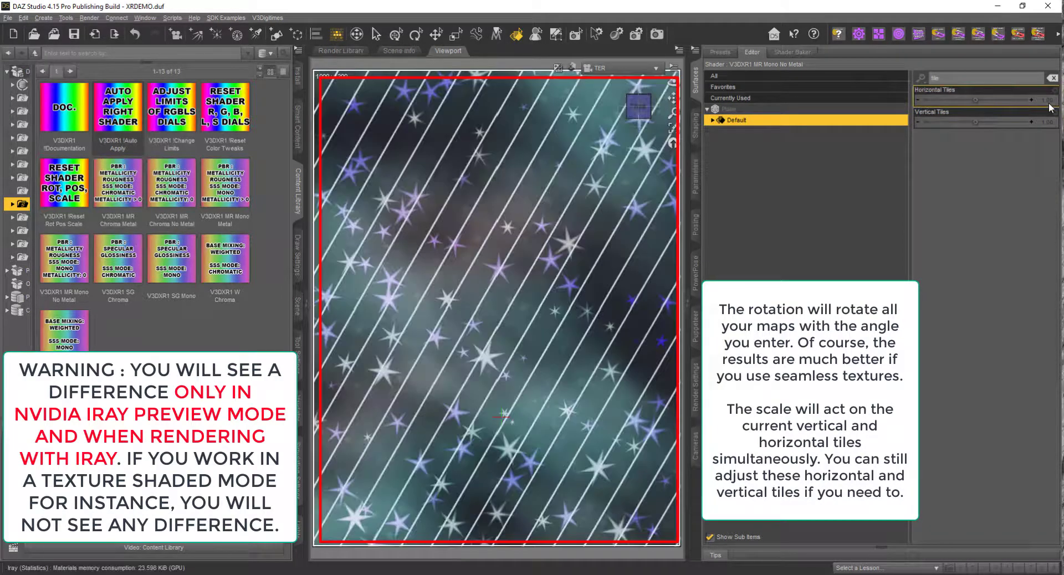
click(1052, 77)
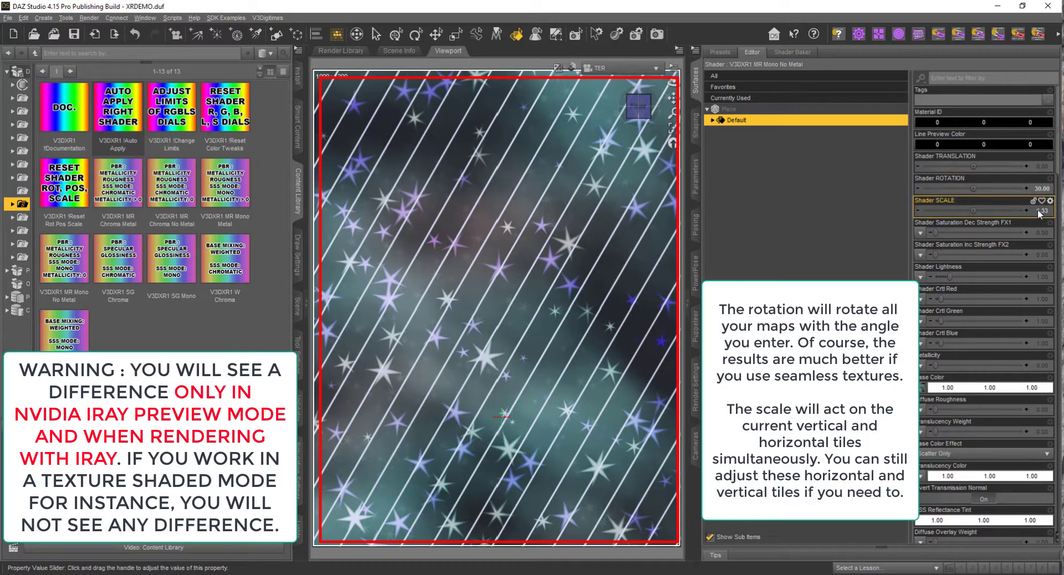
mouse_move(1040, 214)
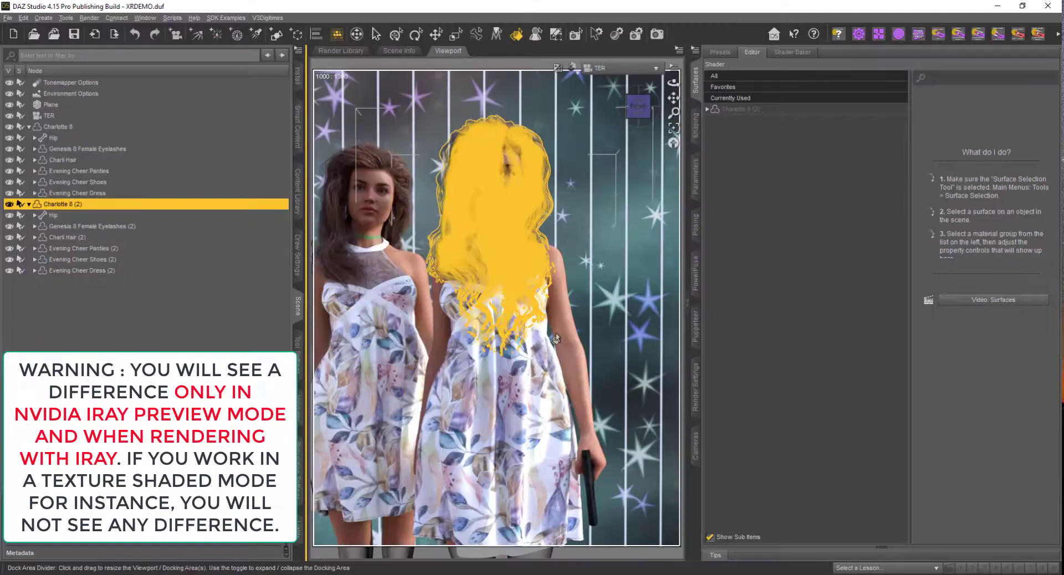
Step: Select the Charlotte 8 (2) figure with its eyelashes, hair, panties, shoes and dress, including all of their surfaces
click(556, 338)
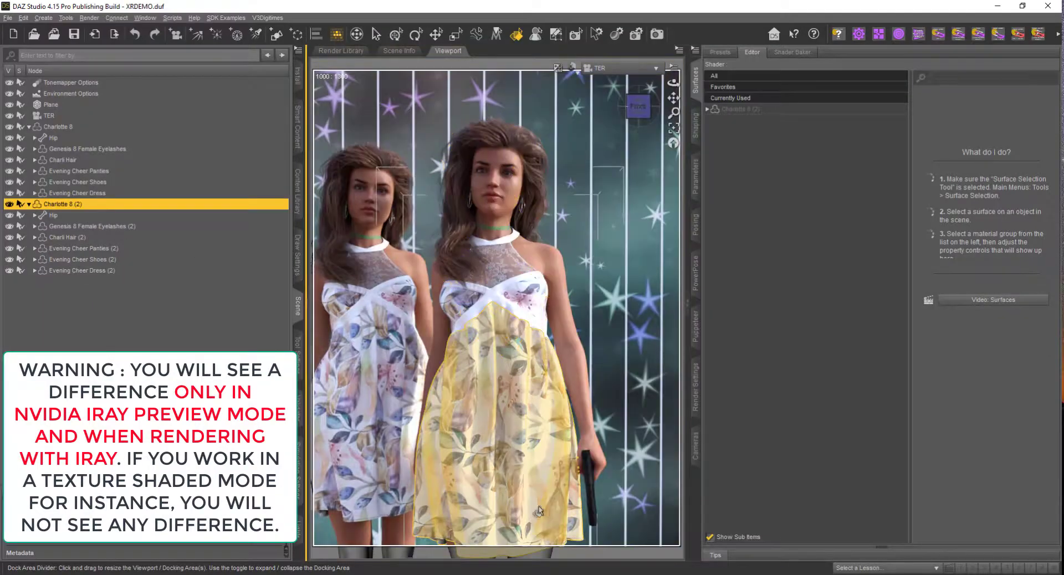
click(63, 204)
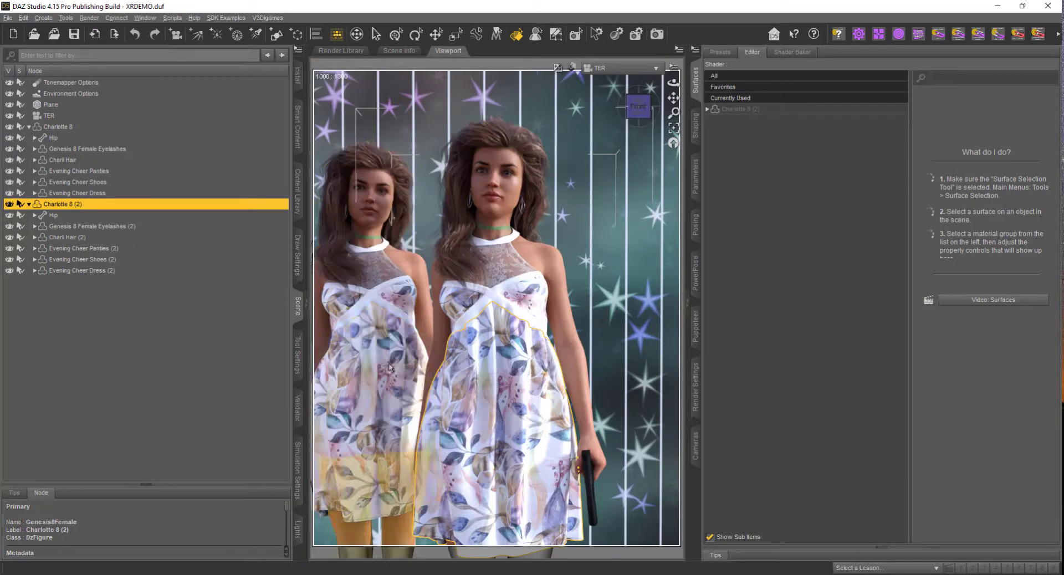
click(492, 151)
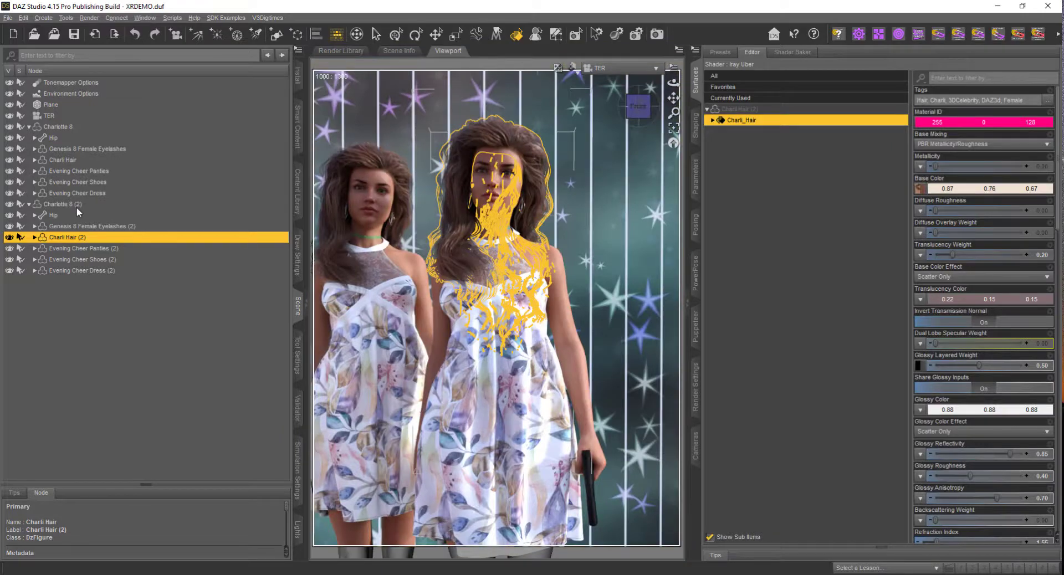
click(77, 208)
shift+click(117, 270)
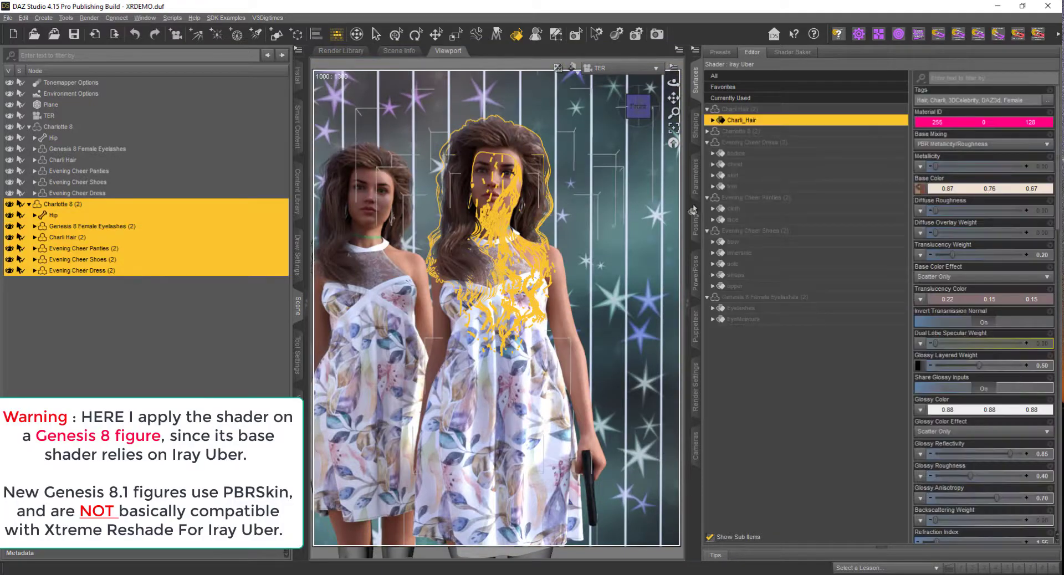
click(766, 119)
shift+click(771, 320)
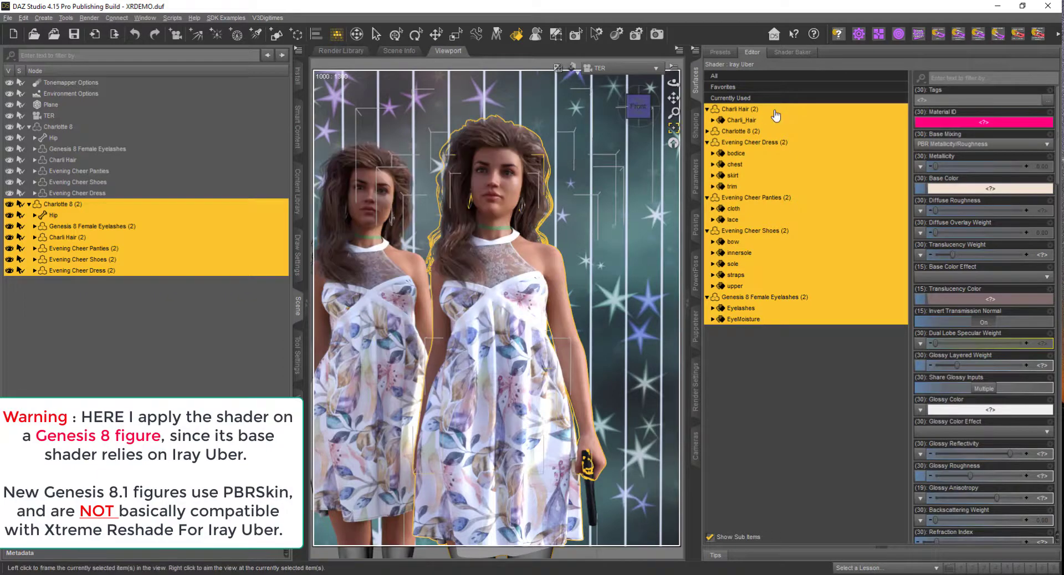
Step: Run the V3DXR1 !Auto Apply script on the figure's selected surfaces, applying shaders on Iray Uber only
click(299, 185)
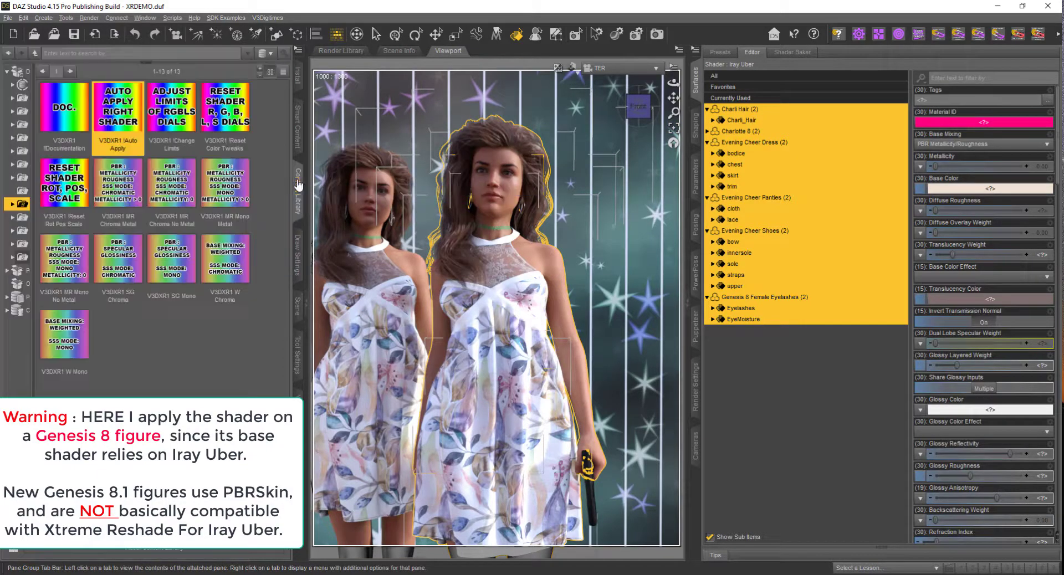
double_click(118, 131)
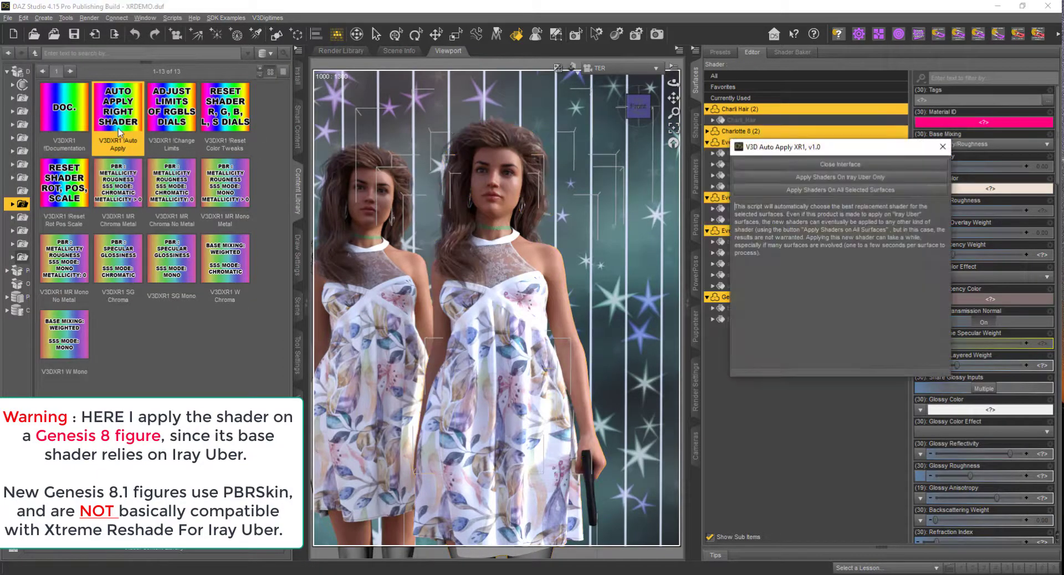
click(822, 178)
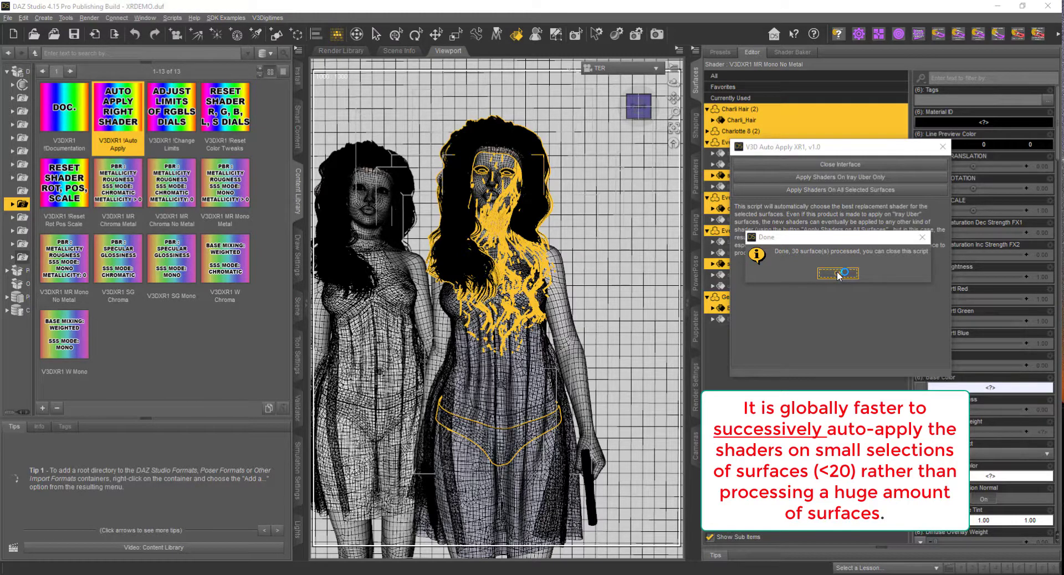
click(838, 273)
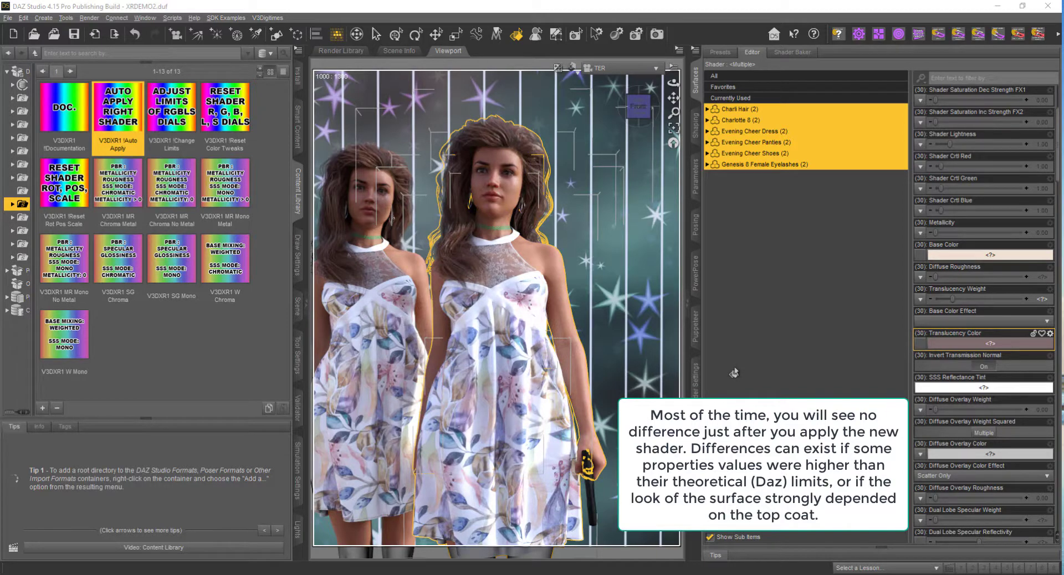
Step: Check which shader was assigned to the Genesis 8 Female Eyelashes, Charlotte 8, Evening Cheer Dress and Evening Cheer Panties surfaces
click(757, 165)
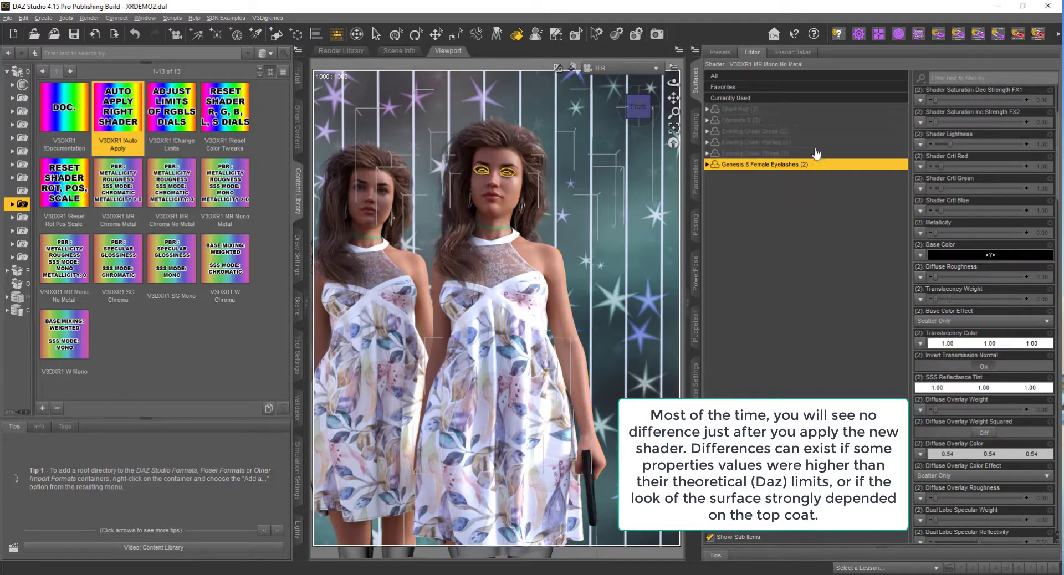
click(760, 120)
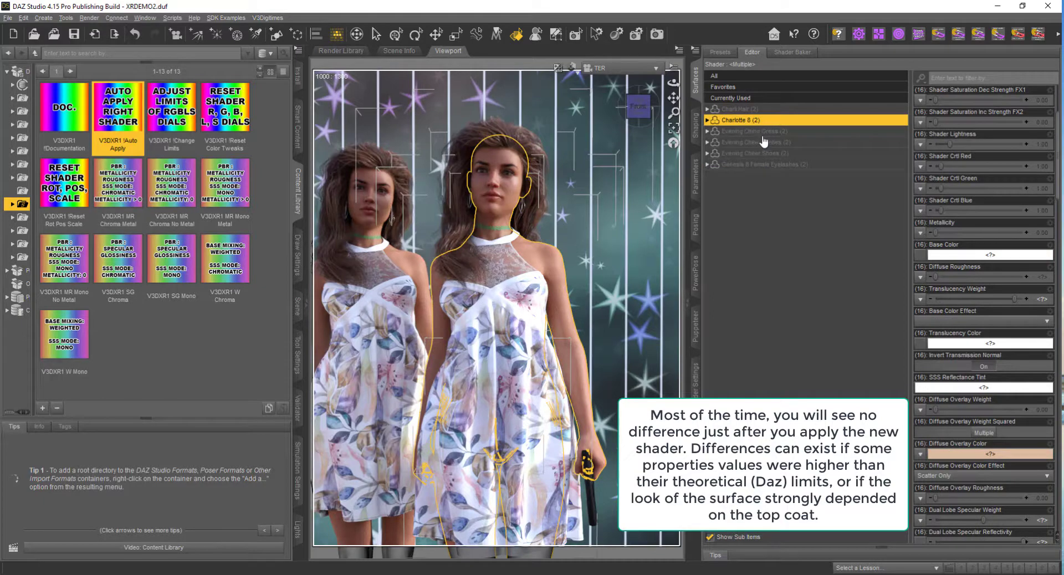
click(753, 132)
click(754, 143)
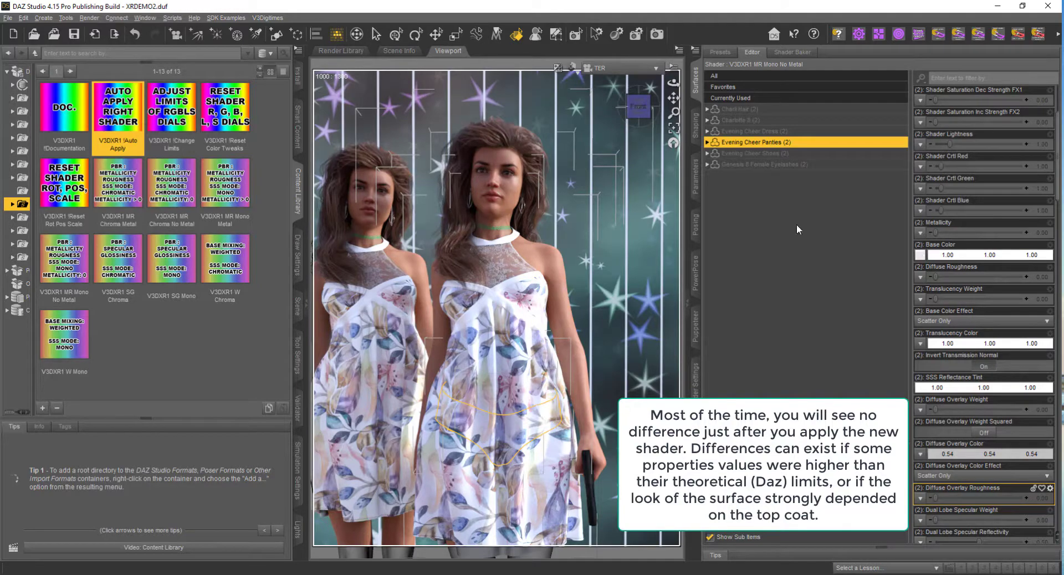
Step: Select all surfaces of the Charlotte 8 (2) figure, its hair, clothing and eyelashes, together with the background plane
click(768, 109)
shift+click(782, 164)
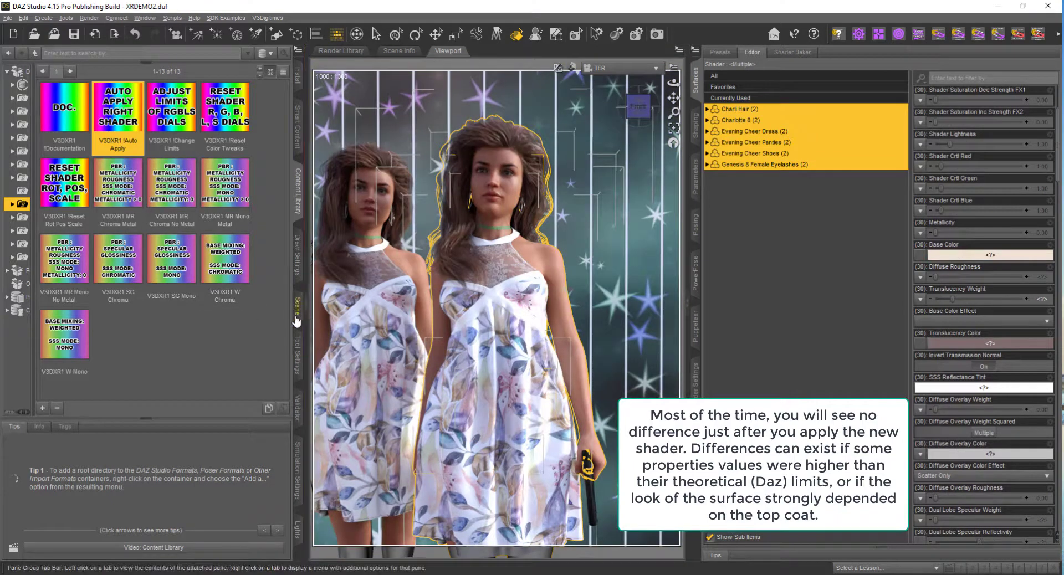
click(297, 320)
click(298, 189)
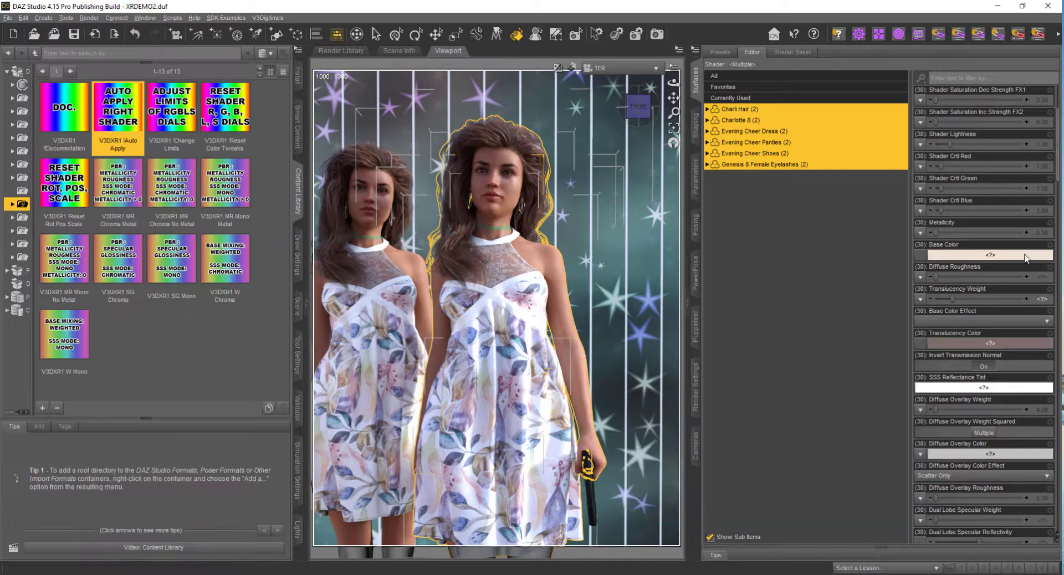
Step: Raise Shader Saturation Dec Strength FX1 on all selected surfaces in stages, through 0.23 and 0.49, up to 1.00
scroll(962, 159, up, 5)
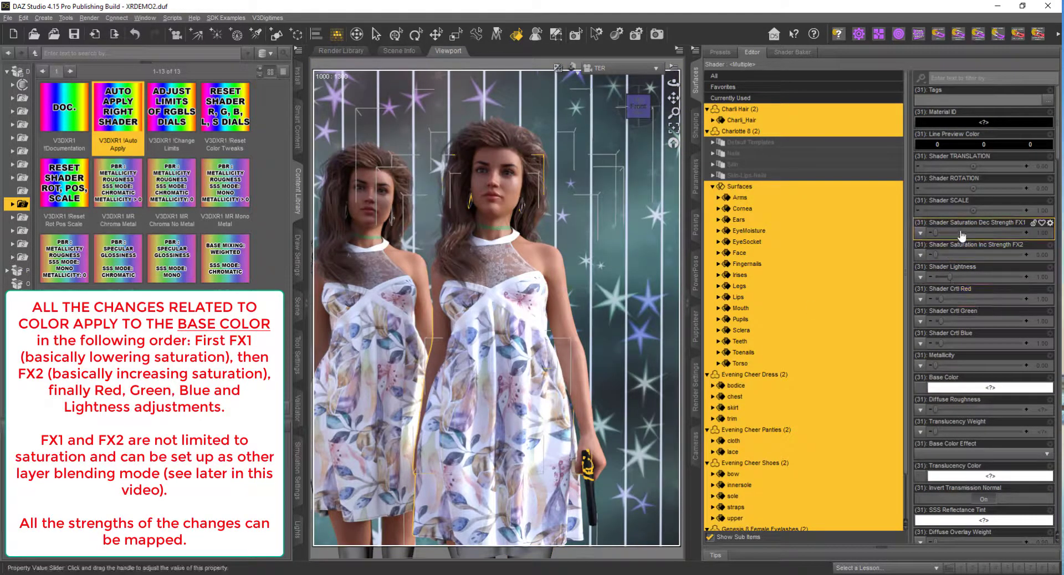
drag(962, 236, 964, 234)
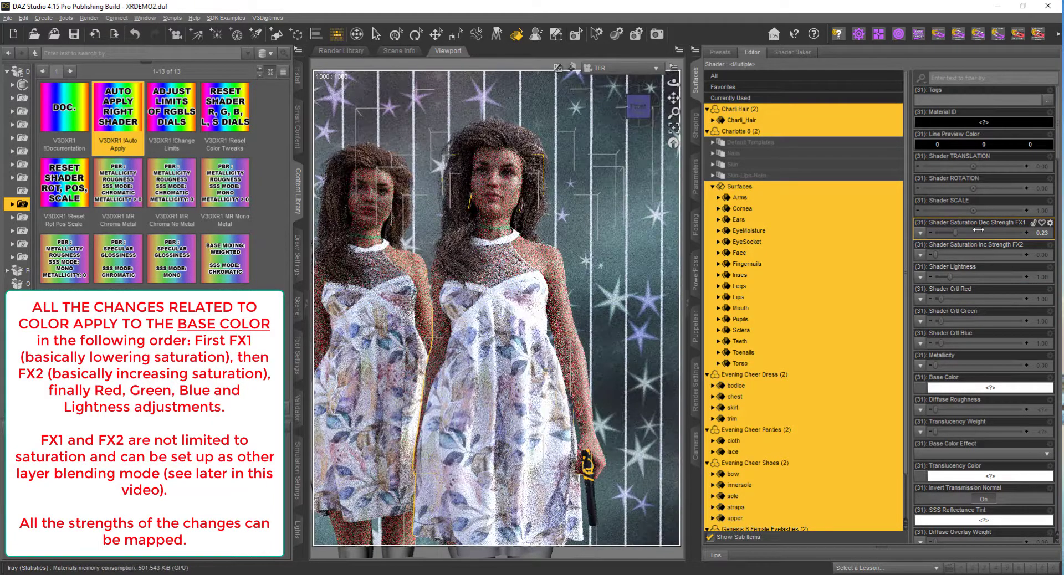
click(979, 230)
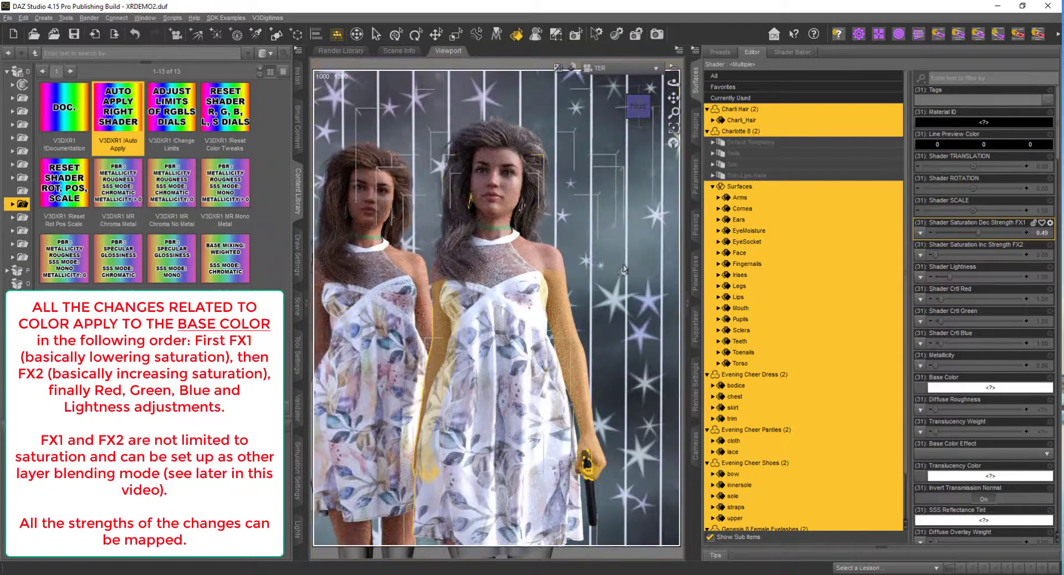
drag(999, 233, 1029, 236)
click(1006, 231)
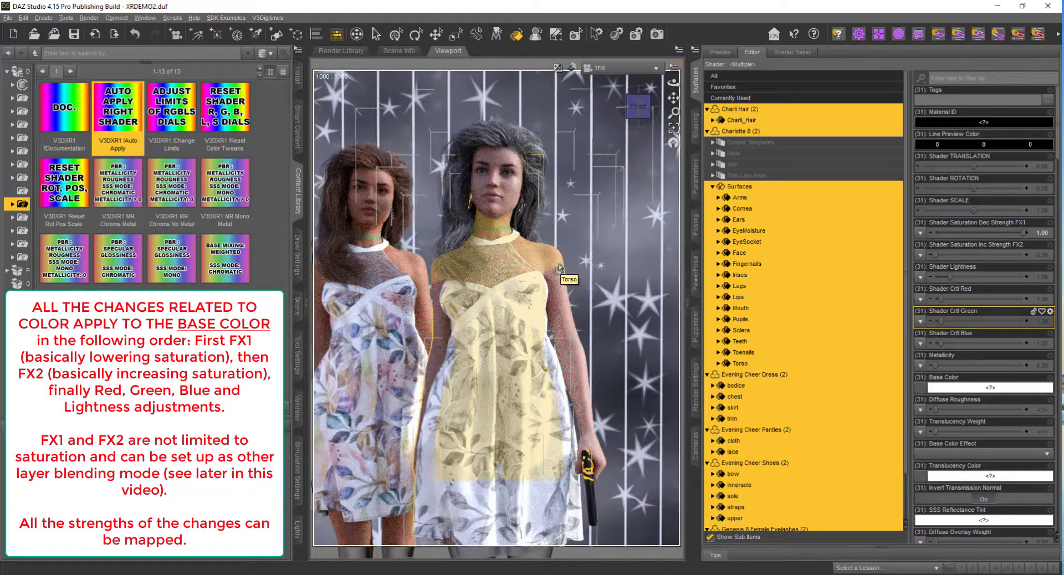
Step: Select the figure's Skin-Lips-Nails surfaces, filter the properties by "trans" to set Translucency Weight to 0.5, and clear the filter
click(576, 287)
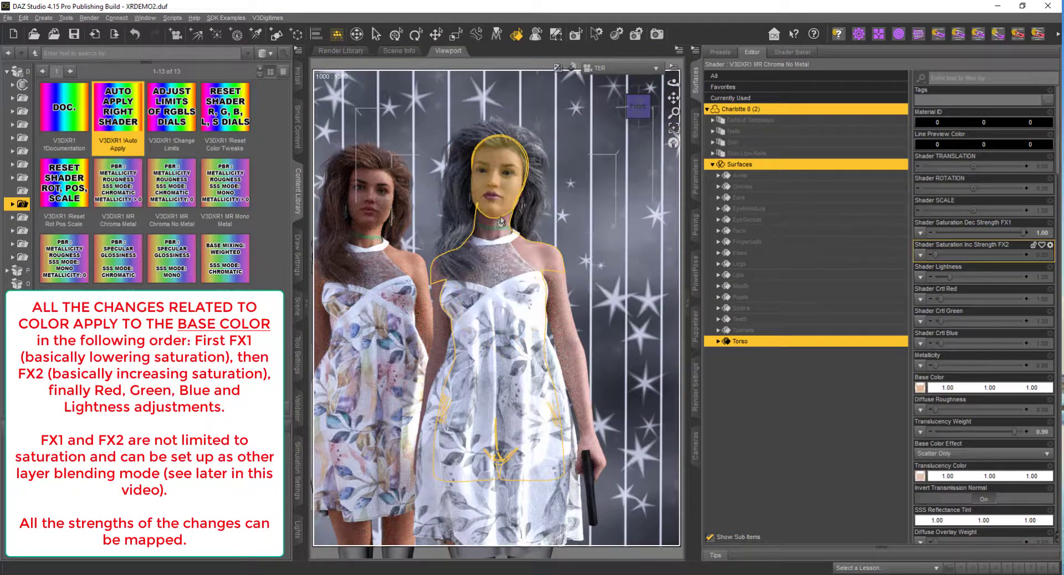
click(748, 153)
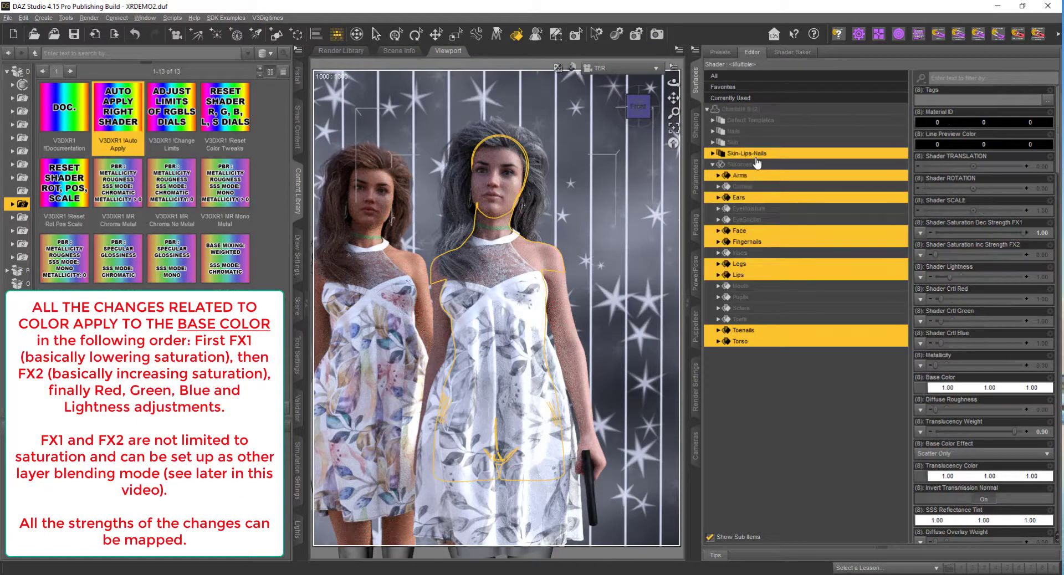
click(963, 78)
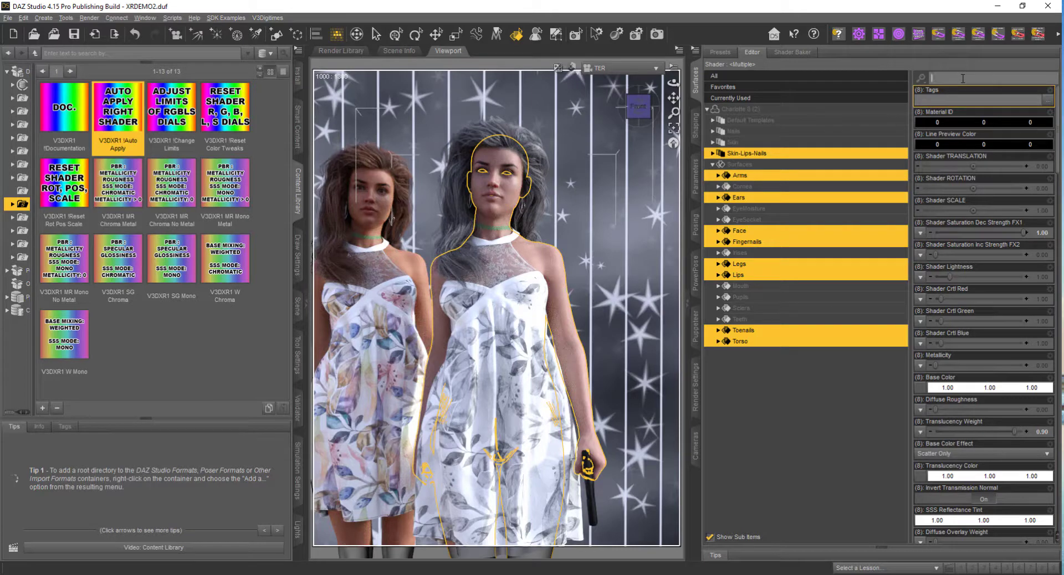
text(trans)
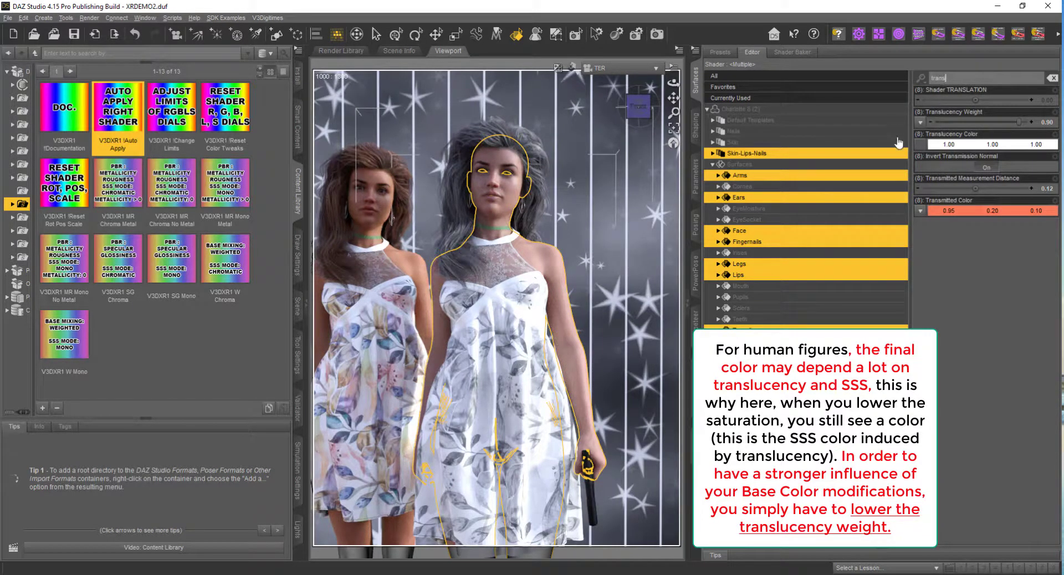
click(1048, 124)
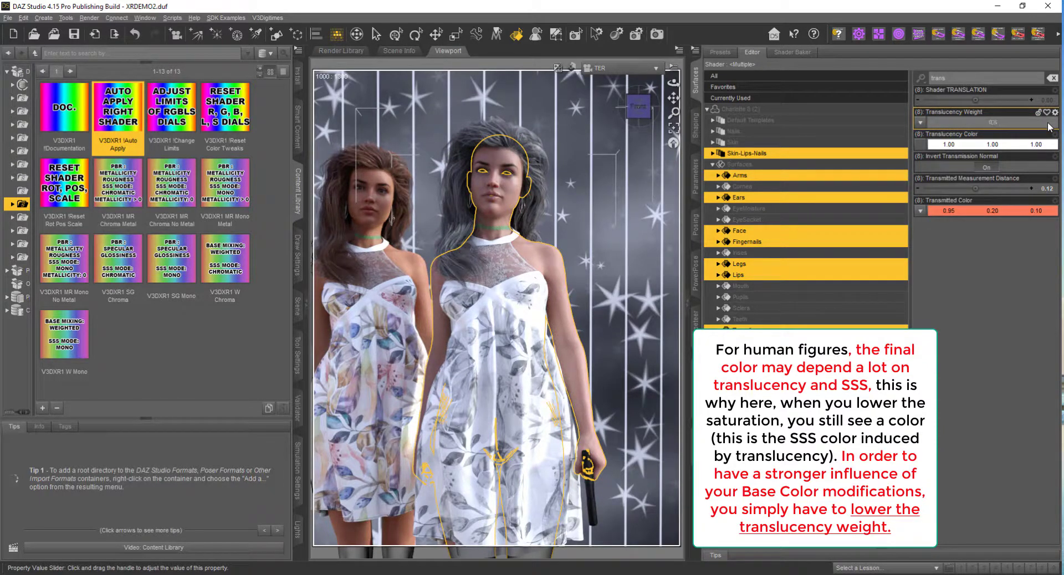
key(Return)
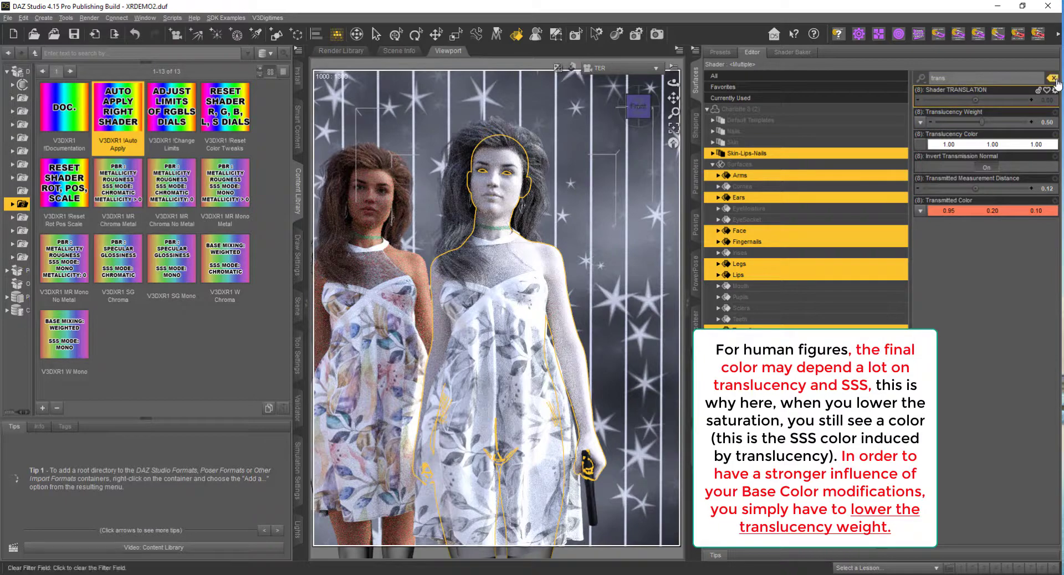
click(1055, 78)
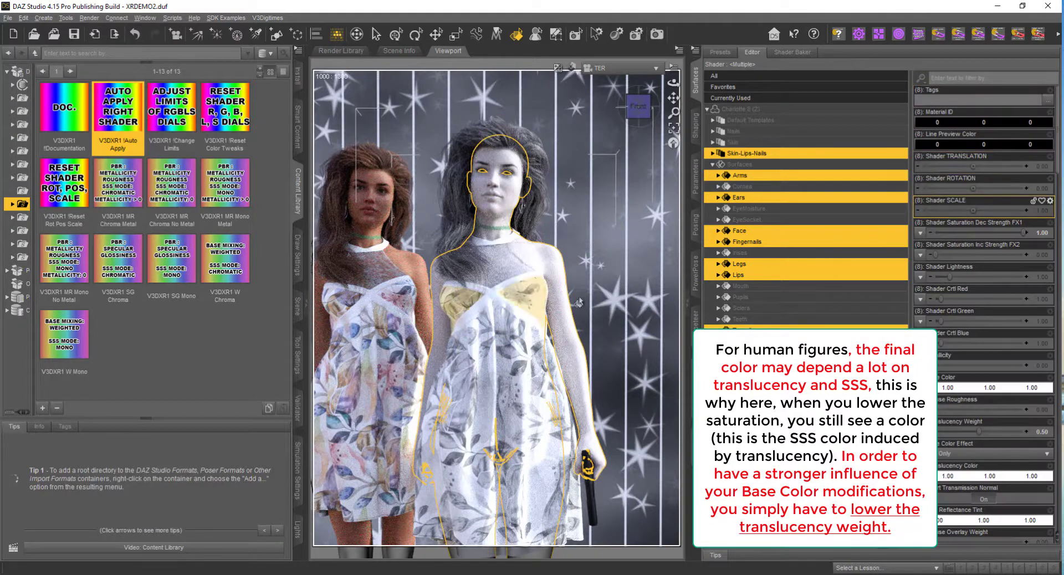
Step: Lower the skin surfaces' Shader Lightness to 0.2, raise it partway back, and deselect the surfaces
click(1043, 279)
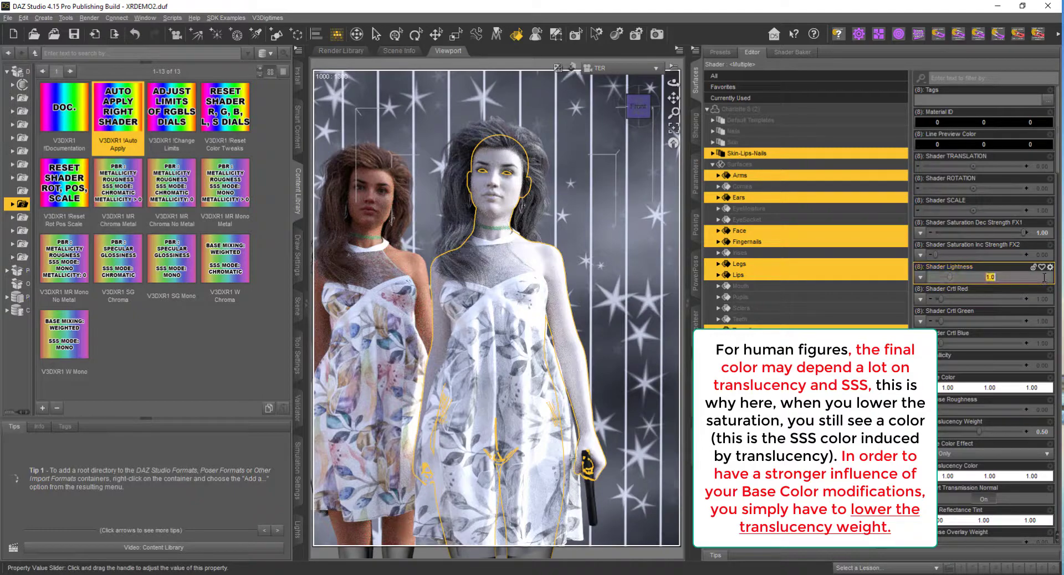
text(0.2)
key(Return)
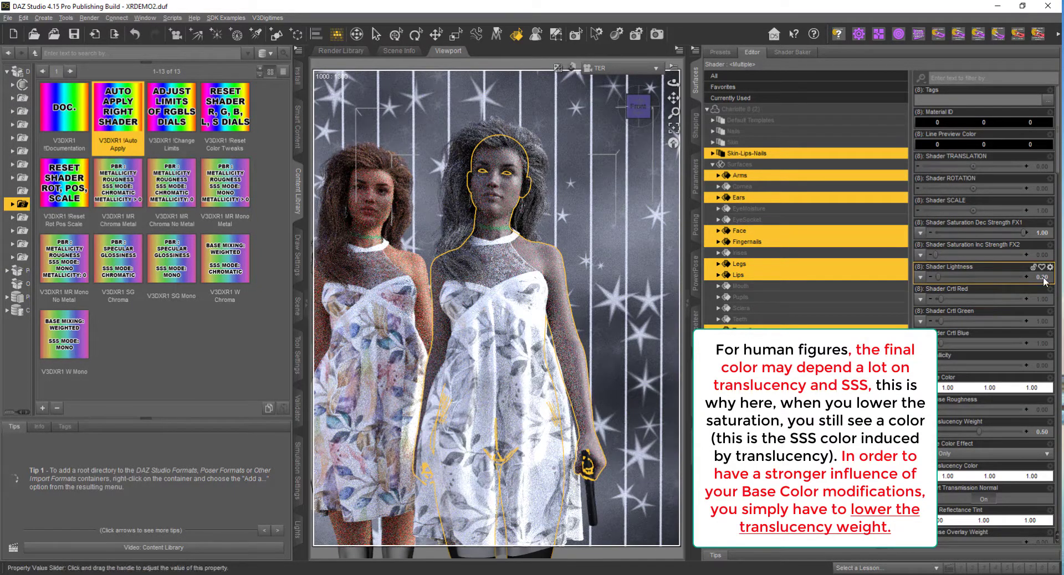
click(1045, 279)
key(Return)
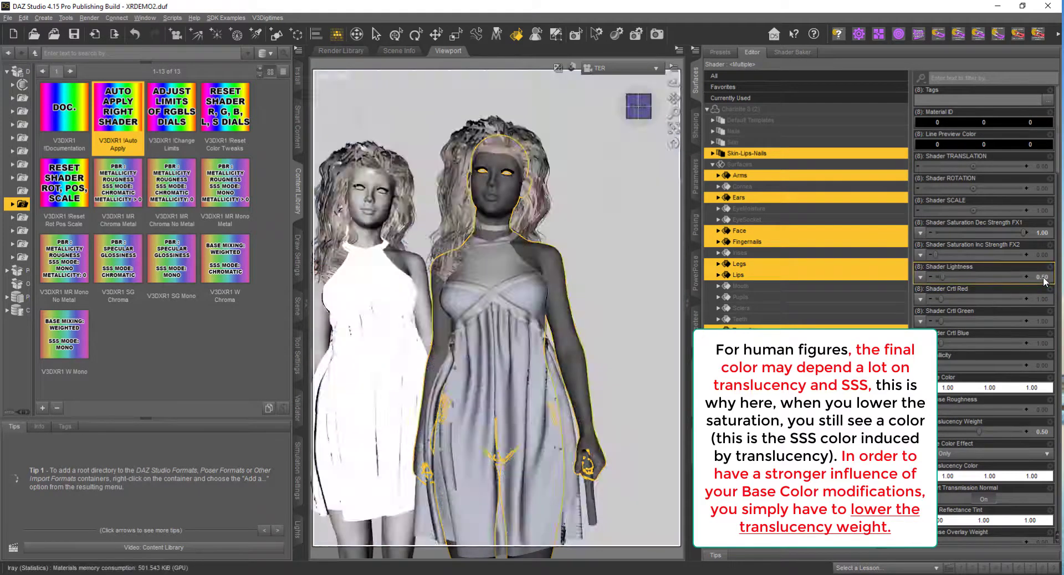
click(864, 405)
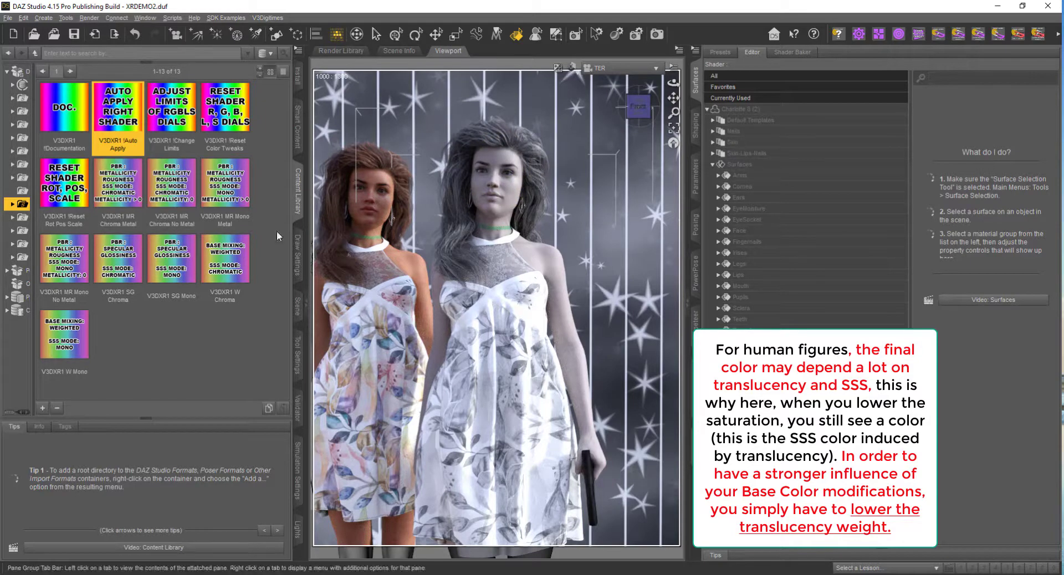
Step: Select Charlotte 8 (2) with its eyelashes, hair, panties, shoes and dress, including all of their surfaces
click(298, 306)
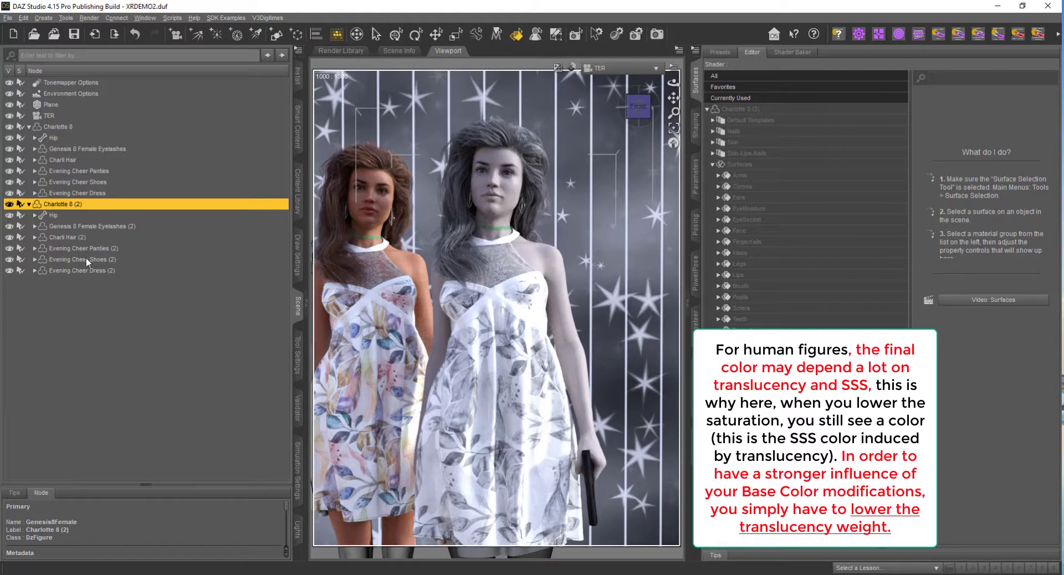
click(83, 215)
click(94, 204)
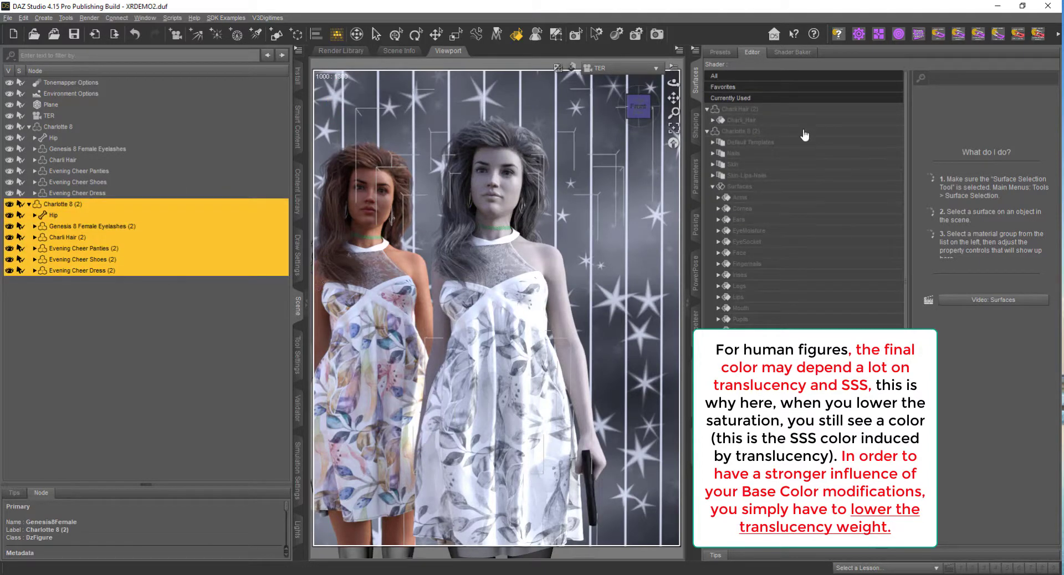
click(757, 111)
scroll(746, 499, down, 2)
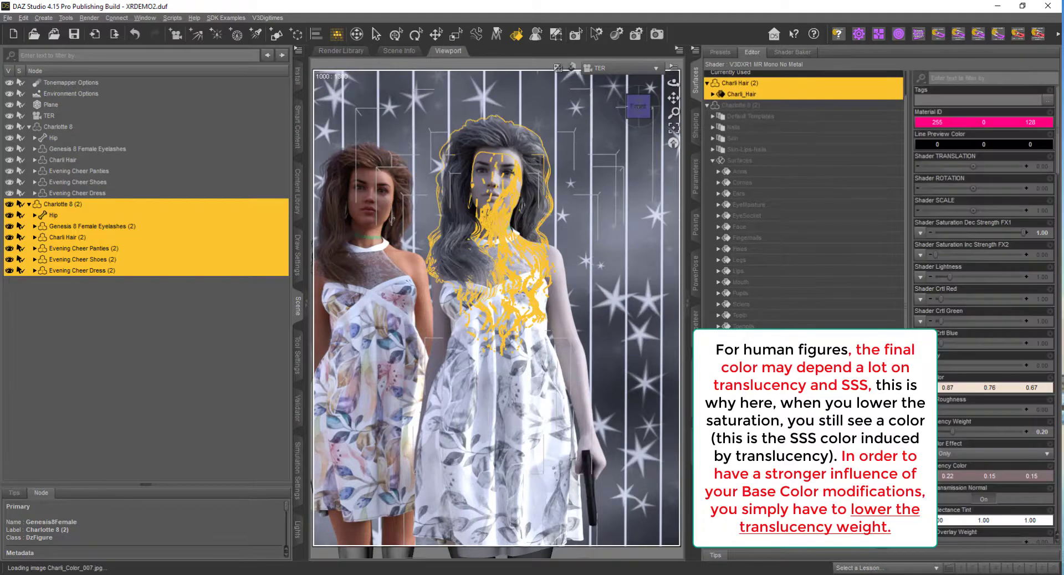
shift+click(745, 537)
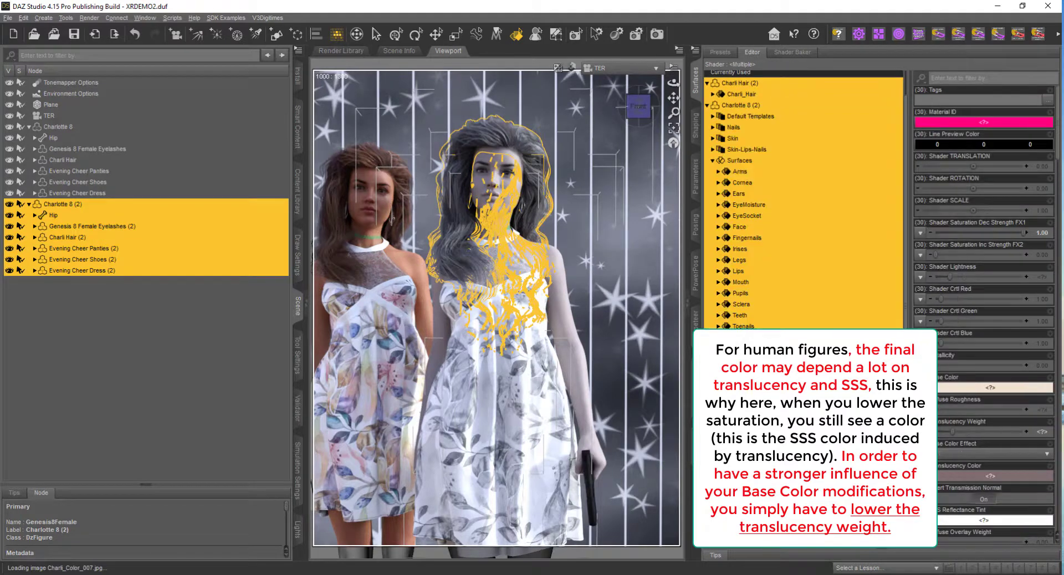
Step: Reset Shader Saturation Dec Strength FX1 to 0 on all selected figure, hair and clothing surfaces
click(1044, 233)
text(0)
key(Return)
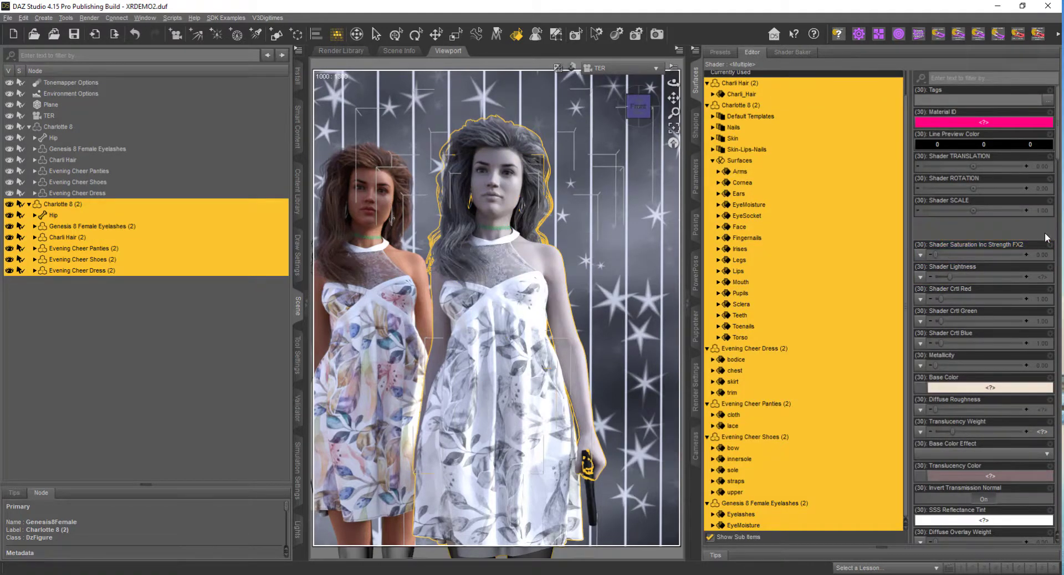
Step: Try Shader Saturation Inc Strength FX2 at 0.5 on the selected surfaces and return it to 0
click(1045, 256)
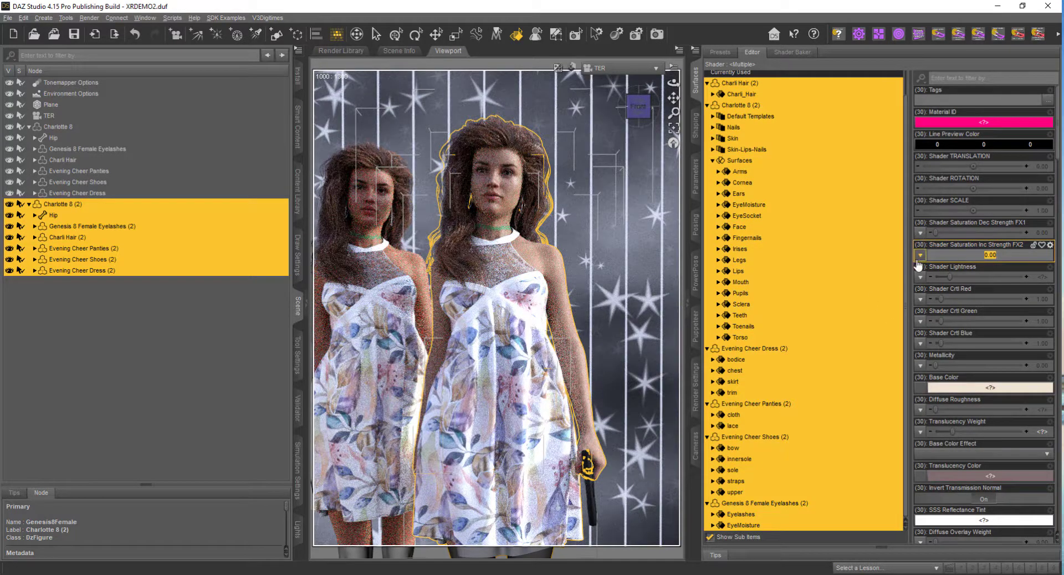
text(0.5)
key(Return)
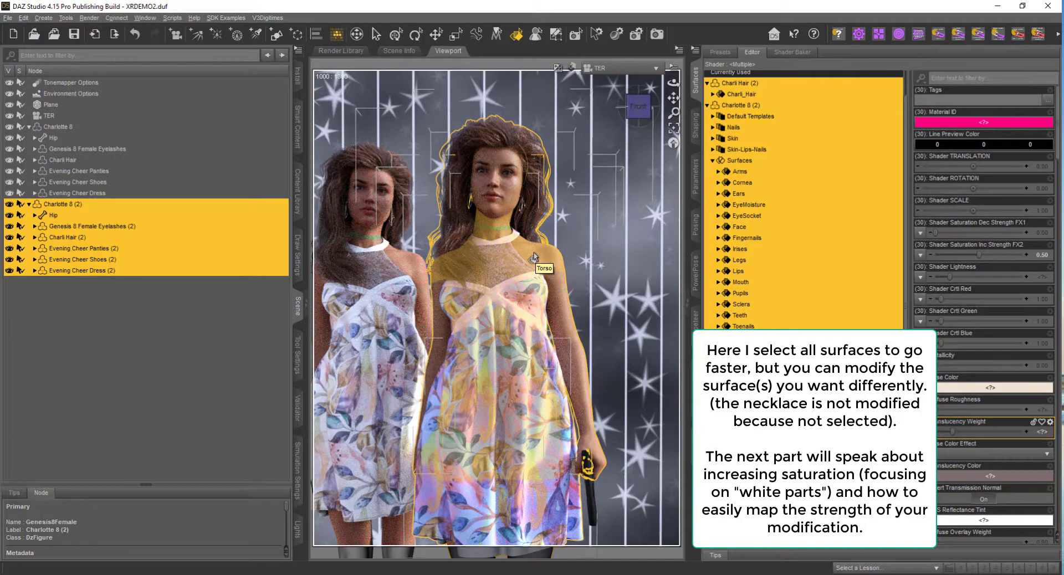
click(1040, 256)
text(0)
key(Return)
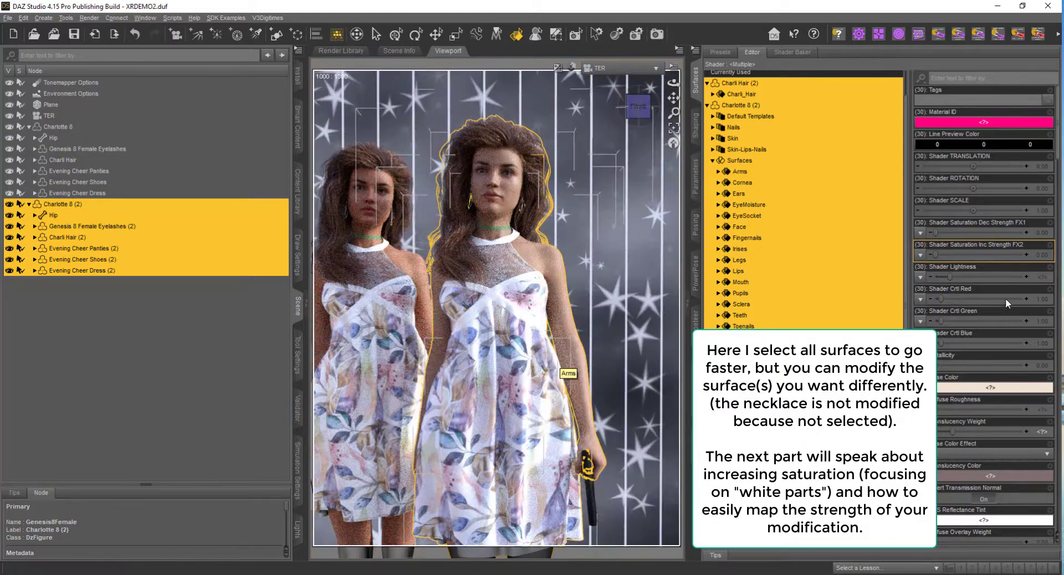
Step: Set Shader Saturation Inc Strength FX2 on the selected surfaces to 0.5 and increase it to 0.8
click(1038, 257)
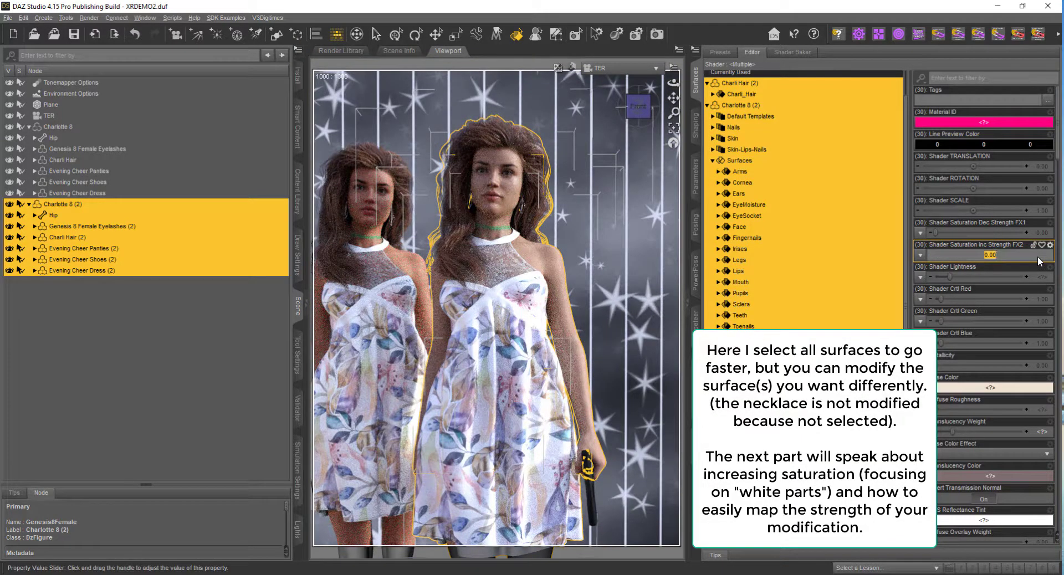
text(0.5)
key(Return)
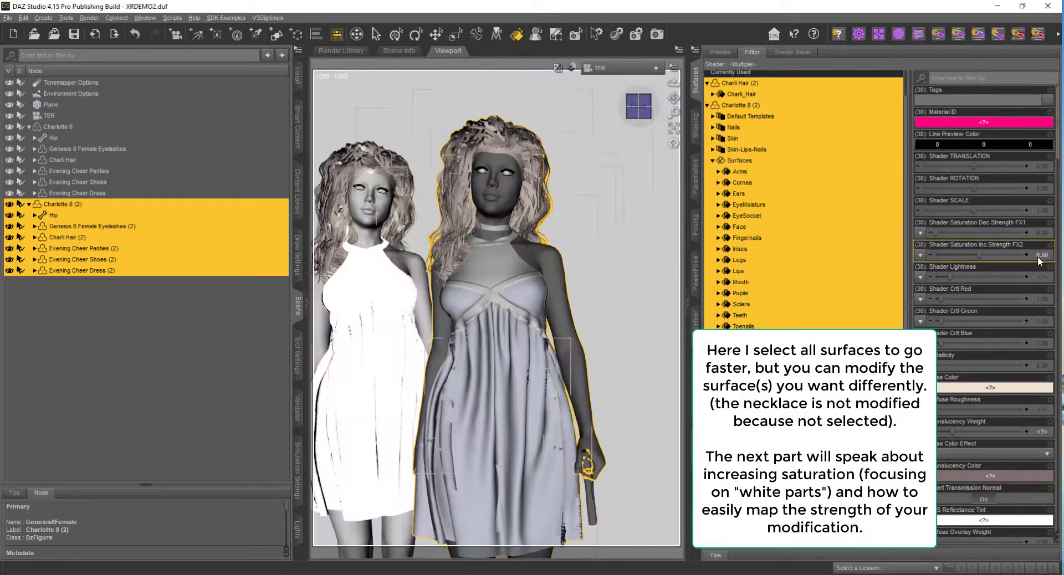
click(1038, 256)
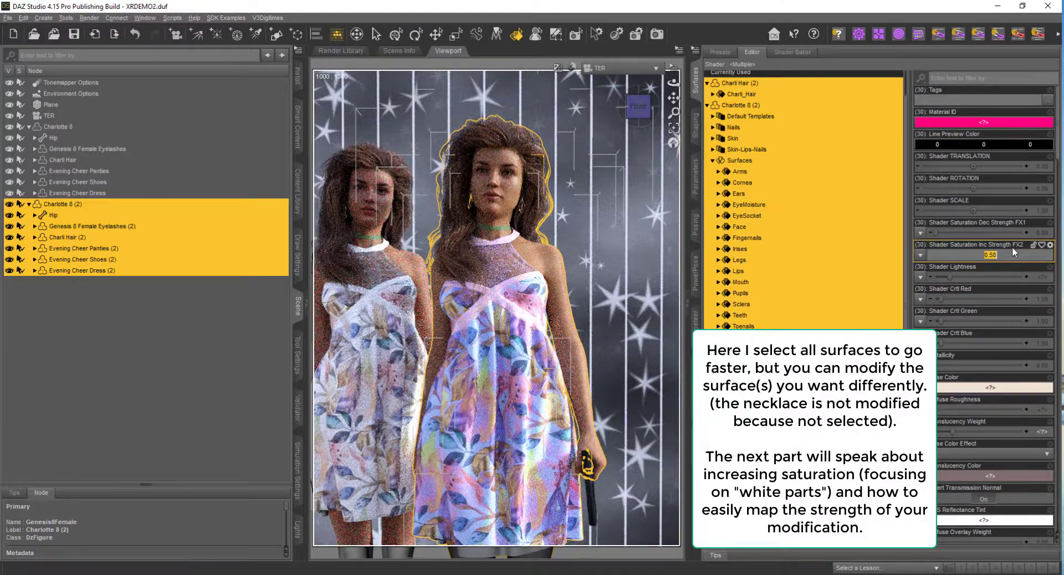
text(0.8)
key(Return)
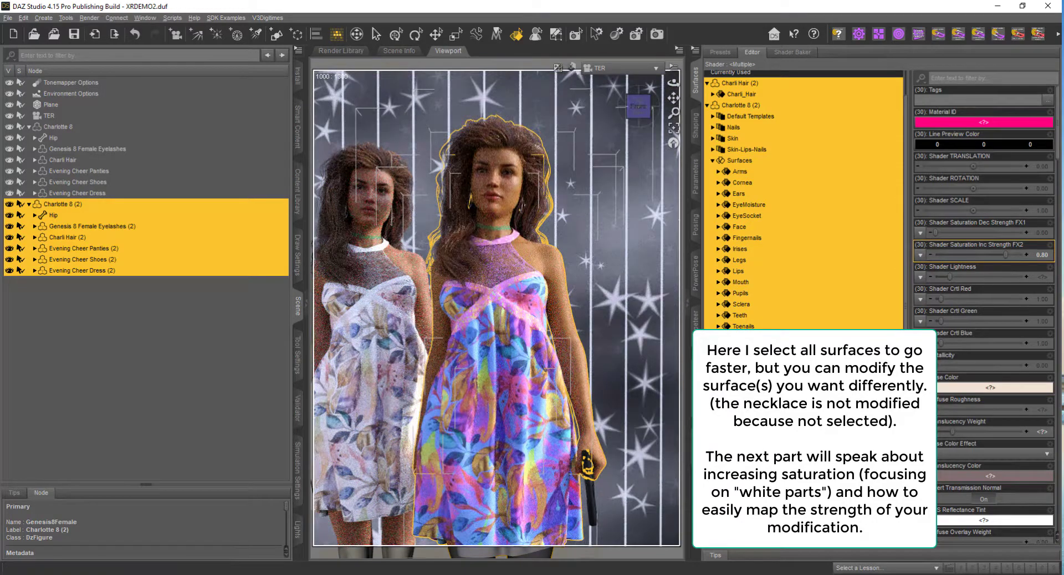
Step: Select the background plane's surface and set its Shader Saturation Inc Strength FX2 to 0.8
click(617, 273)
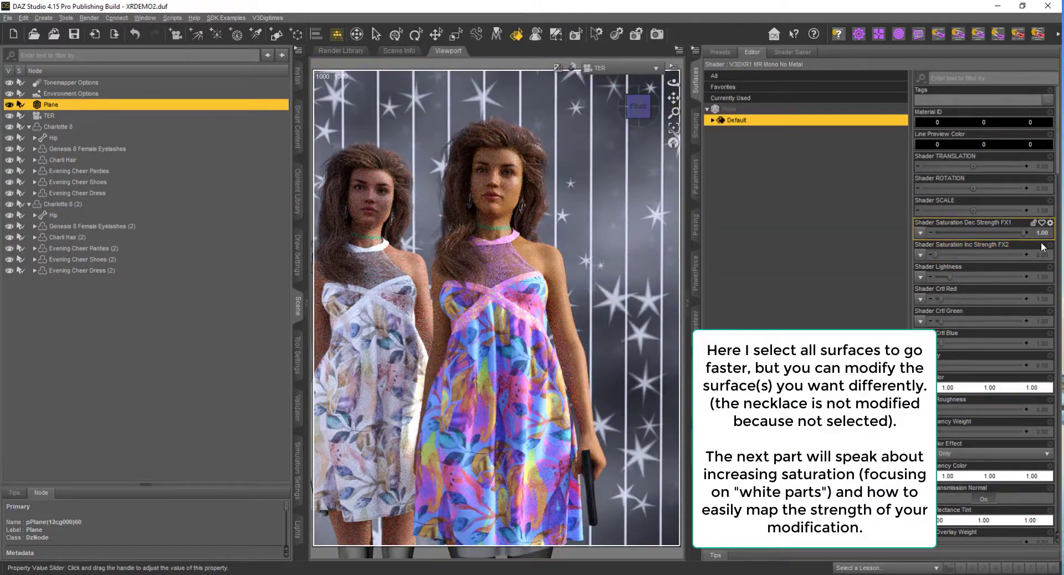
click(1047, 255)
text(0)
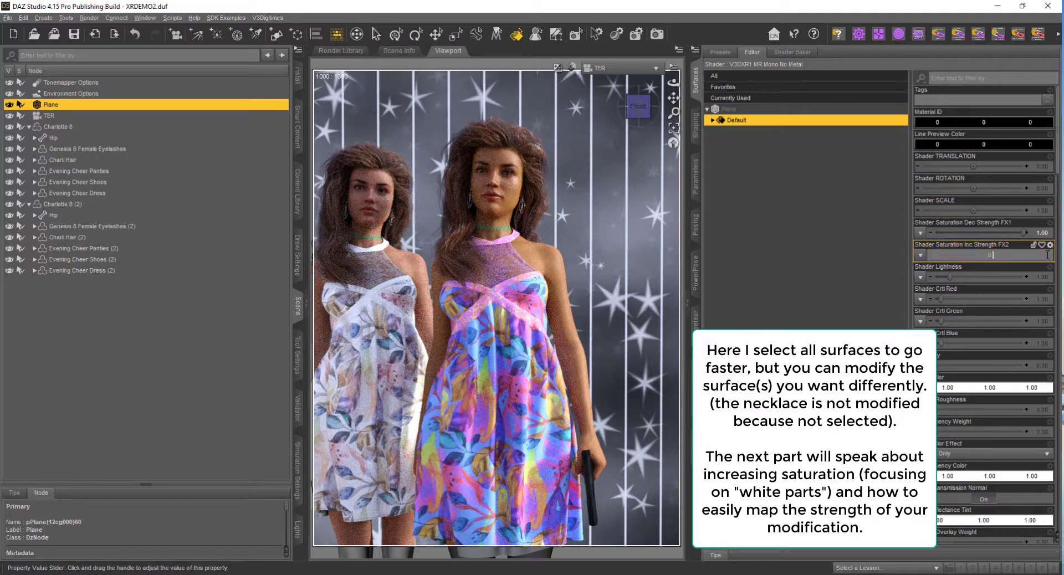
text(.8)
key(Return)
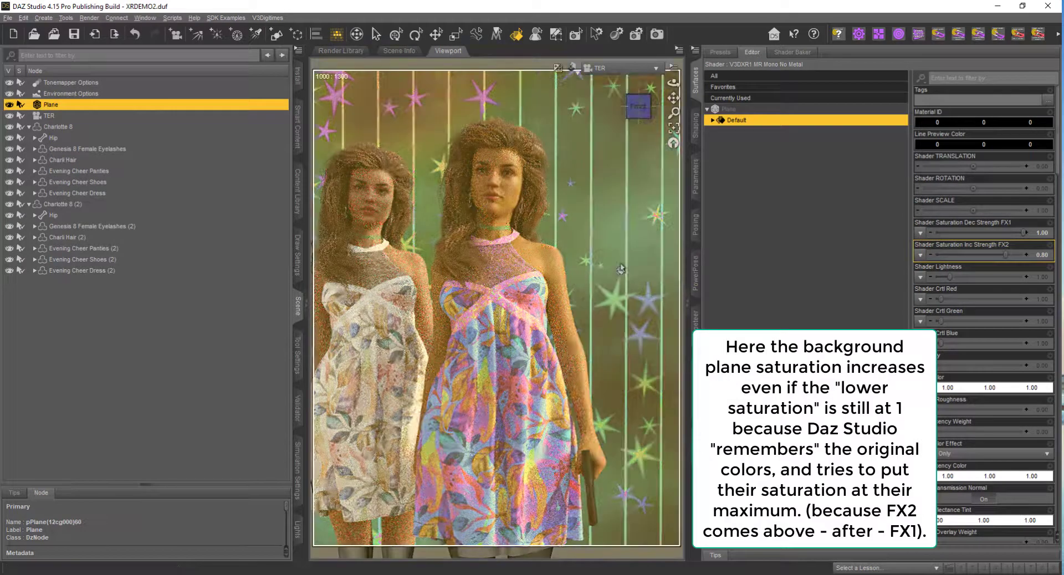
Step: Set the background plane's Shader Saturation Inc Strength FX2 to 0.98 and parent the plane to Charlotte 8 (2)
mouse_move(1005, 254)
mouse_down()
mouse_move(993, 253)
mouse_move(1022, 253)
mouse_up()
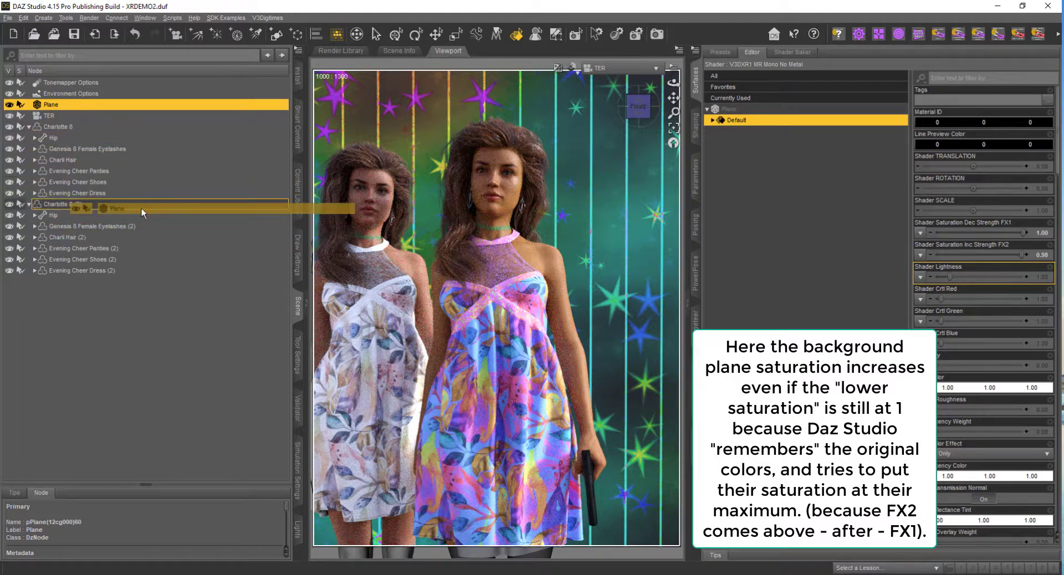
drag(86, 249, 72, 208)
Step: Select all surfaces of Charlotte 8 (2), its hair, clothing and the plane, and set Shader Saturation Inc Strength FX2 to 1.00
click(87, 196)
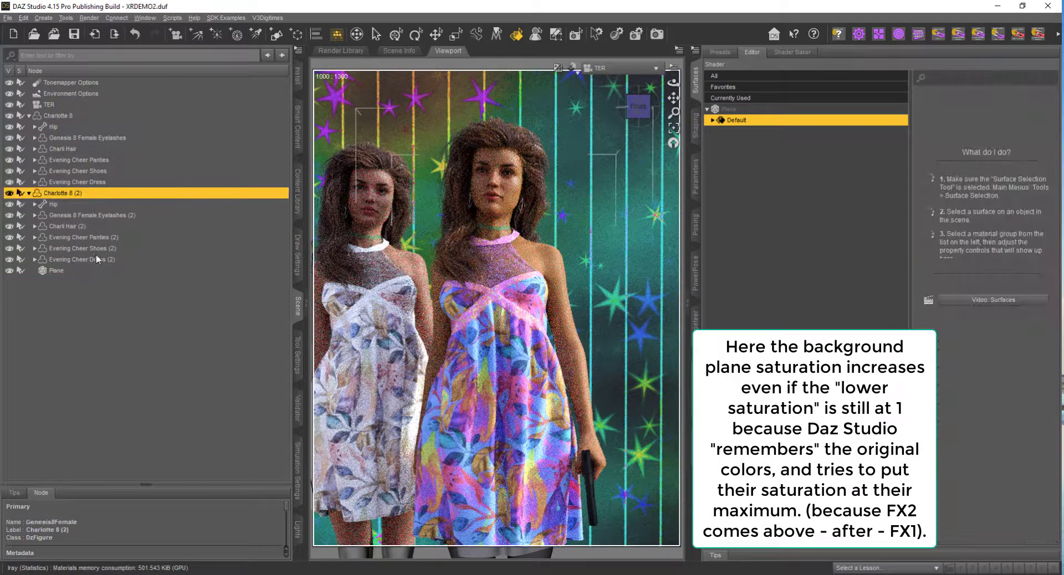
shift+click(89, 270)
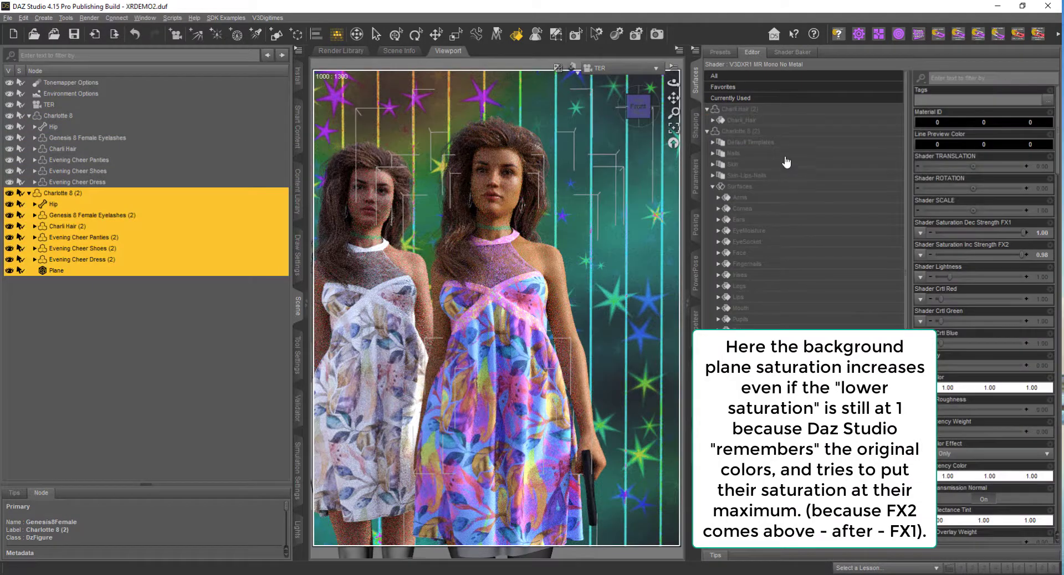
click(789, 119)
shift+click(776, 537)
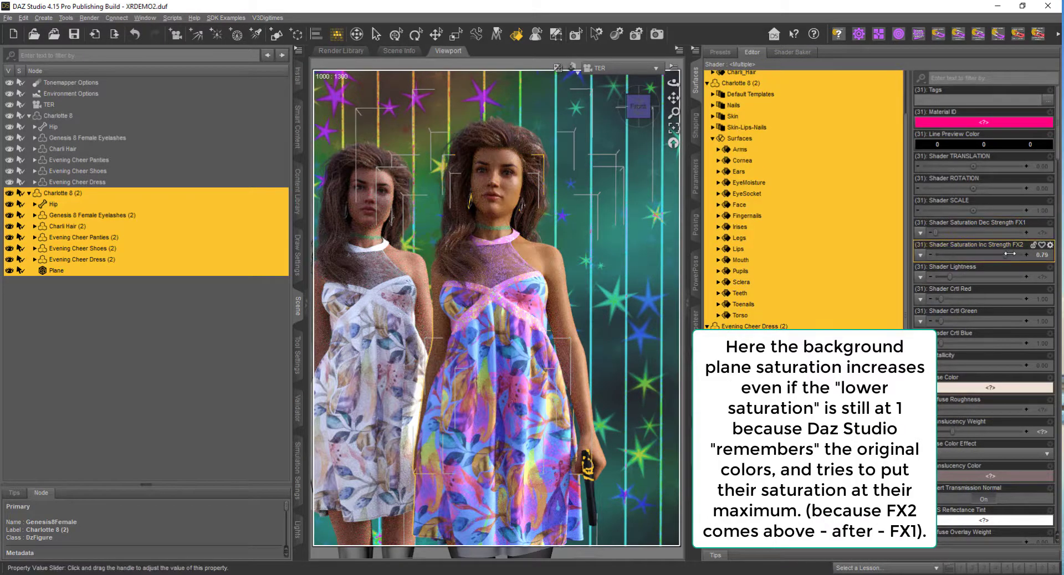
mouse_move(1010, 253)
mouse_down()
mouse_move(1042, 247)
mouse_move(1026, 255)
mouse_up()
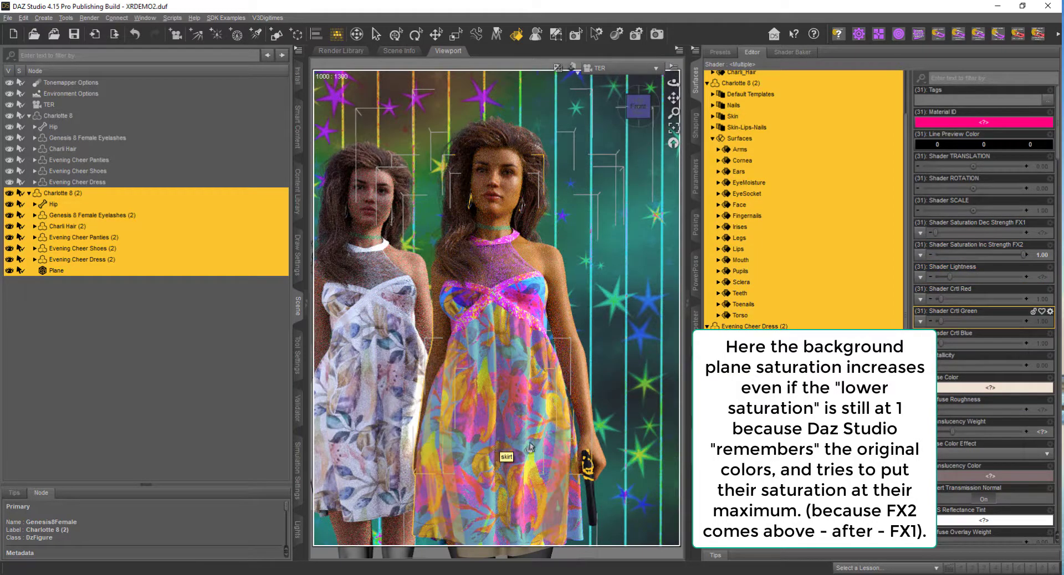
Step: Inspect the skirt and trim surfaces of Evening Cheer Dress (2) in turn and check the skirt's Base Color
click(544, 455)
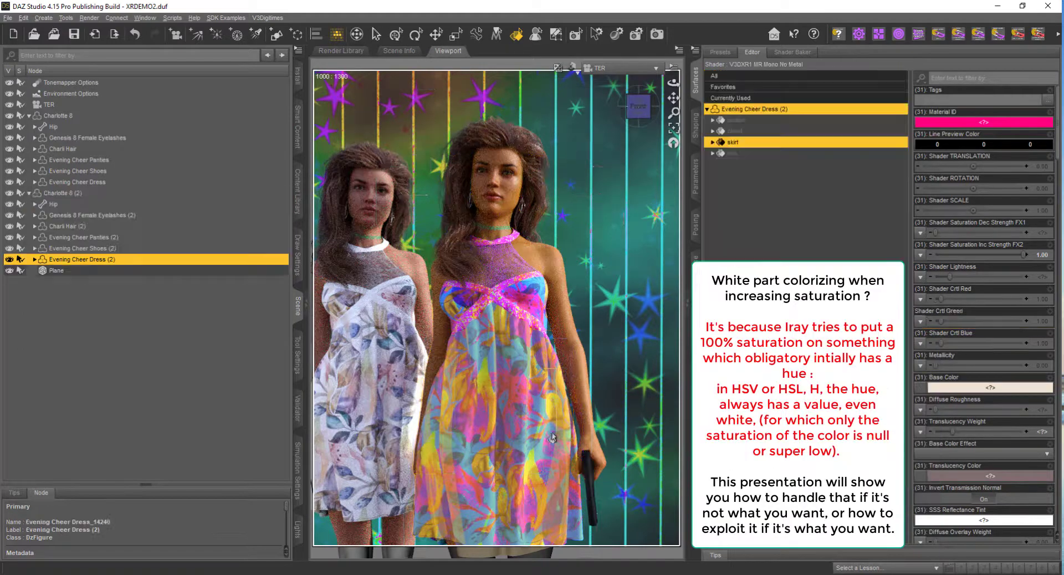
click(519, 315)
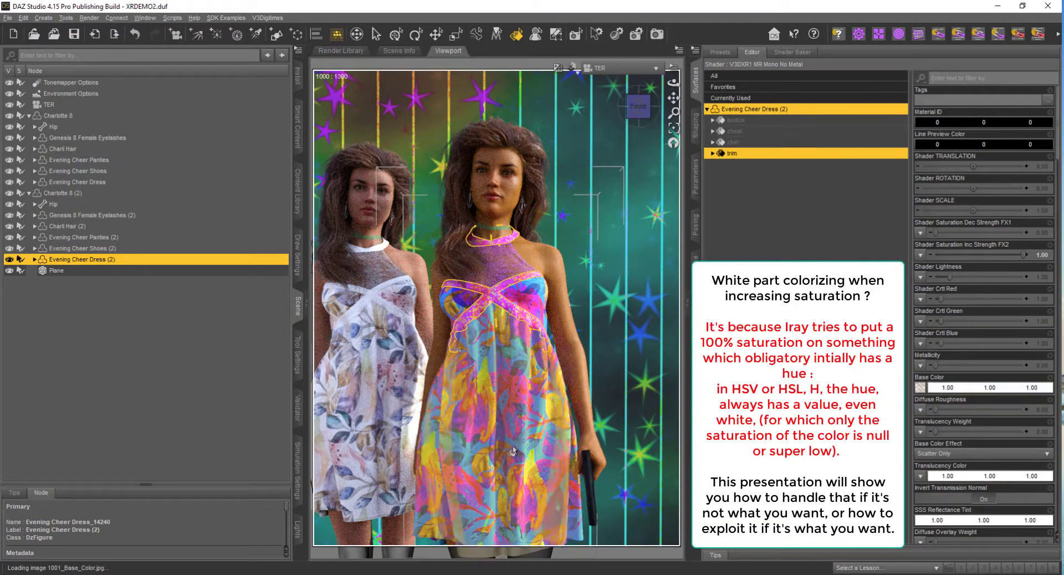
click(529, 446)
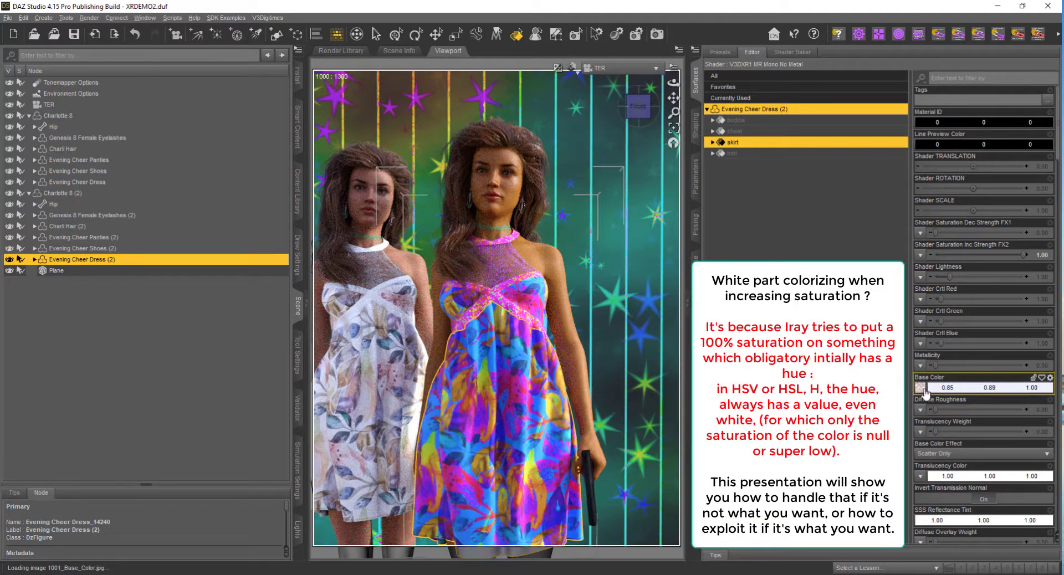
mouse_move(924, 391)
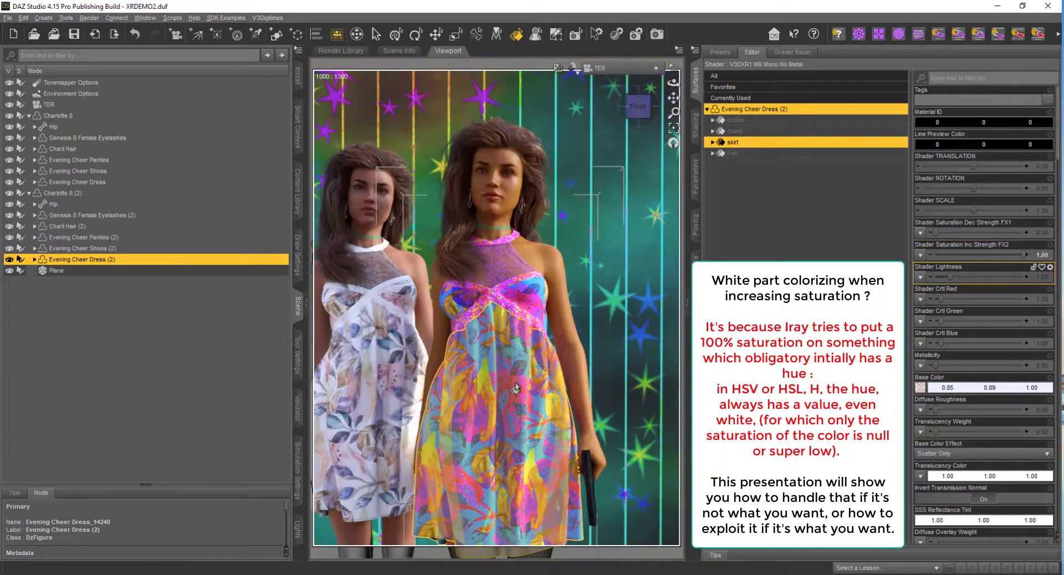
Step: Select all four surfaces of Evening Cheer Dress (2) and set their Base Color to pale blue (0.85, 0.88, 1.00)
ctrl+click(527, 307)
ctrl+click(505, 274)
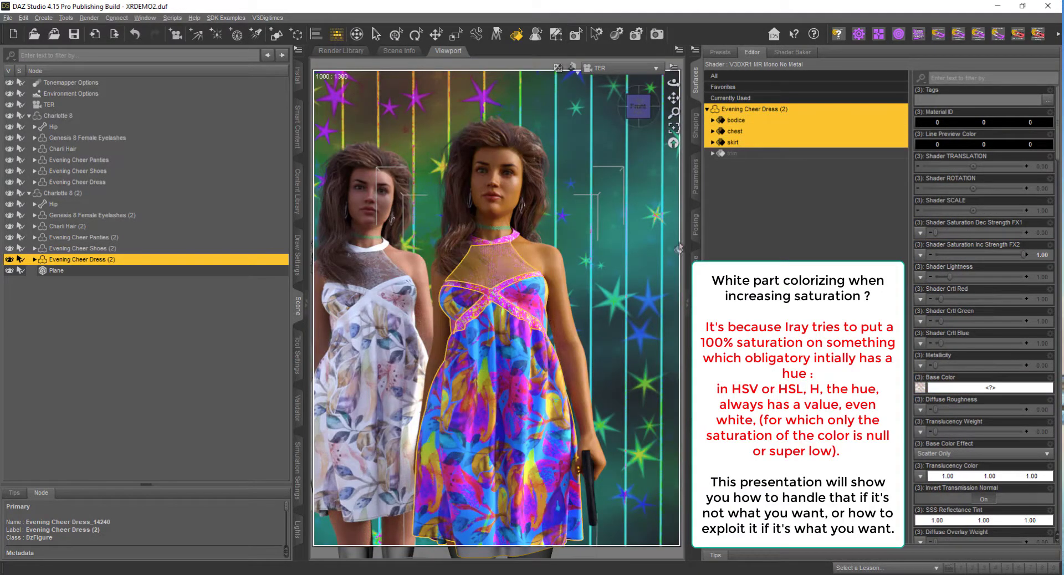
click(804, 113)
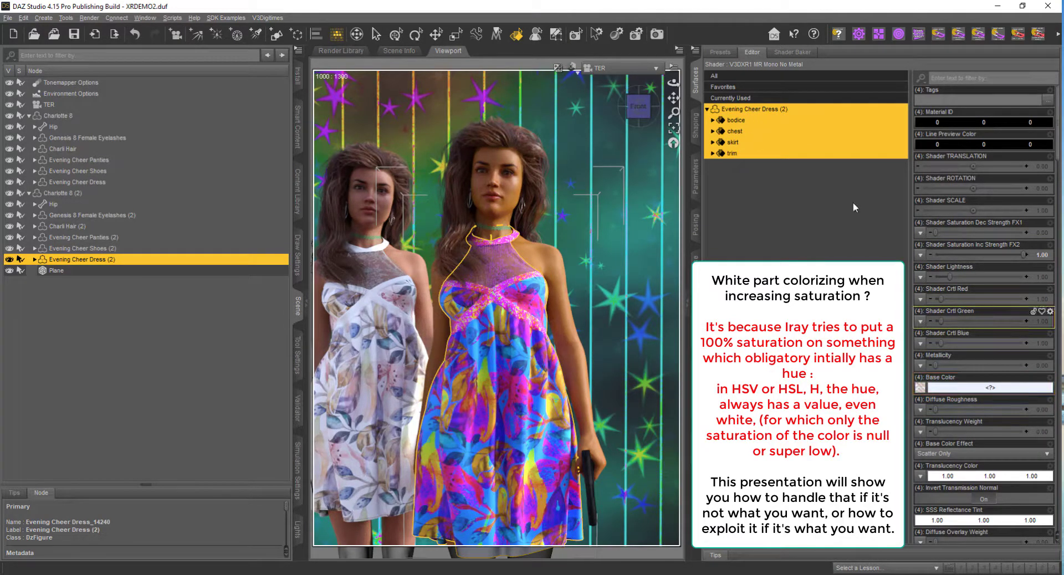
click(974, 388)
click(594, 371)
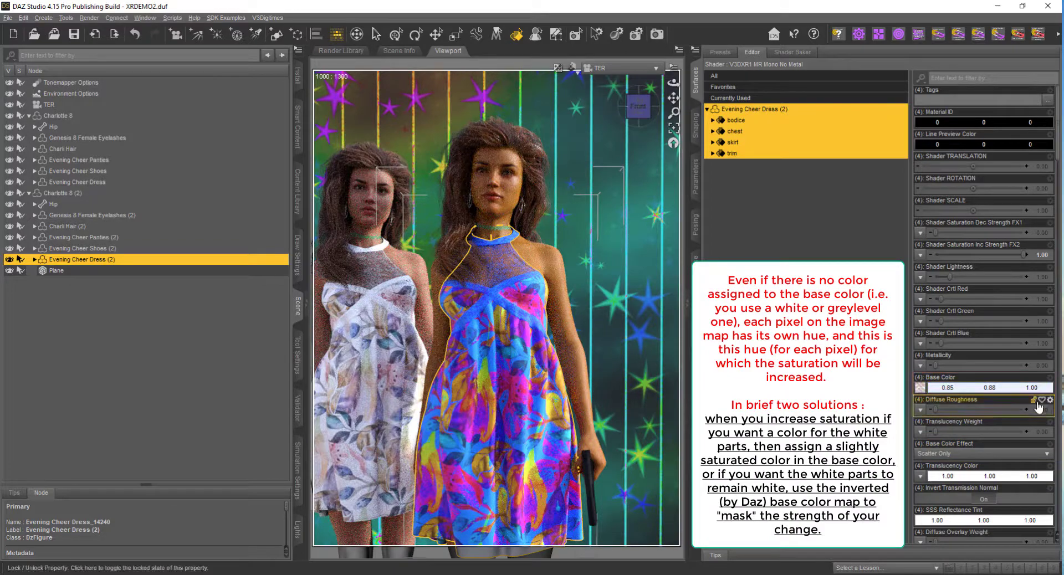
Step: Set the dress's Shader Saturation Inc Strength FX2 to 0.85 and its Base Color to pale yellow-green (0.93, 1.00, 0.84)
drag(1023, 255, 989, 255)
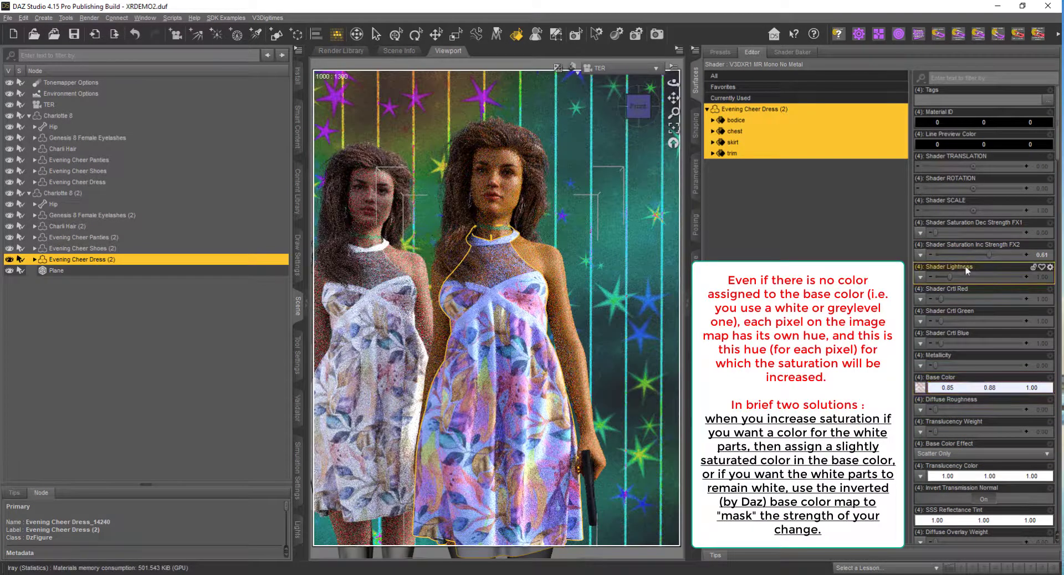
drag(989, 255, 1000, 256)
click(1014, 389)
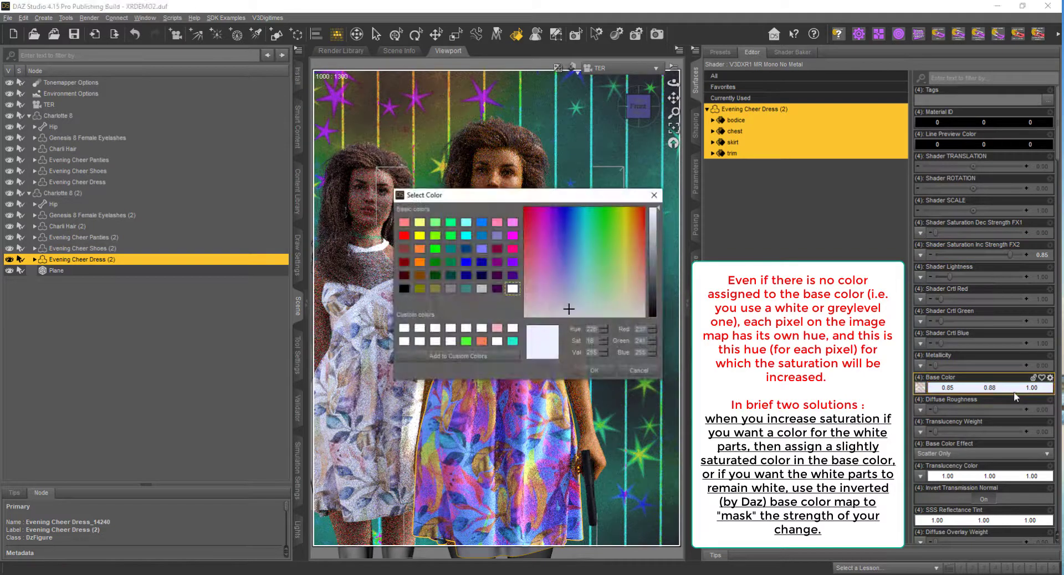
click(616, 309)
click(595, 371)
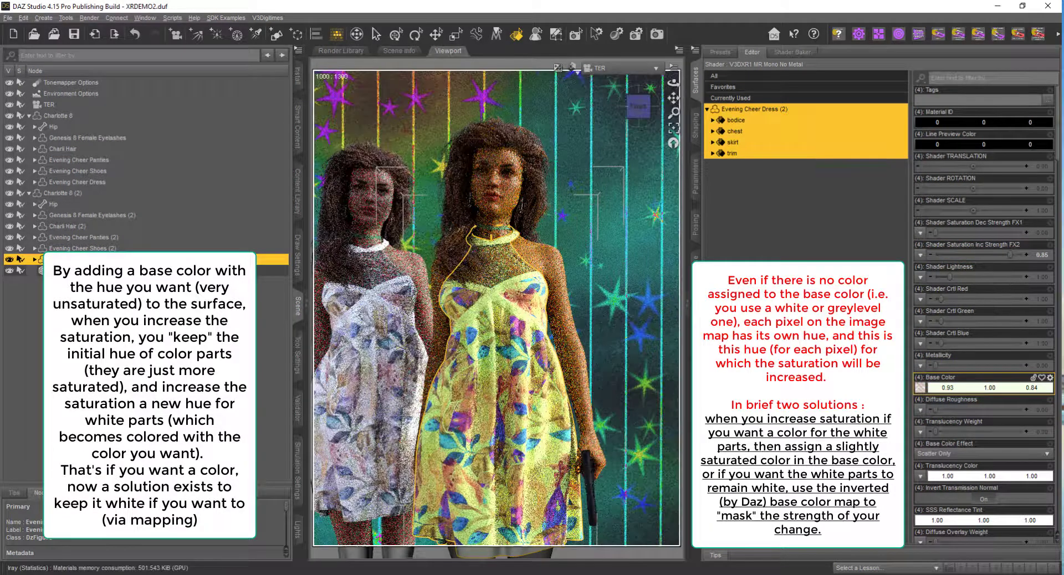
Step: Try pale tints for the dress's Base Color, ending on pale pink (1.00, 0.89, 0.94), and set Shader Saturation Inc Strength FX2 to 0.60
click(1010, 392)
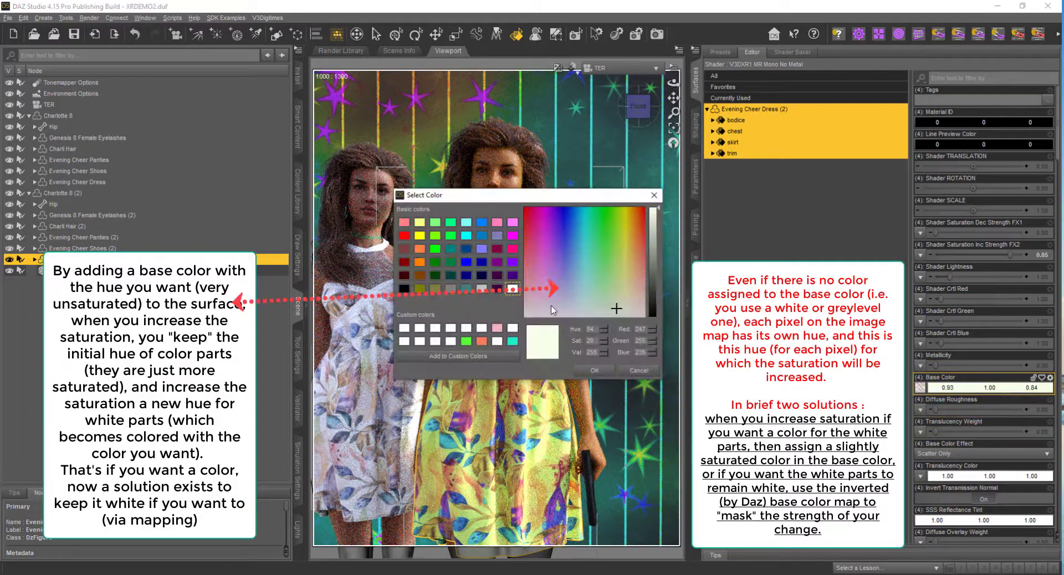
click(595, 371)
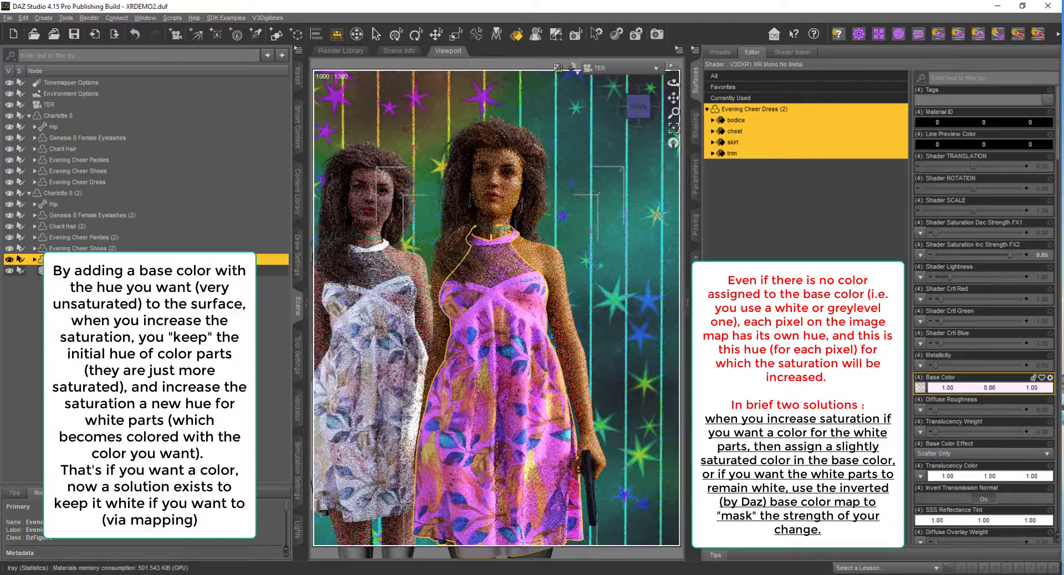
click(967, 392)
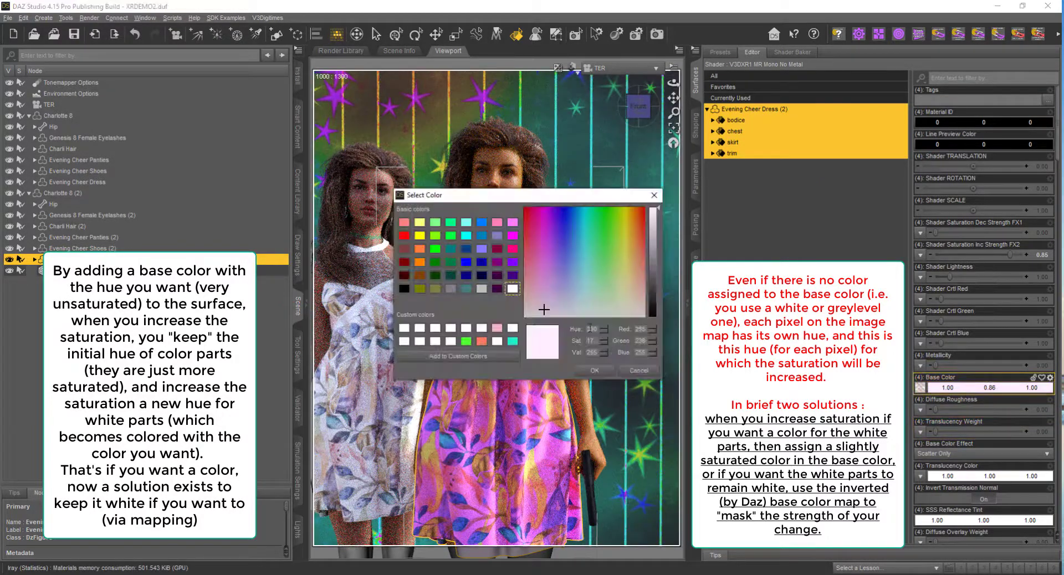
click(594, 371)
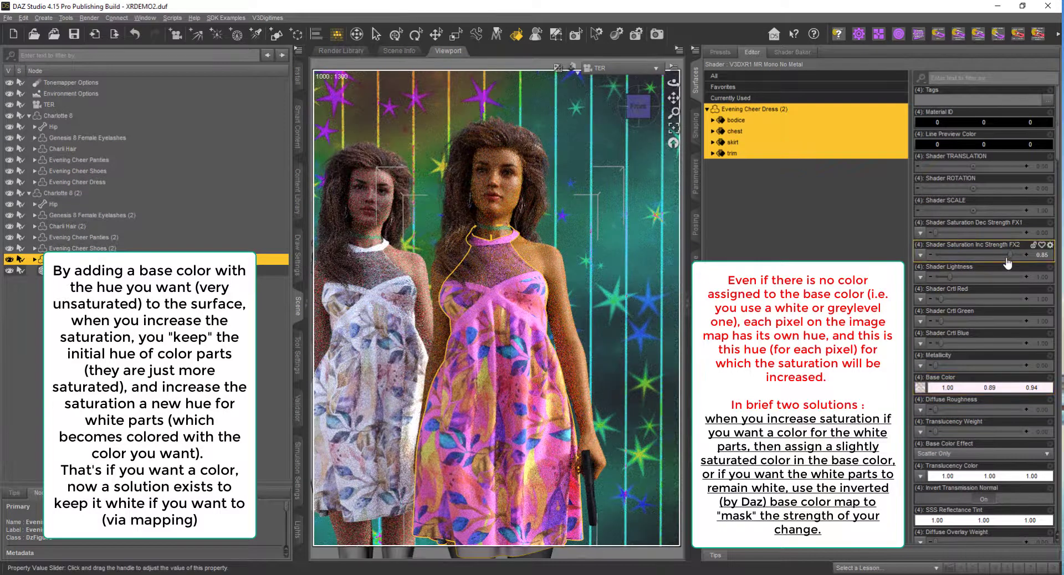
drag(1010, 256, 988, 256)
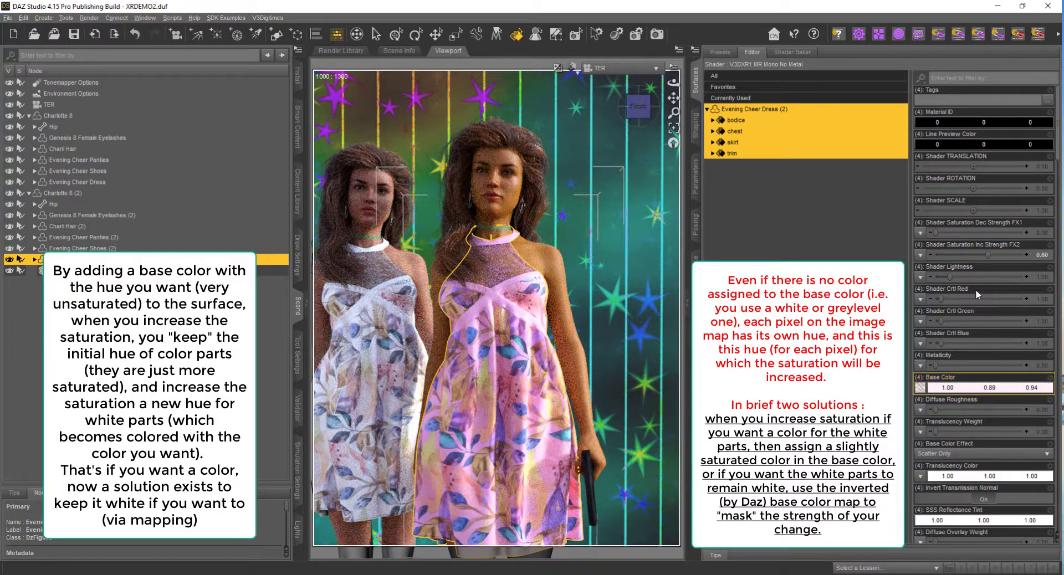
Step: Check which image map the skirt surface of Evening Cheer Dress (2) uses for its Base Color
click(921, 257)
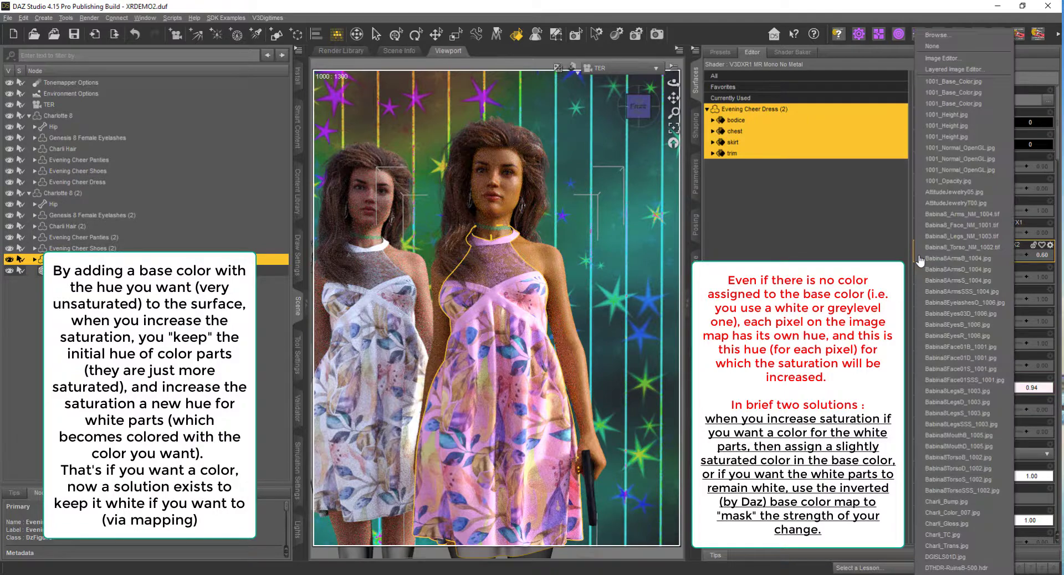
click(504, 411)
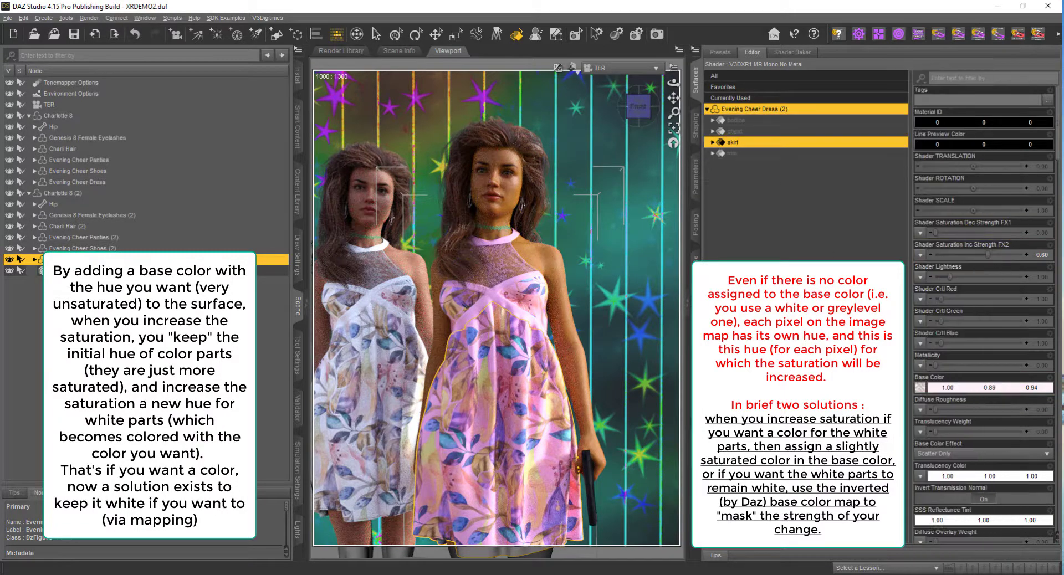
mouse_move(920, 391)
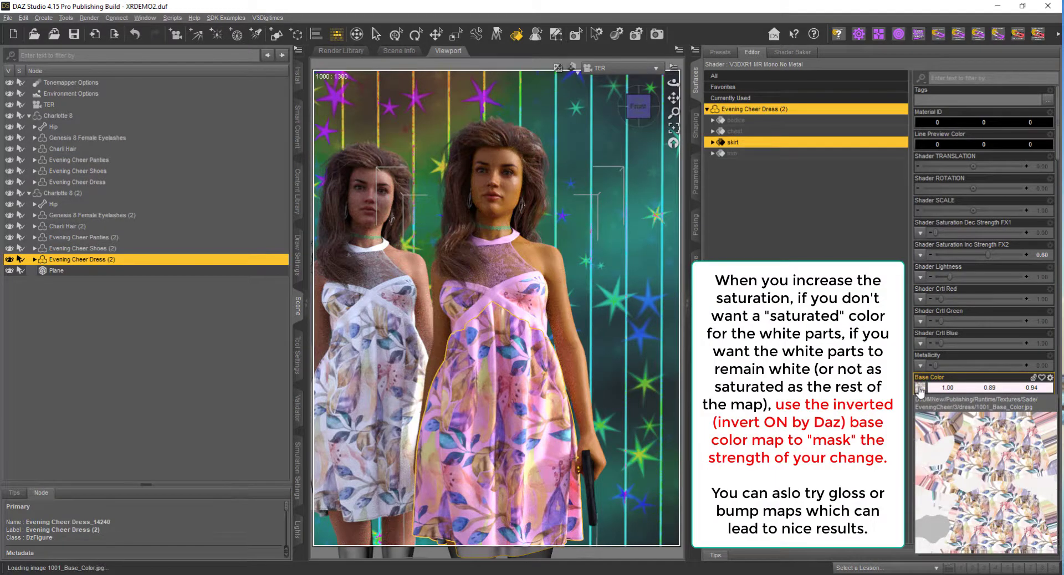
click(920, 391)
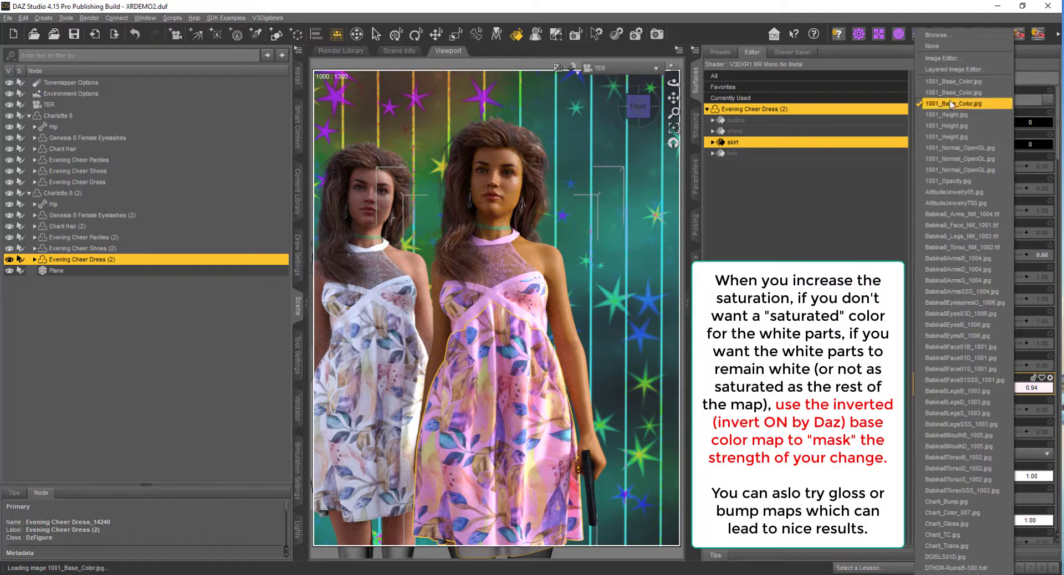
click(503, 407)
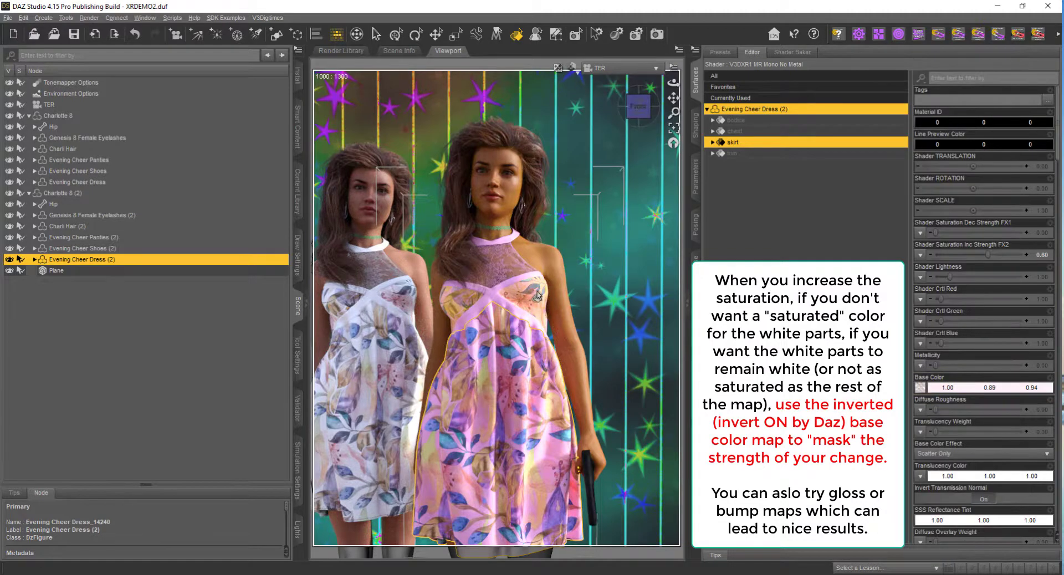
Step: Assign the skirt's 1001_Base_Color.jpg map to Shader Saturation Inc Strength FX2 on all surfaces of Evening Cheer Dress (2)
click(786, 111)
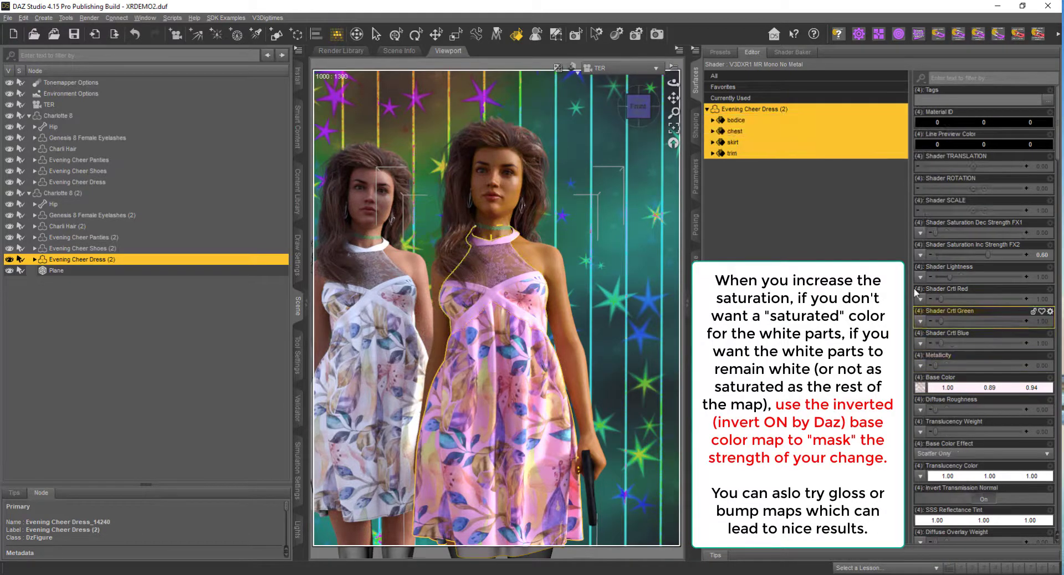
click(920, 269)
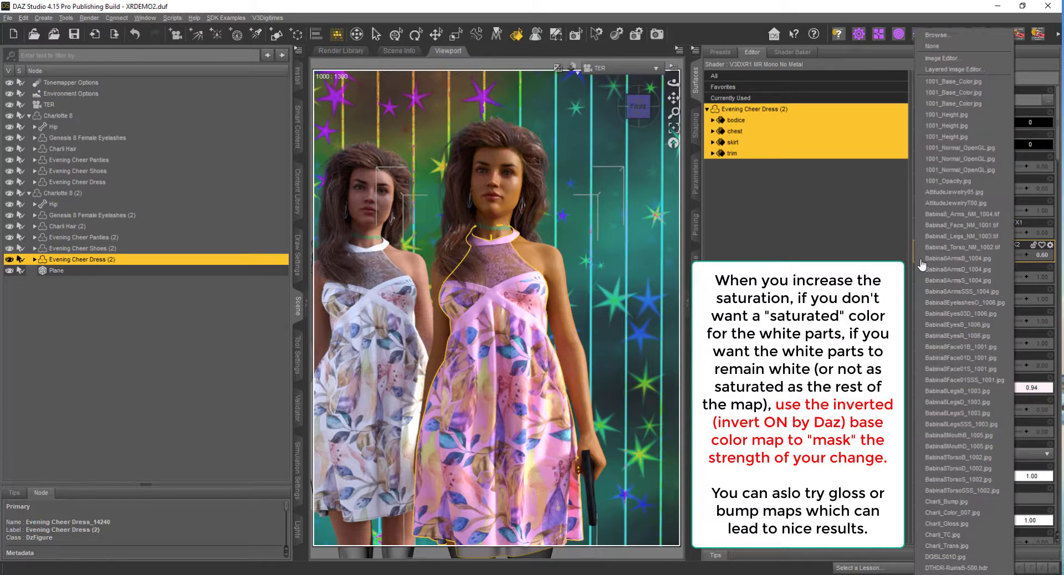
click(986, 100)
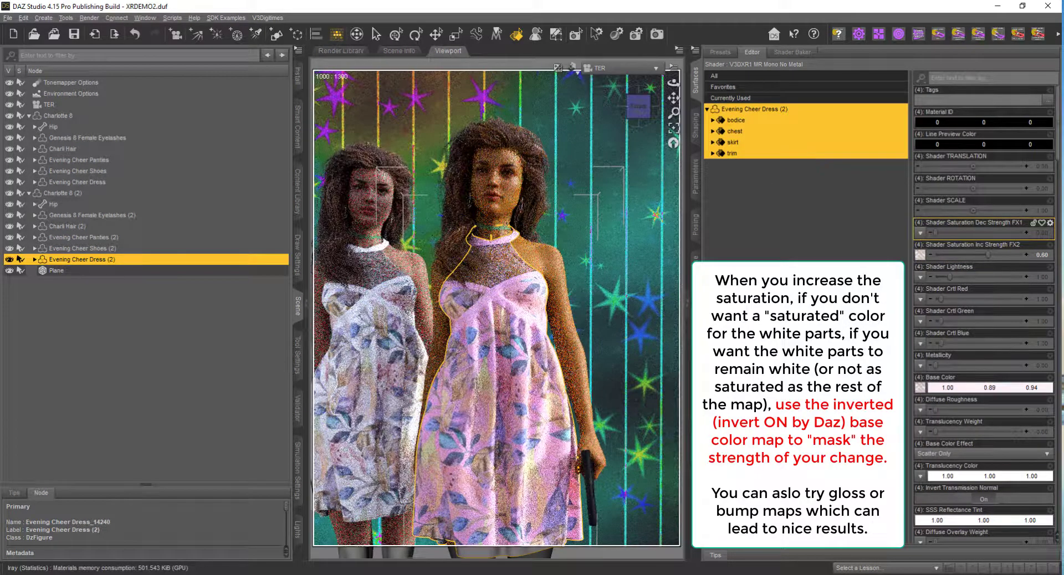
Step: Turn on Invert for the dress's Shader Saturation Inc Strength FX2 map in the Image Editor and accept the change
mouse_move(921, 257)
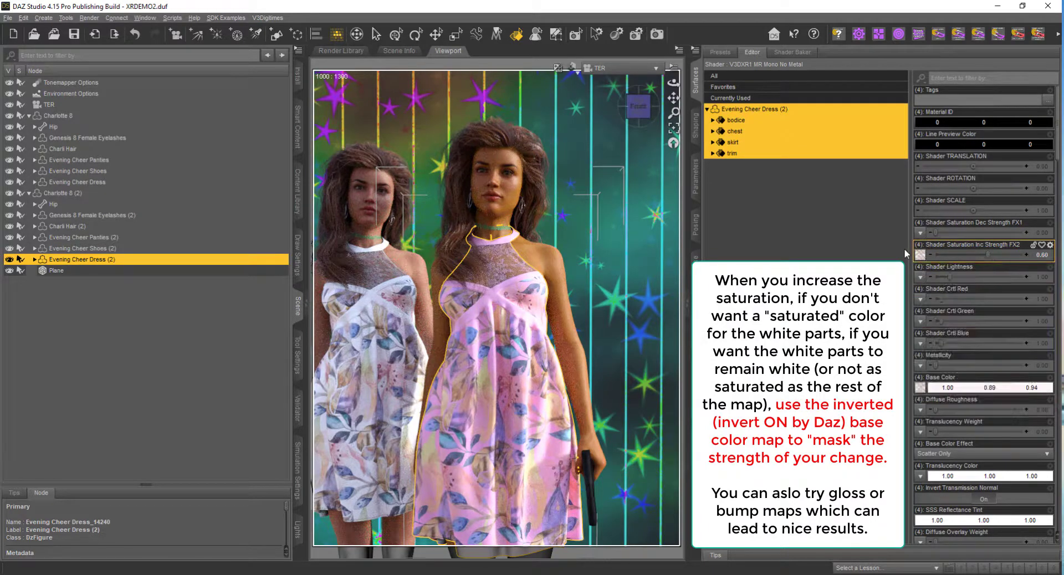
click(920, 256)
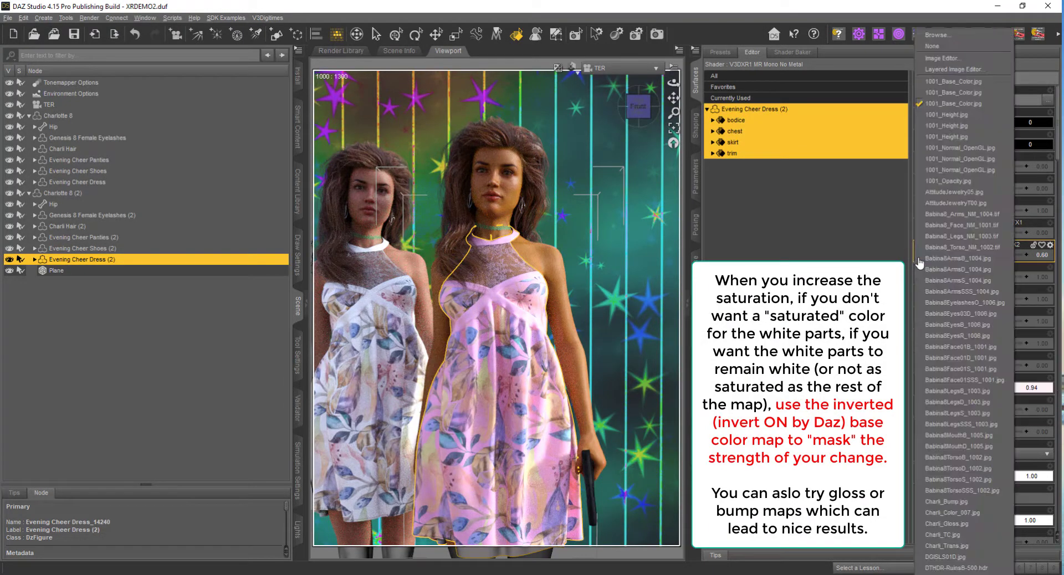
click(961, 62)
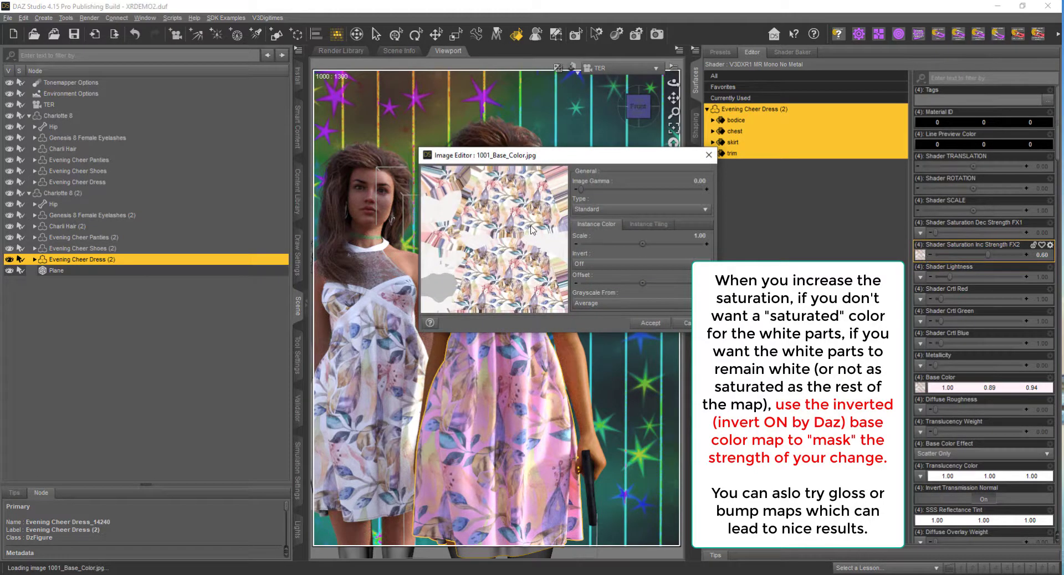
click(623, 264)
click(601, 277)
click(650, 323)
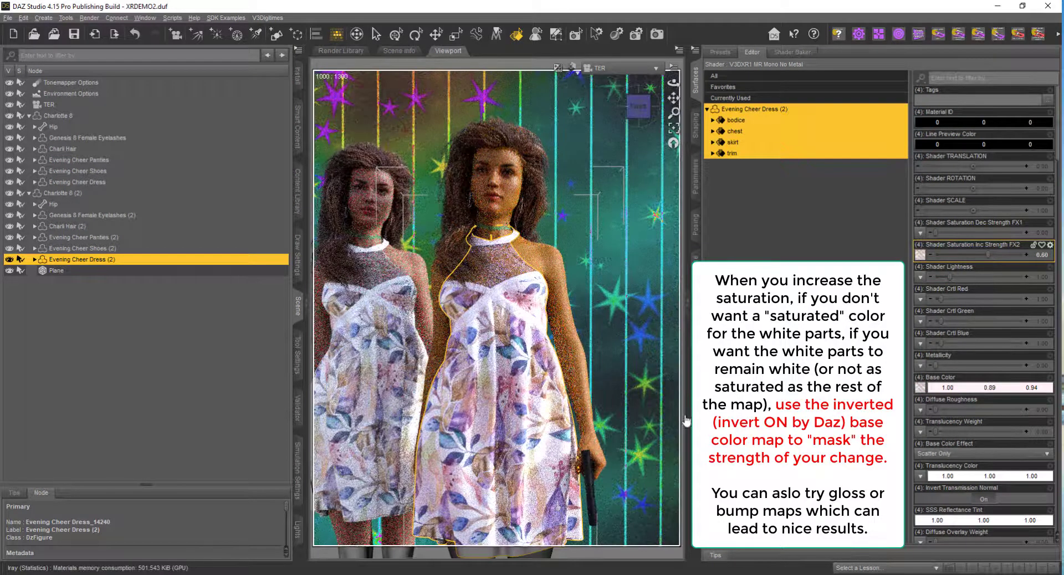
Step: Raise Shader Saturation Inc Strength FX2 on the dress surfaces with the inverted mask to 1.00
mouse_move(920, 260)
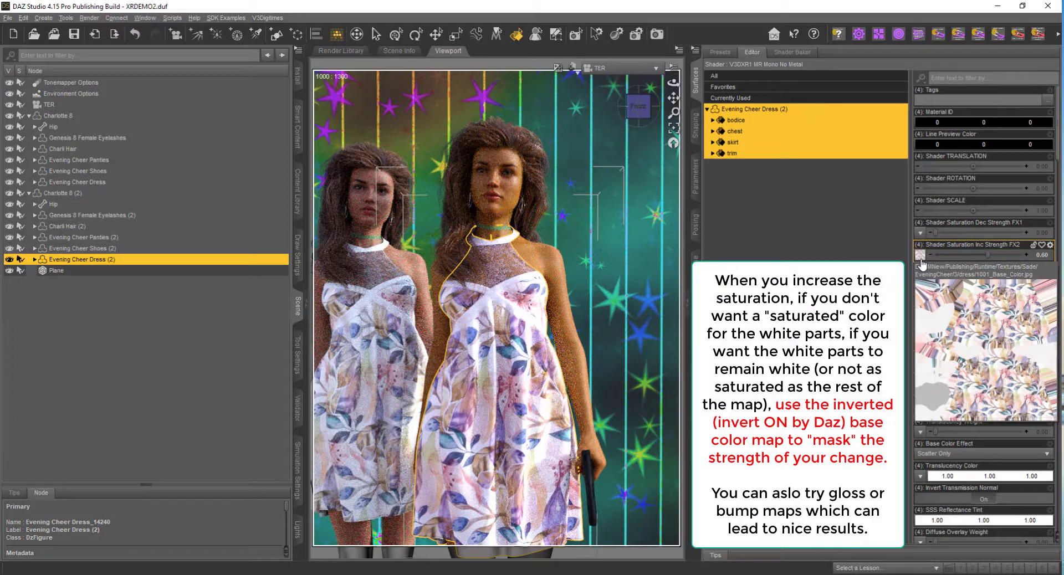
drag(988, 254, 1050, 256)
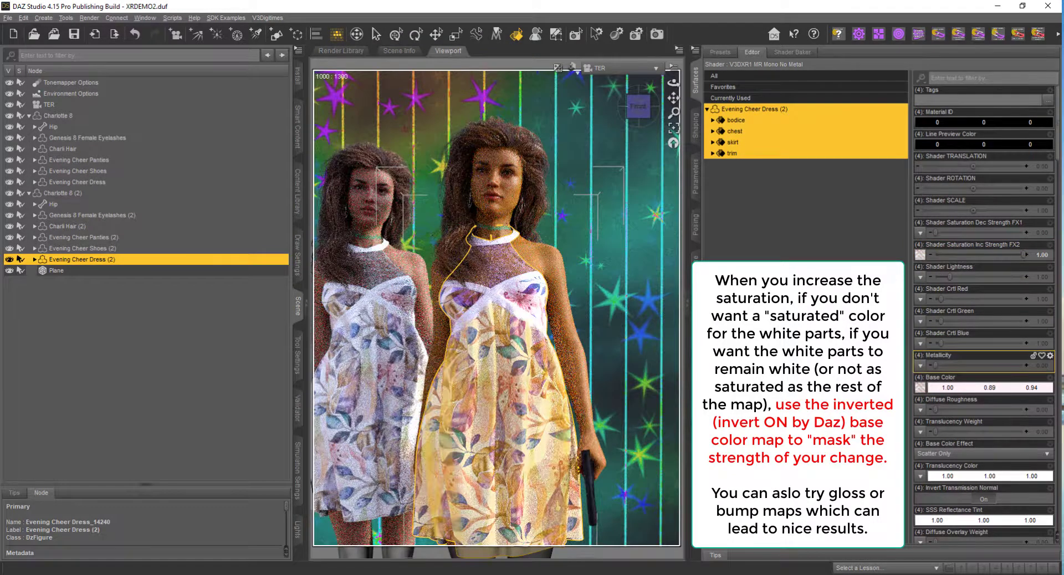
mouse_move(922, 260)
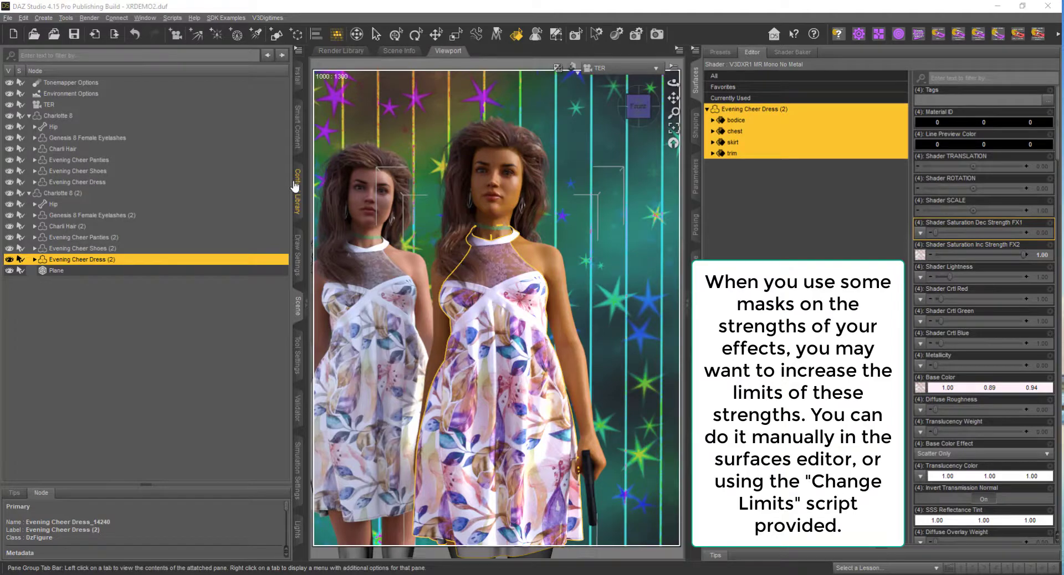
Step: Raise the Maximum Saturation Increase limit for all surfaces of Evening Cheer Dress (2) with the V3DXR1 !Change Limits script
click(295, 187)
click(735, 142)
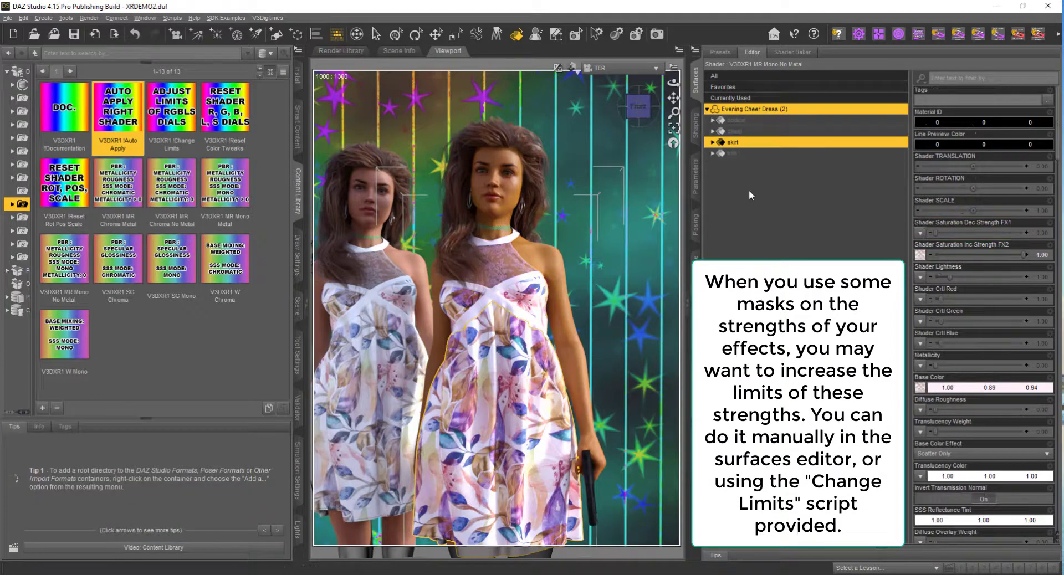
click(780, 110)
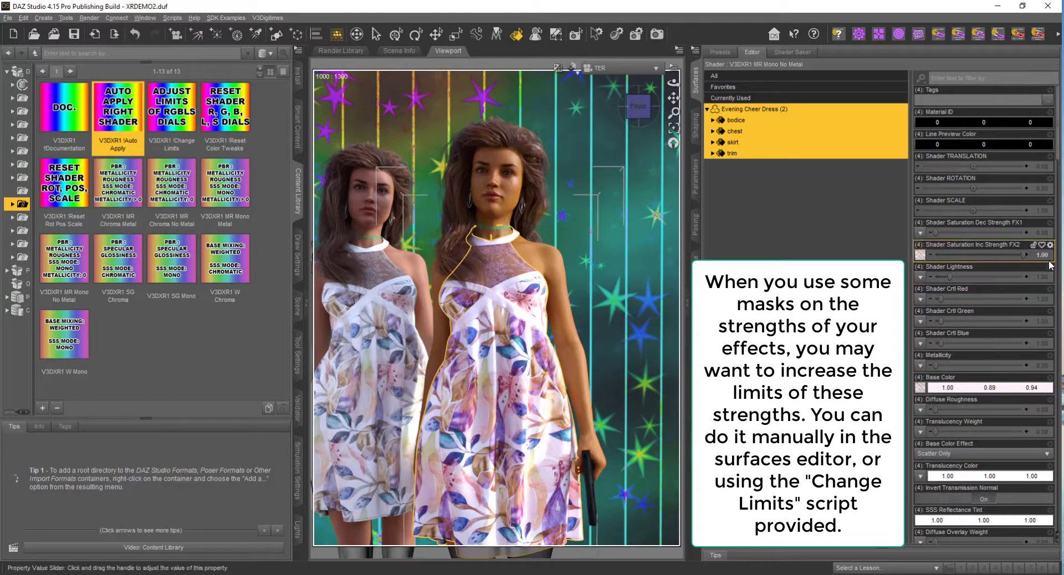
mouse_move(921, 257)
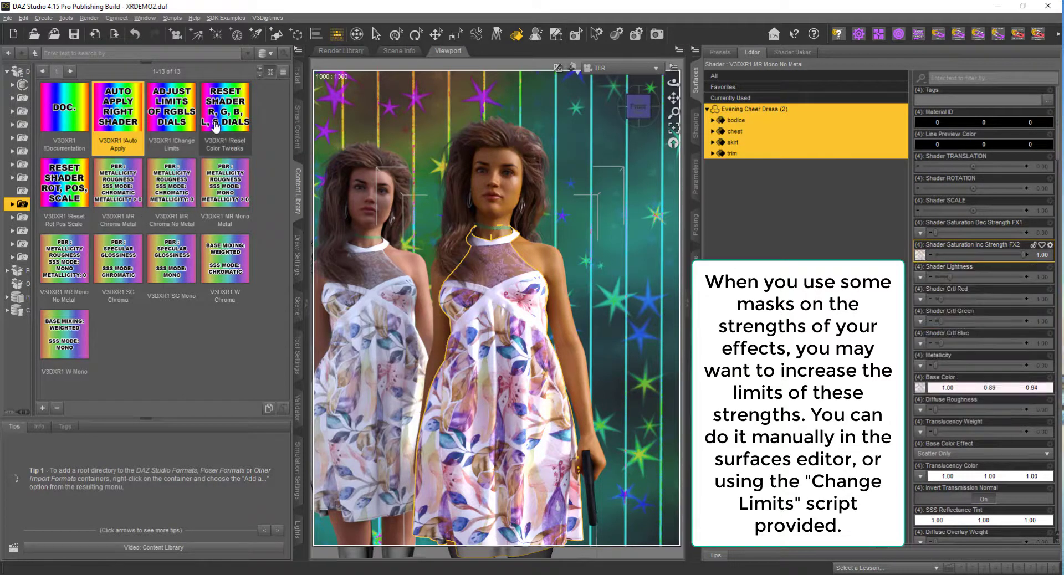
click(173, 121)
double_click(173, 121)
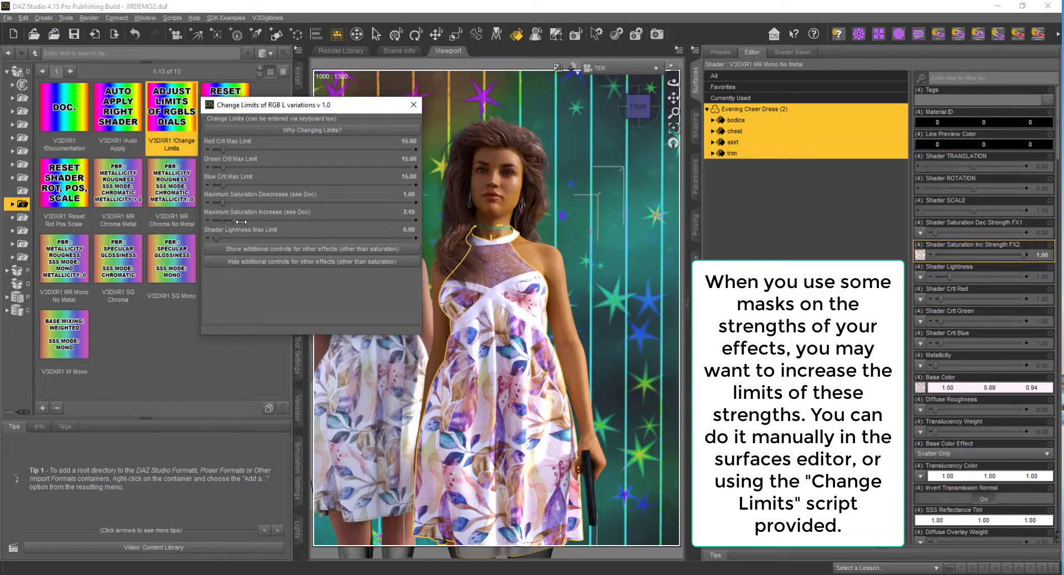
click(414, 105)
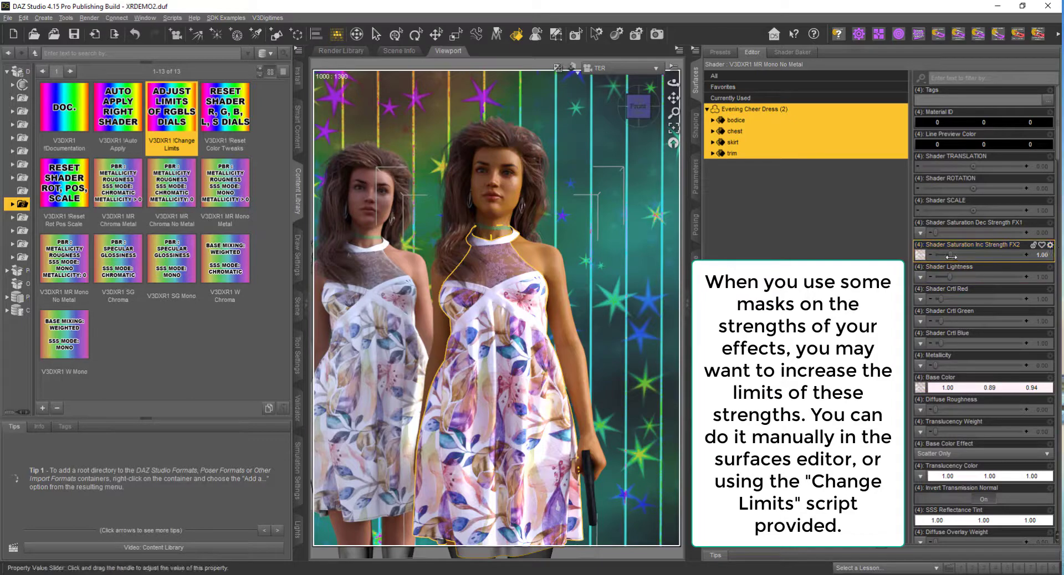
Step: Test stronger Shader Saturation Inc Strength FX2 values on the dress surfaces, up to 4.44, and settle on 2.15
drag(955, 255, 978, 254)
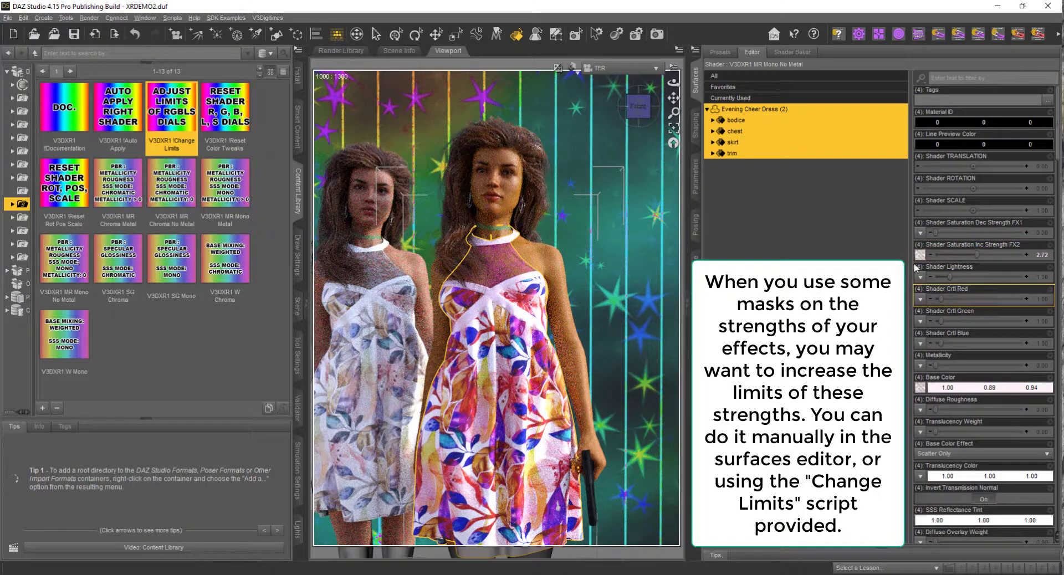
mouse_move(920, 263)
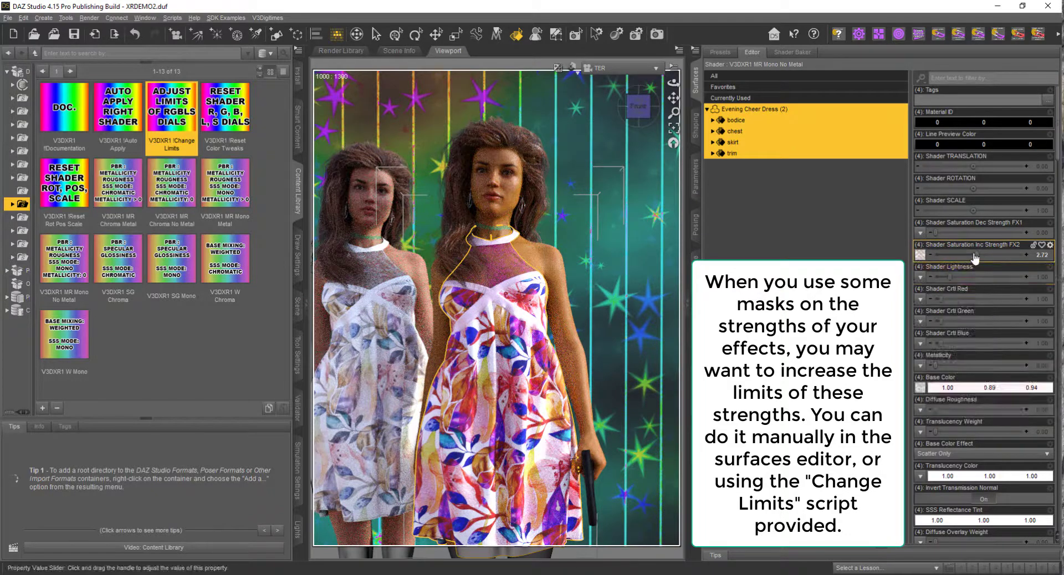
click(994, 250)
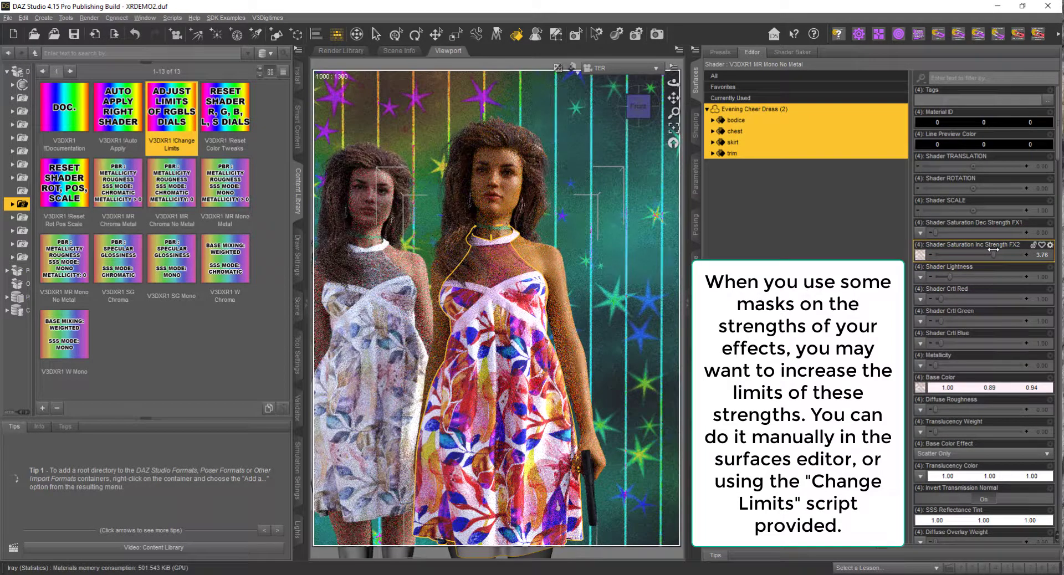
drag(994, 250, 1005, 246)
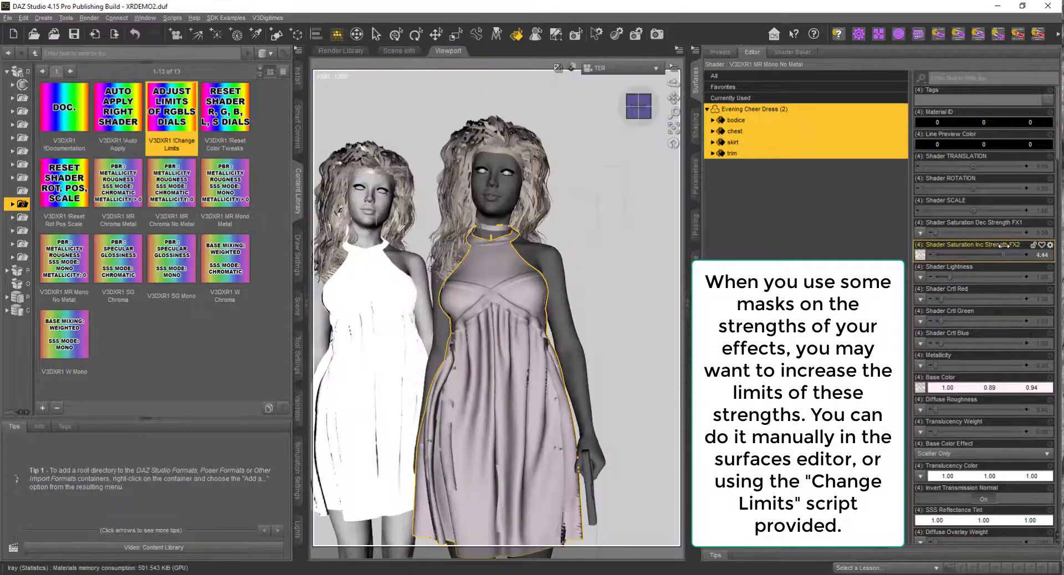
mouse_move(1004, 250)
mouse_down()
mouse_move(979, 250)
mouse_move(1003, 250)
mouse_up()
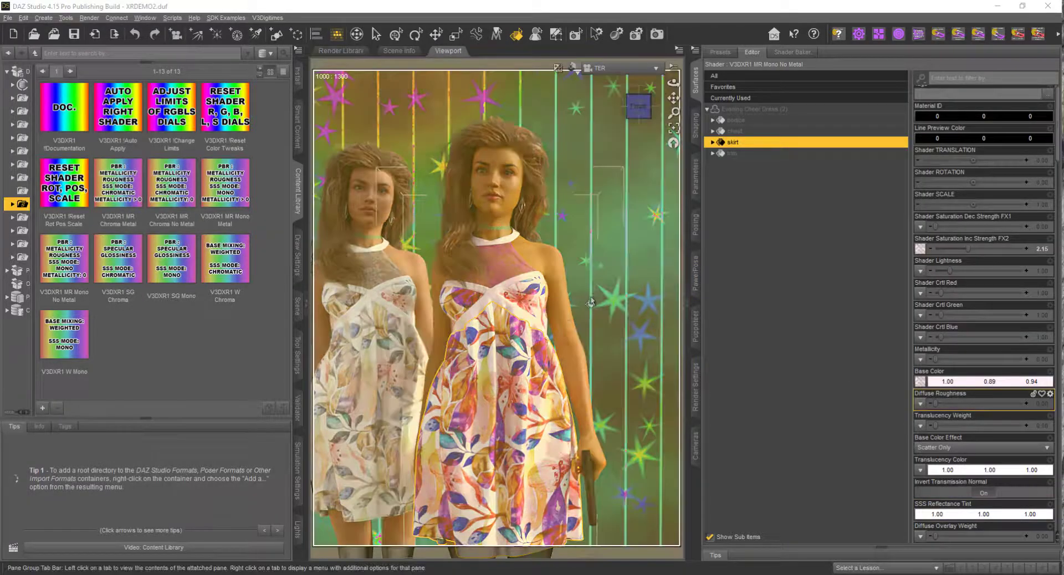
Step: Pale the skin surfaces of Charlotte 8 (2) with Shader Saturation Inc Strength FX2 at 0 and Dec Strength FX1 at 0.23
click(568, 315)
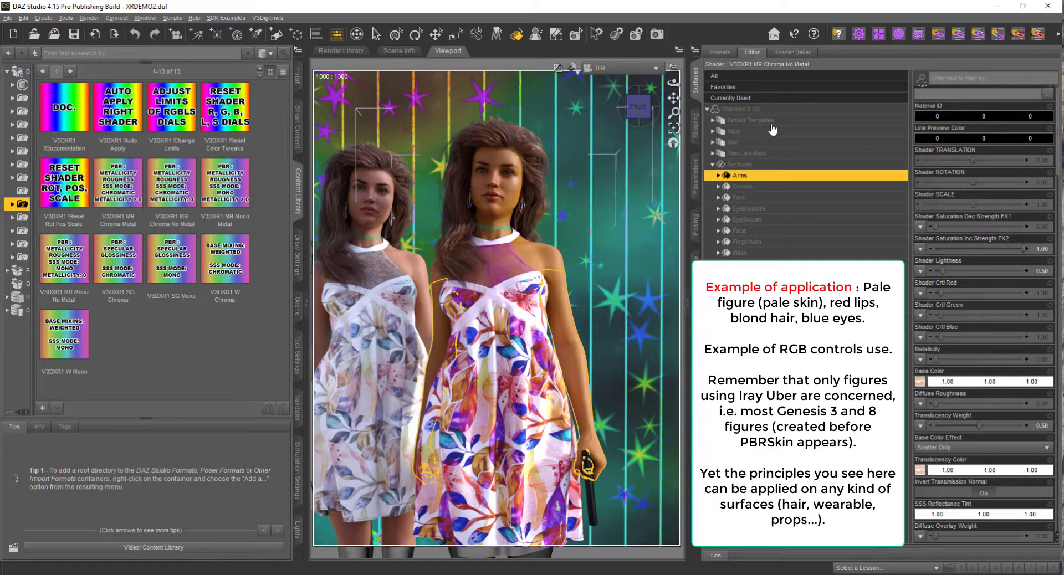
click(777, 157)
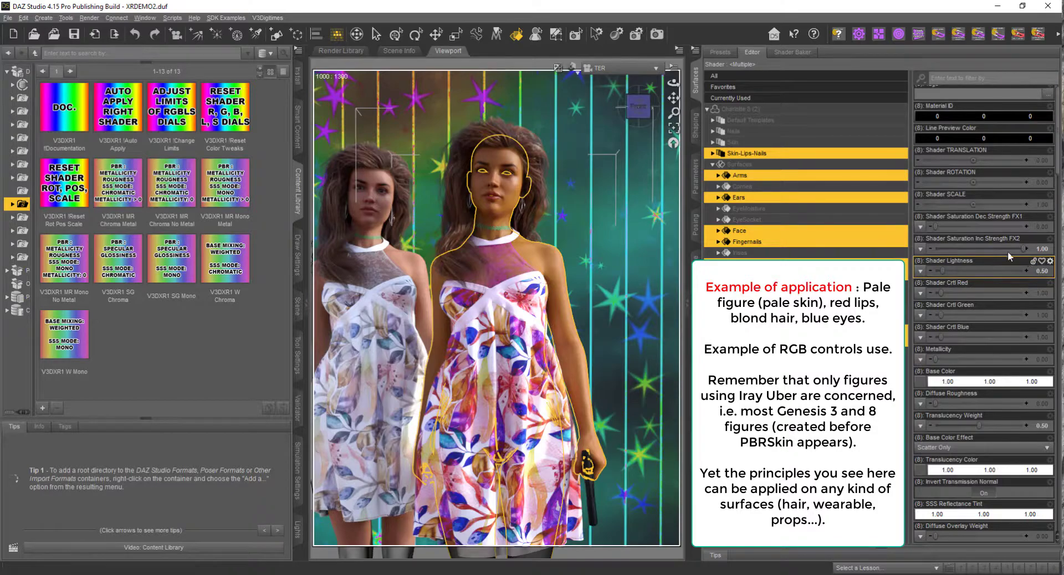
drag(1024, 249, 886, 239)
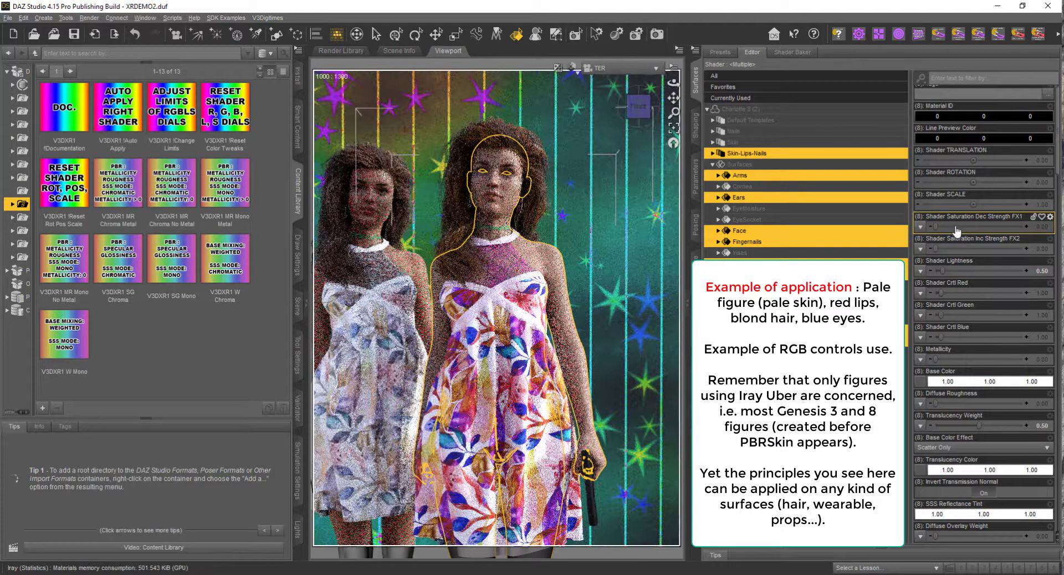
click(959, 224)
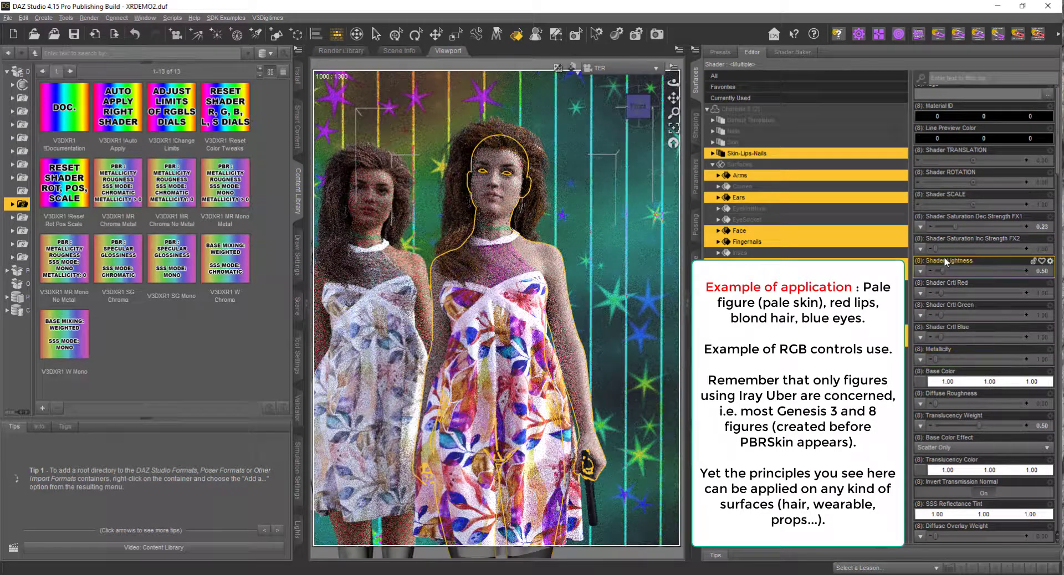
click(491, 198)
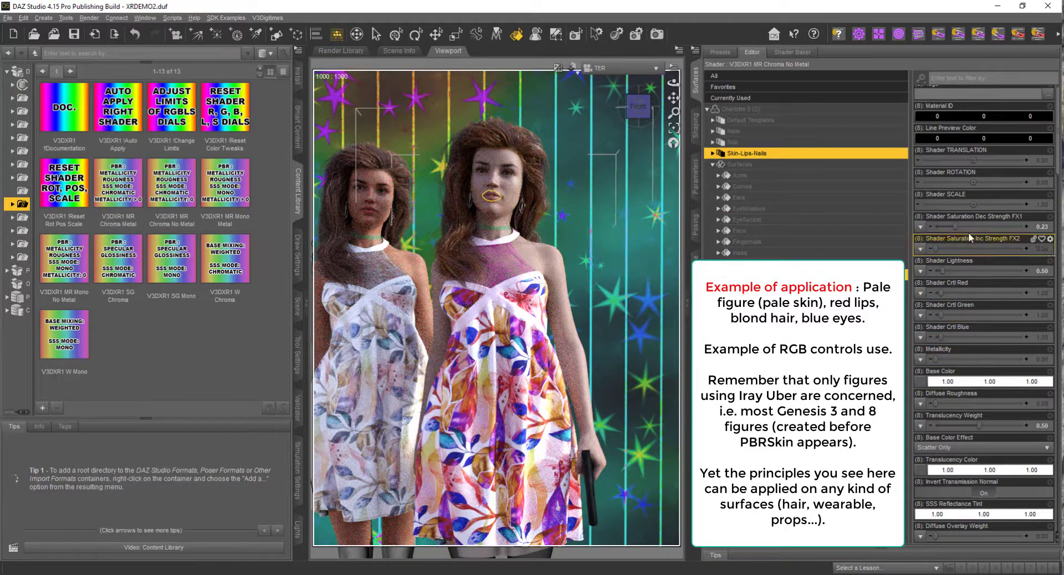
mouse_move(956, 227)
mouse_down()
mouse_move(932, 227)
mouse_move(986, 249)
mouse_up()
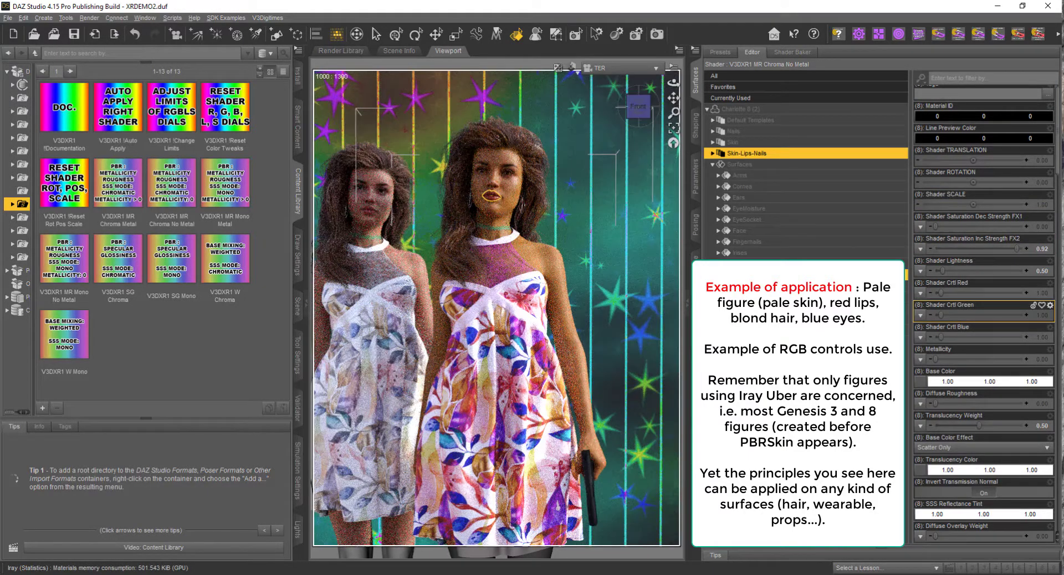
key(ctrl+z)
Step: Set Shader Saturation Inc Strength FX2 to 0.96 on the lips surface of Charlotte 8 (2) only, and deselect it
click(776, 275)
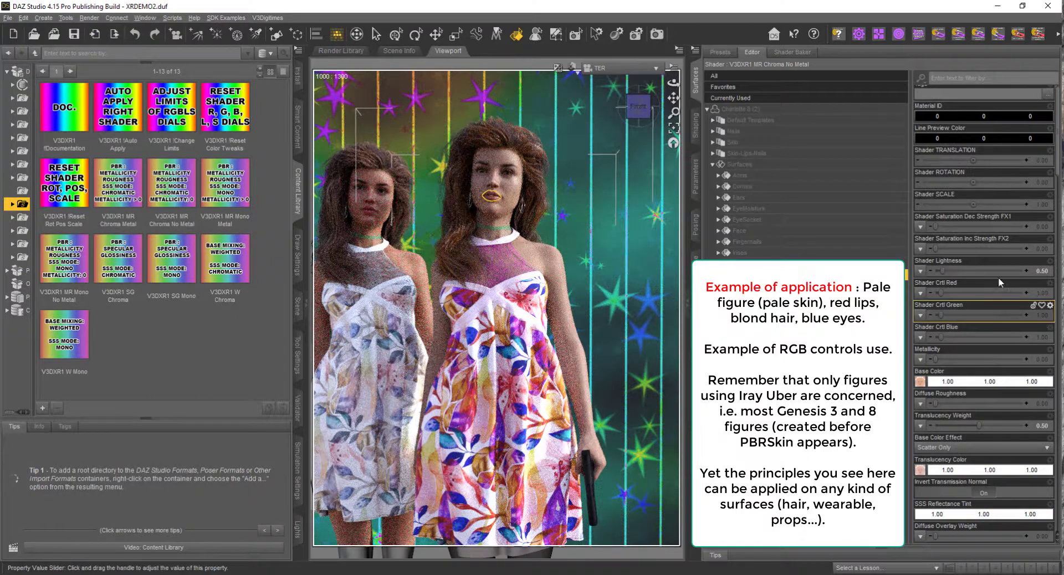
drag(962, 251, 1026, 254)
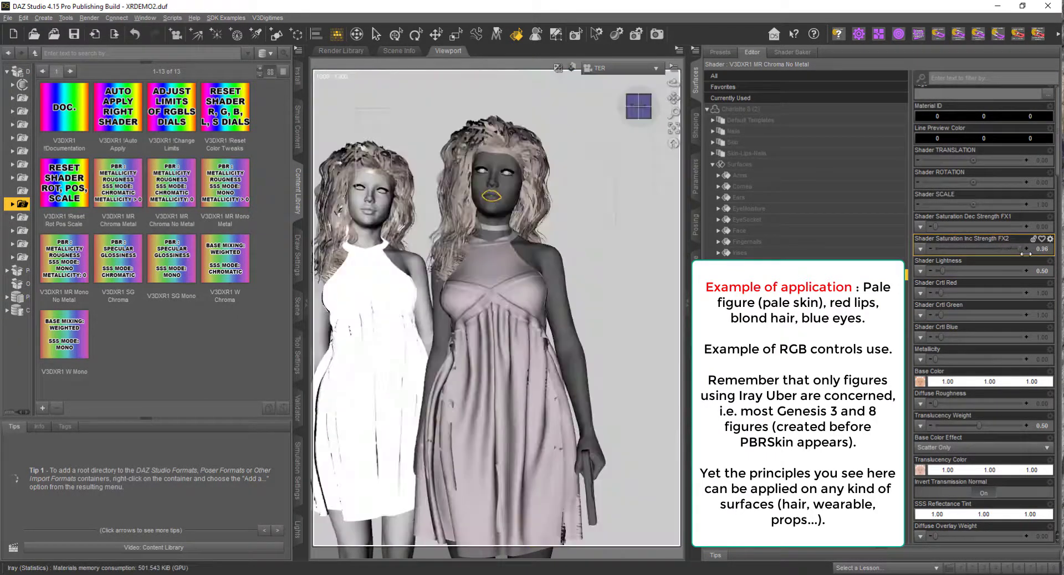
ctrl+click(776, 275)
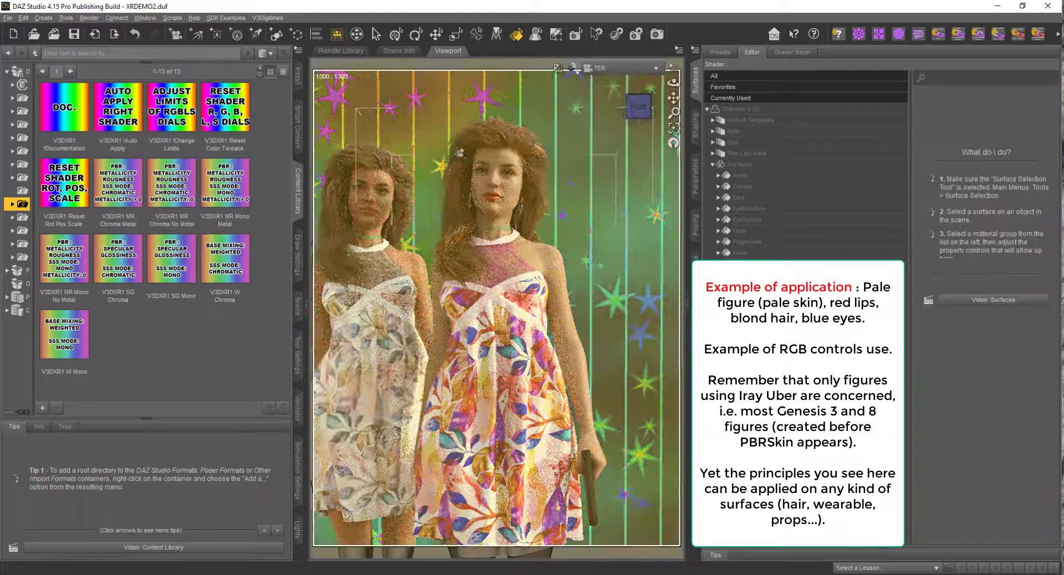
Step: Turn the Charli_Hair surface light grey with Saturation Inc Strength FX2 at 0, Dec Strength FX1 at 1.00 and Shader Lightness at 3.28
click(488, 194)
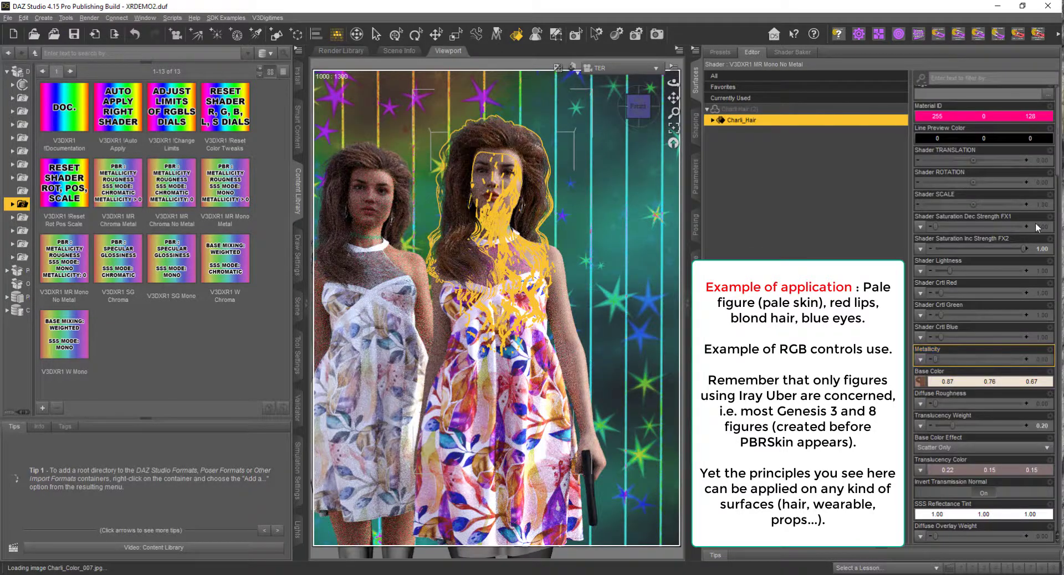
mouse_move(921, 384)
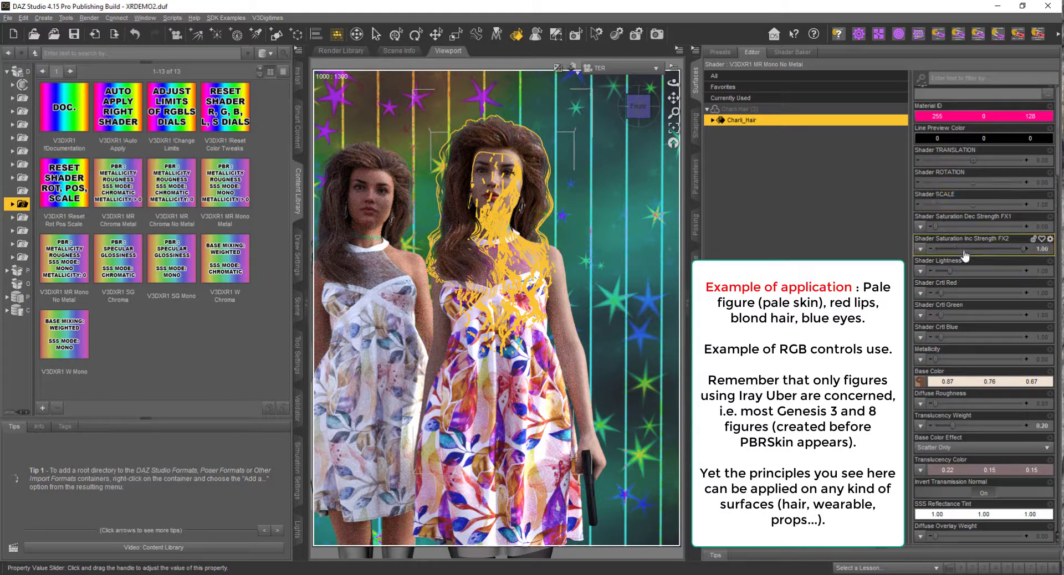
drag(973, 249, 957, 247)
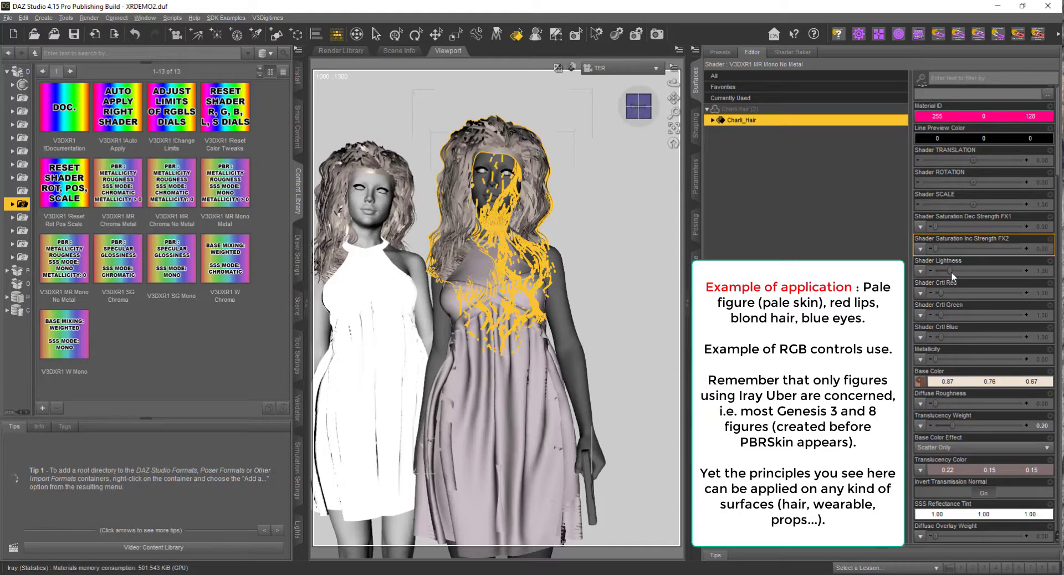
drag(1019, 226, 1050, 227)
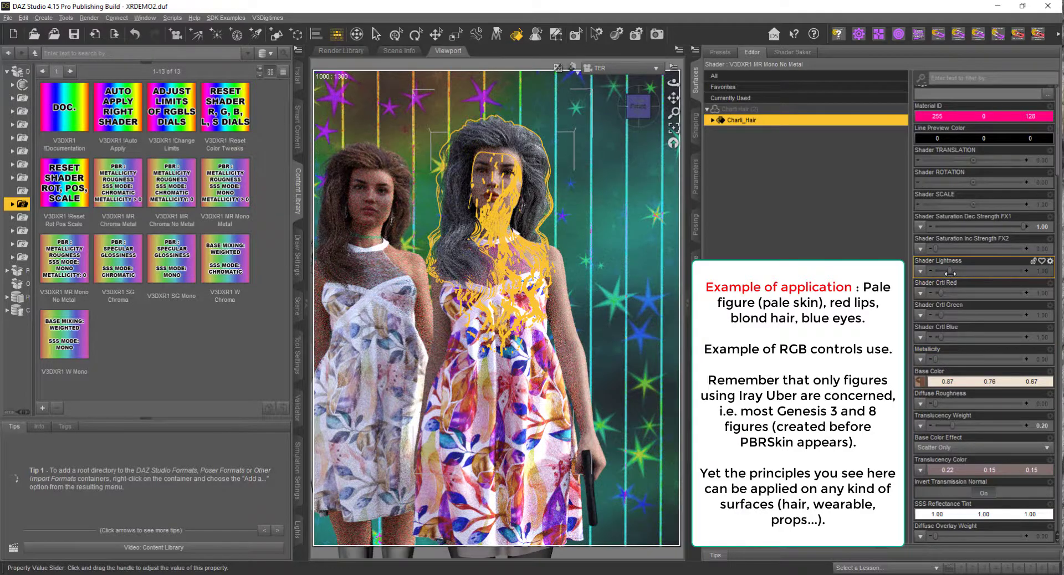
drag(951, 271, 984, 271)
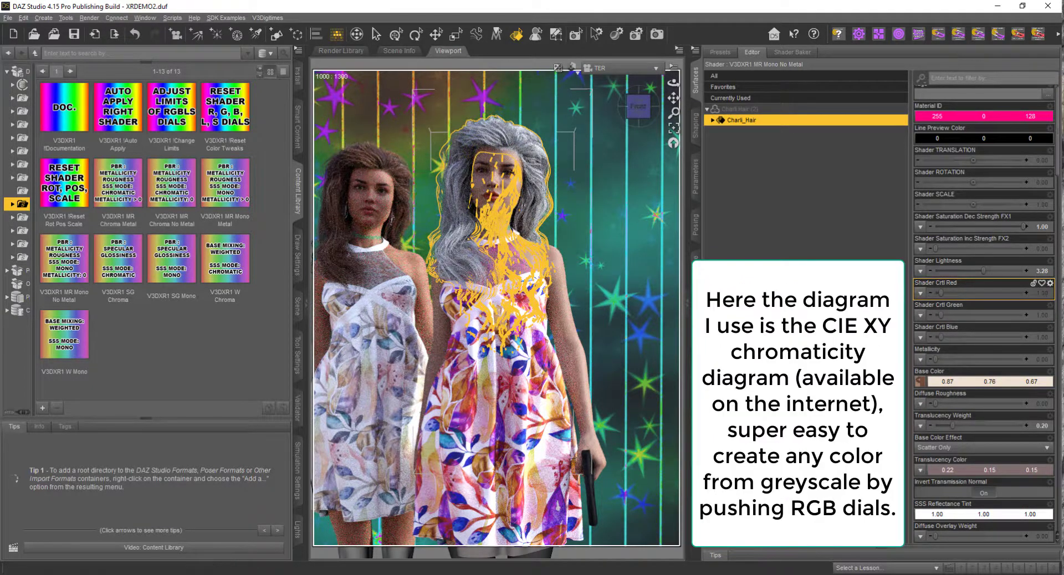
Step: Colour the Charli_Hair surface blond with Shader Crtl Red at 2.64 and Shader Crtl Green at 1.70
click(943, 294)
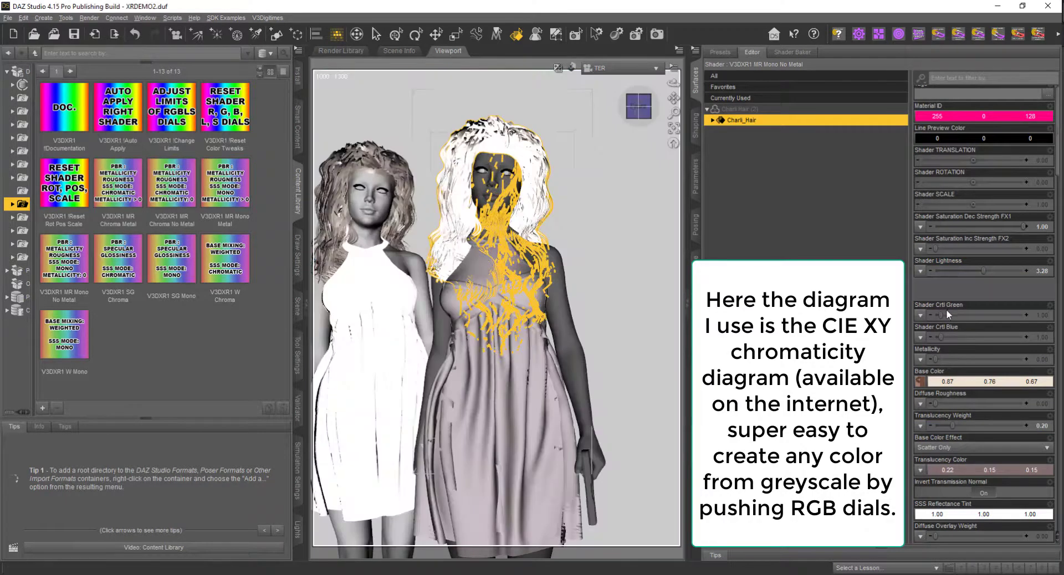
drag(941, 315, 951, 313)
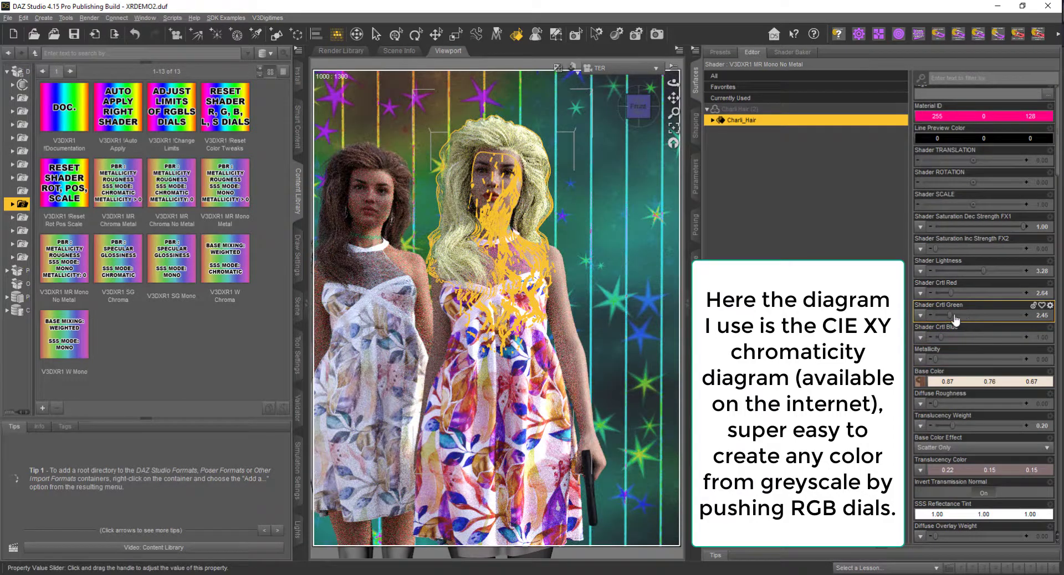
click(931, 321)
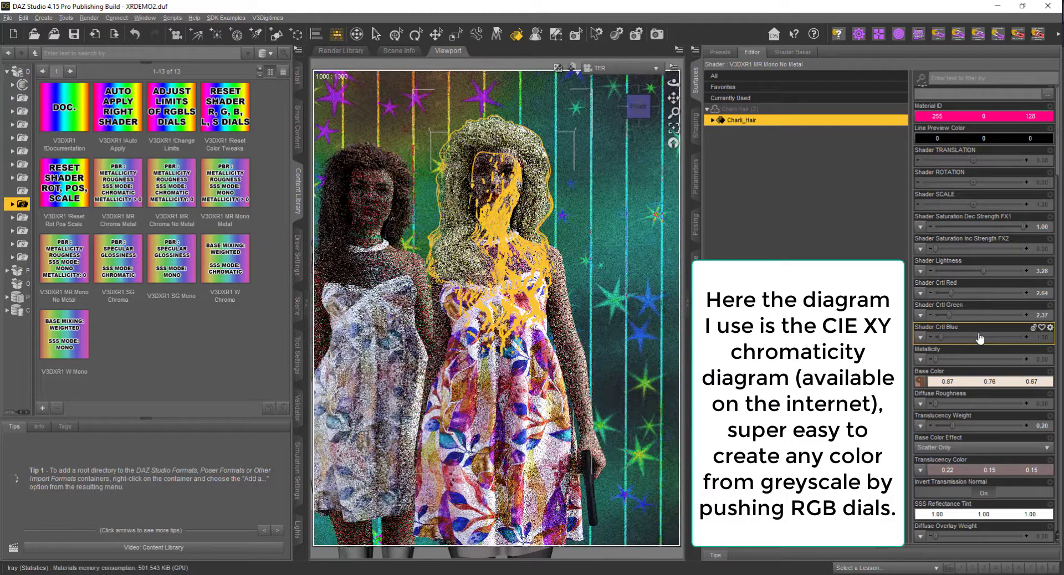
click(933, 319)
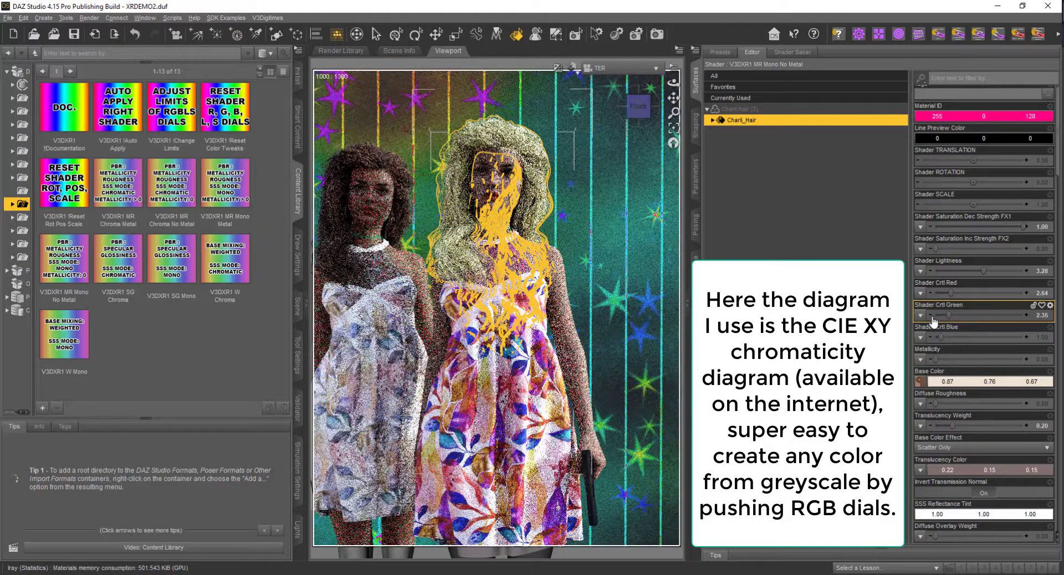
click(934, 320)
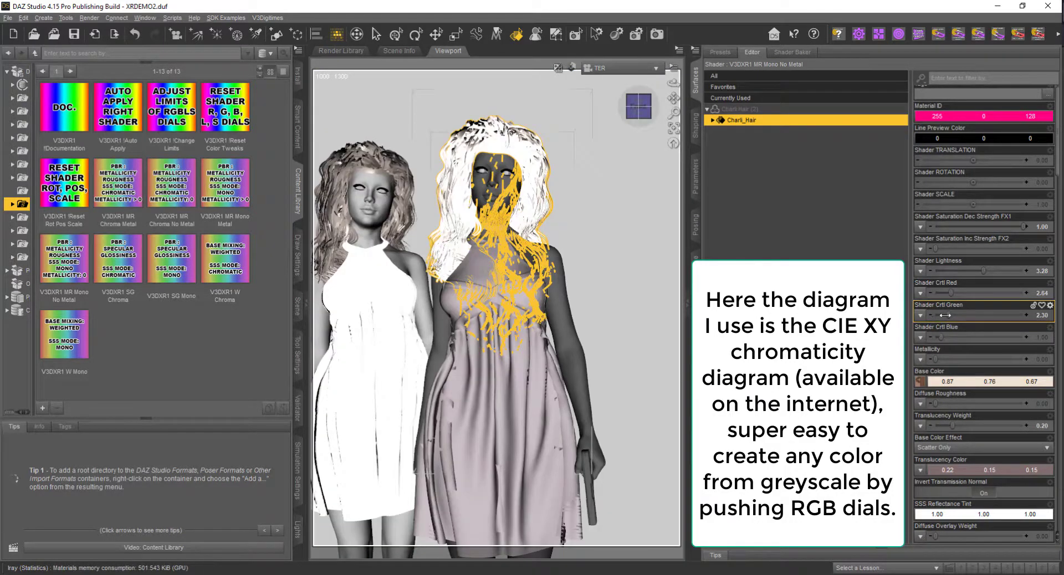
drag(946, 315, 945, 316)
click(802, 421)
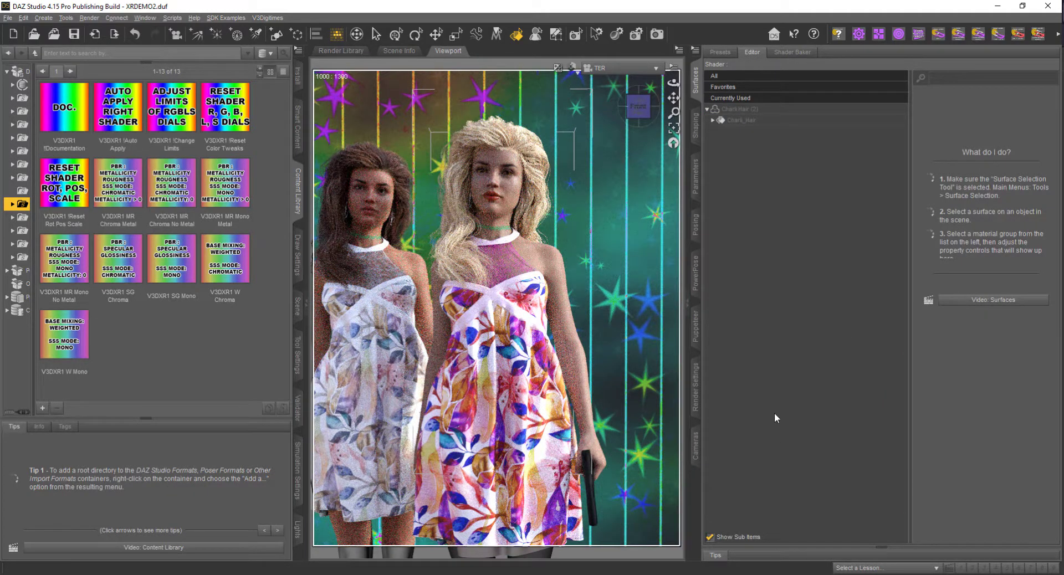
click(743, 121)
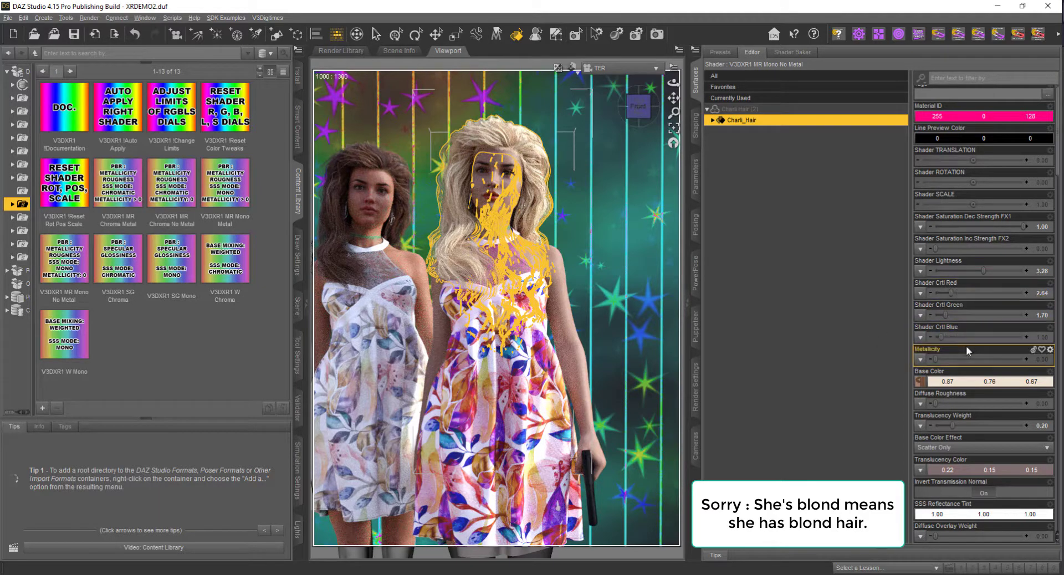
Step: Select the Irises surface of Charlotte 8 (2) and frame the eyes close up in the Perspective View
click(861, 334)
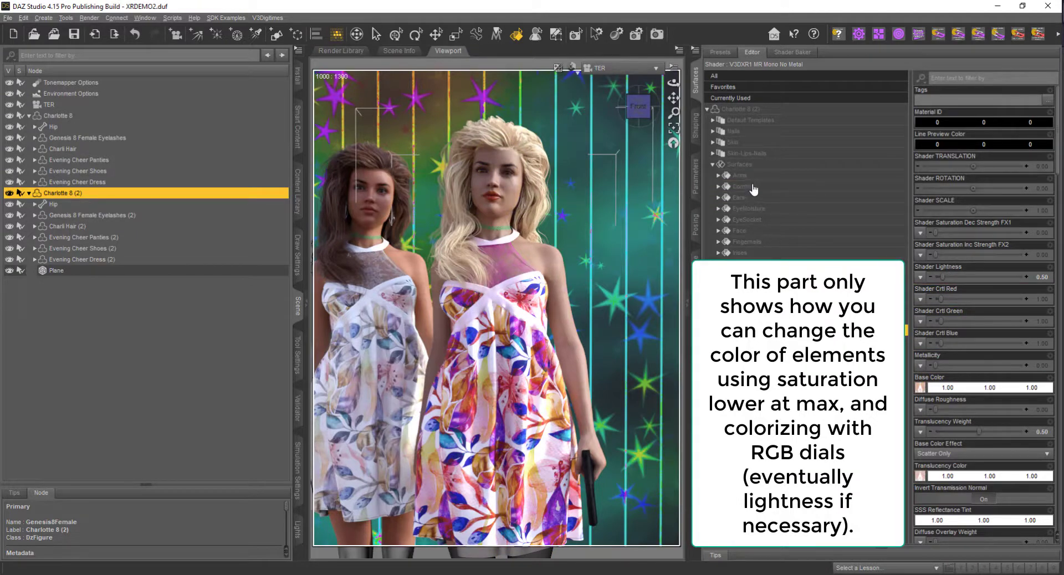
click(760, 255)
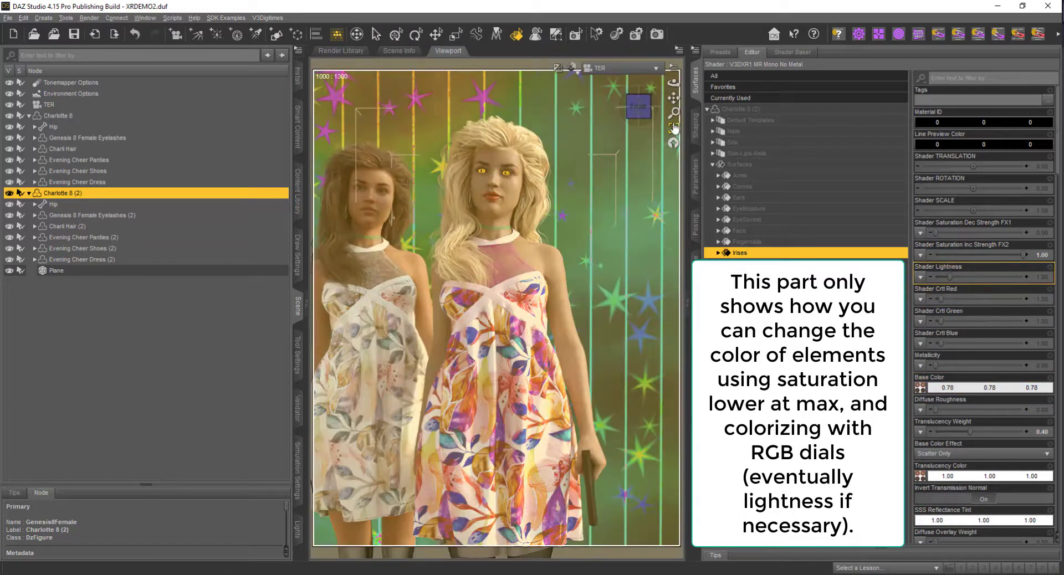
click(633, 69)
click(635, 78)
click(676, 131)
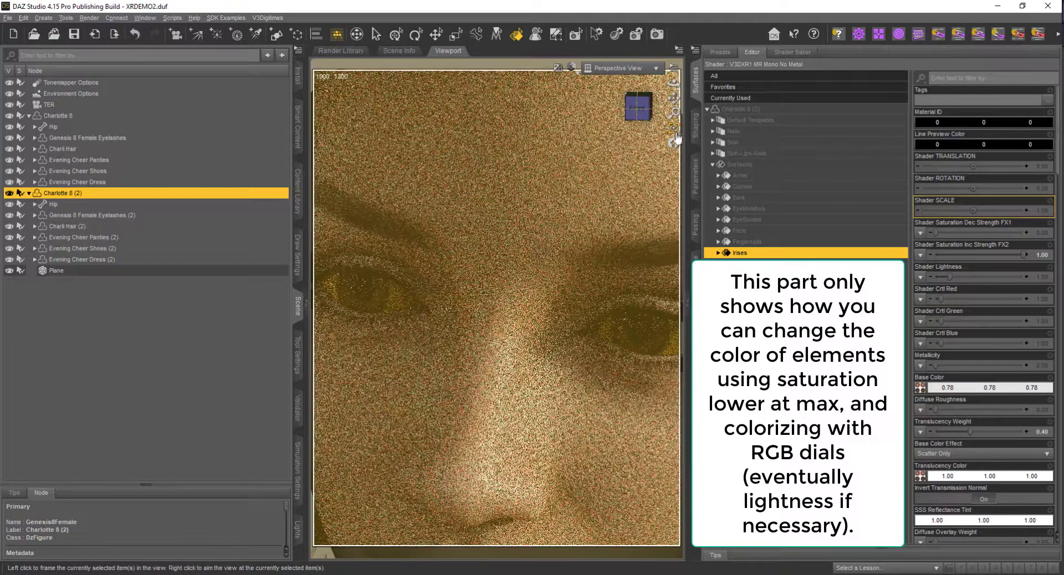
Step: Lower Shader Saturation Inc Strength FX2 to nearly zero on the Sclera surface of Charlotte 8 (2)
click(674, 341)
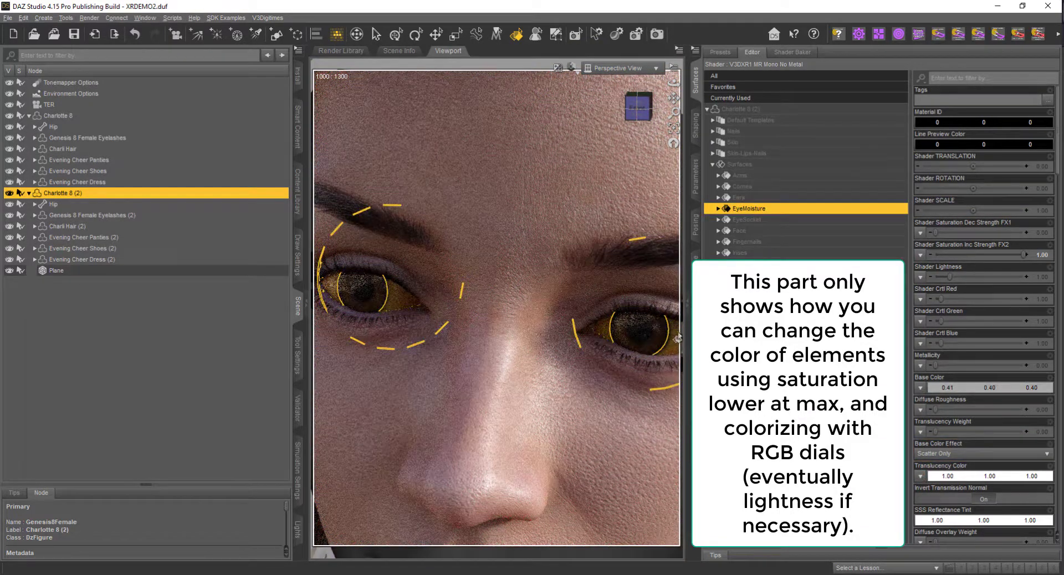
click(744, 308)
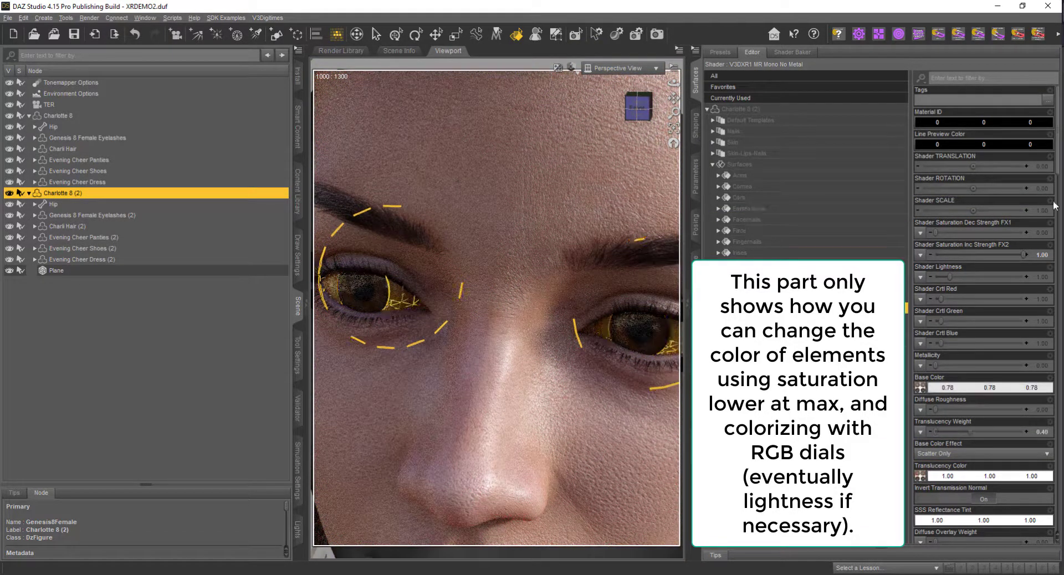
drag(993, 256, 1029, 256)
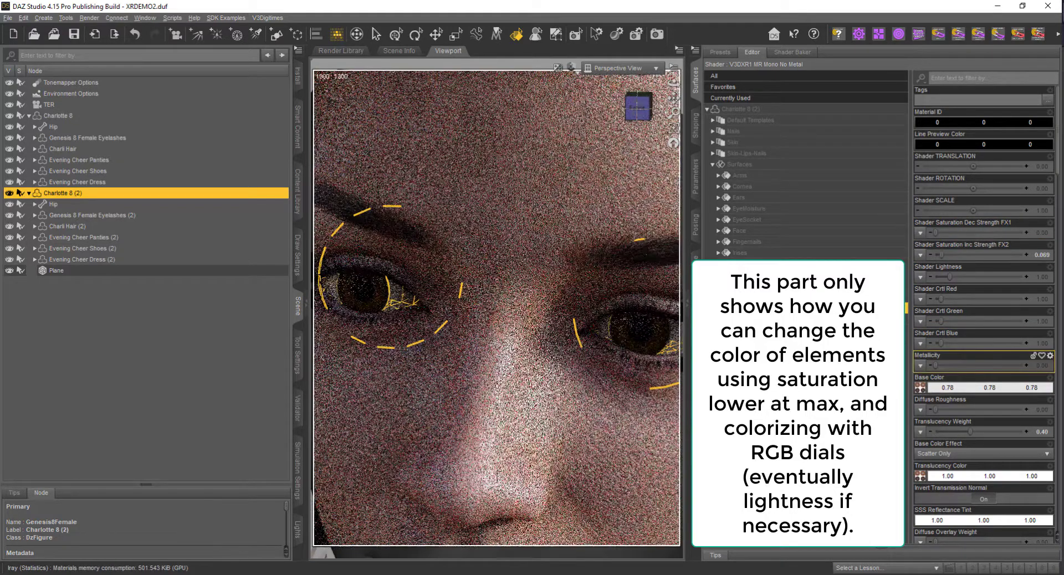
Step: Turn the Irises surface light grey with Saturation Dec Strength FX1 at 1.00, Inc Strength FX2 at 0.088 and Shader Lightness at 2.98
click(638, 334)
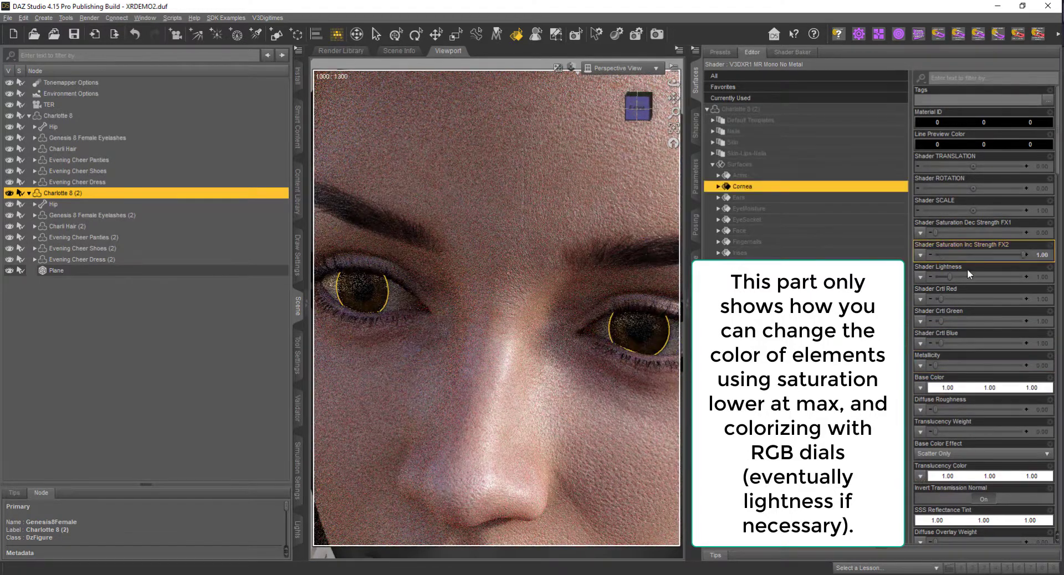
click(764, 254)
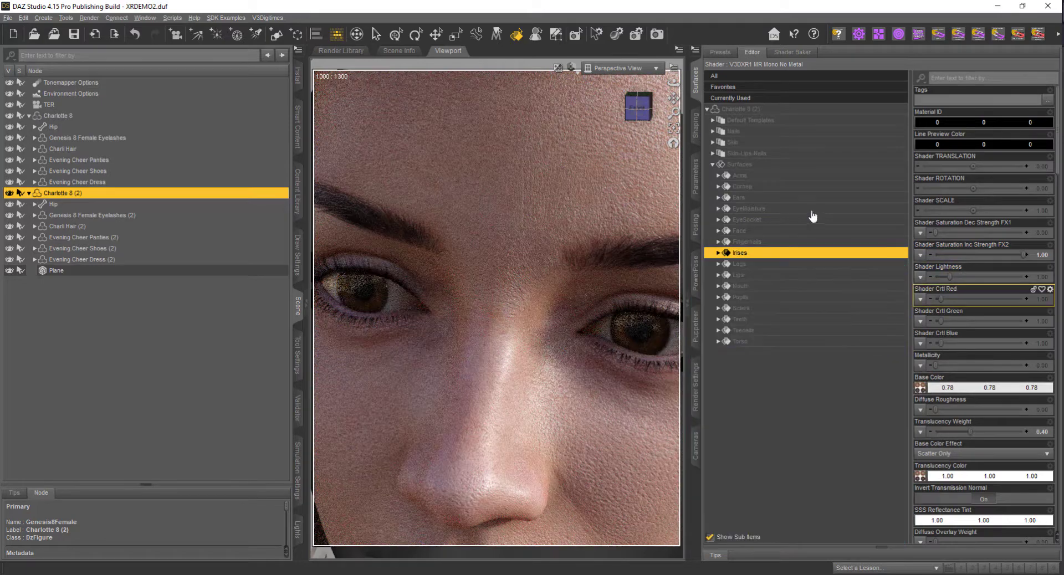
click(644, 322)
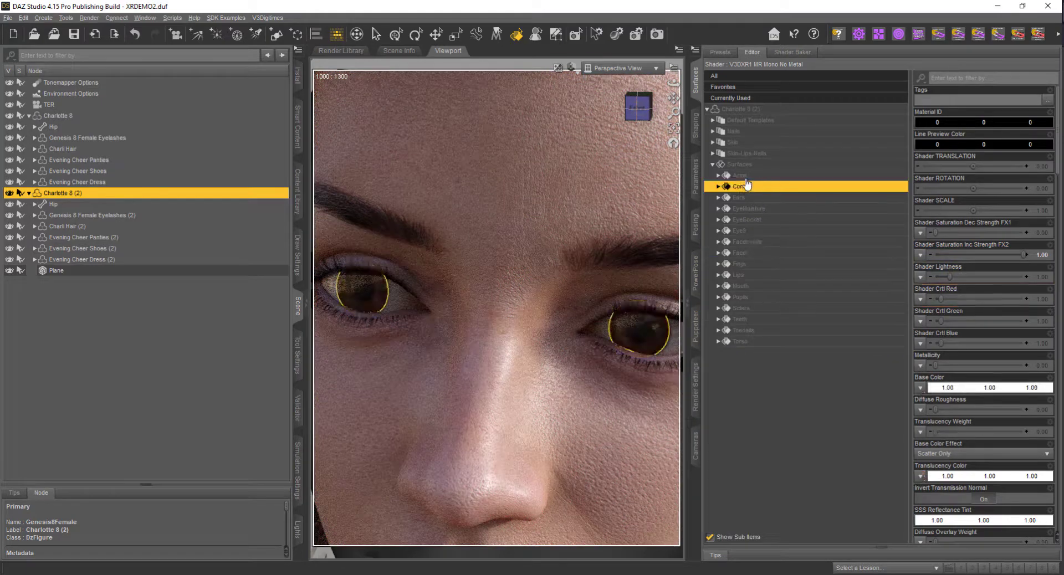
click(763, 255)
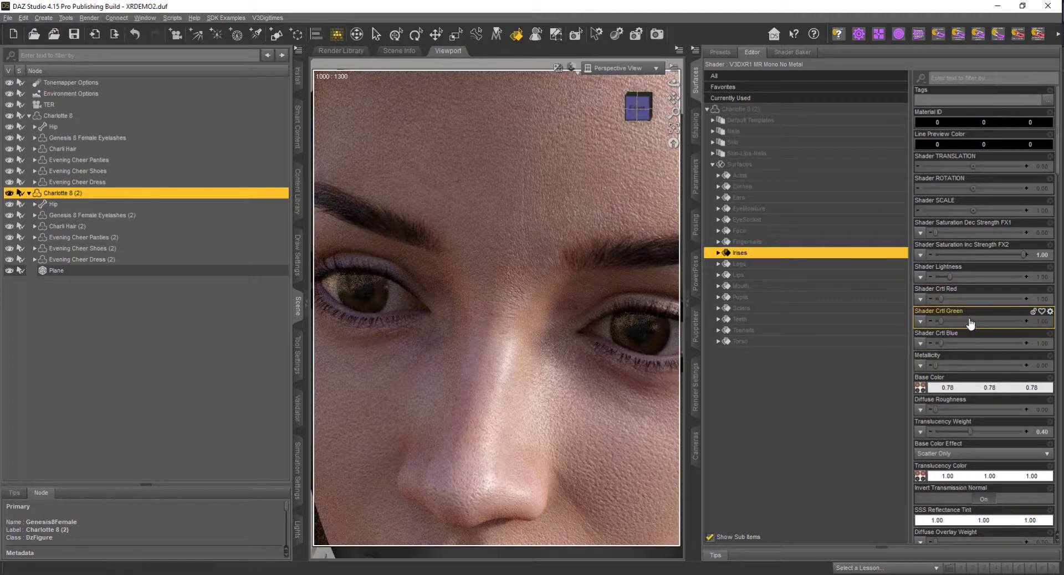
drag(947, 263, 1063, 238)
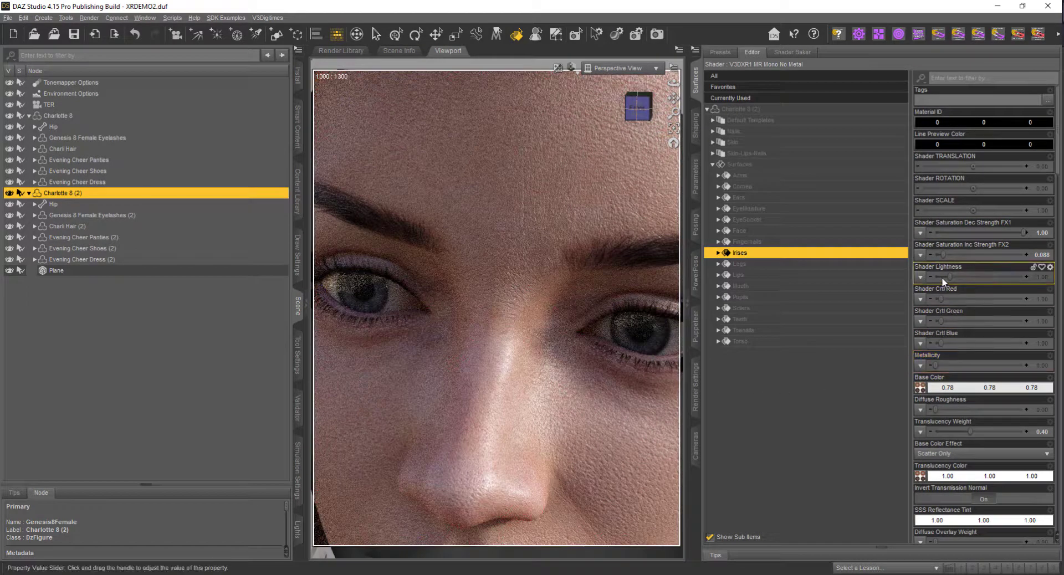
drag(949, 276, 965, 277)
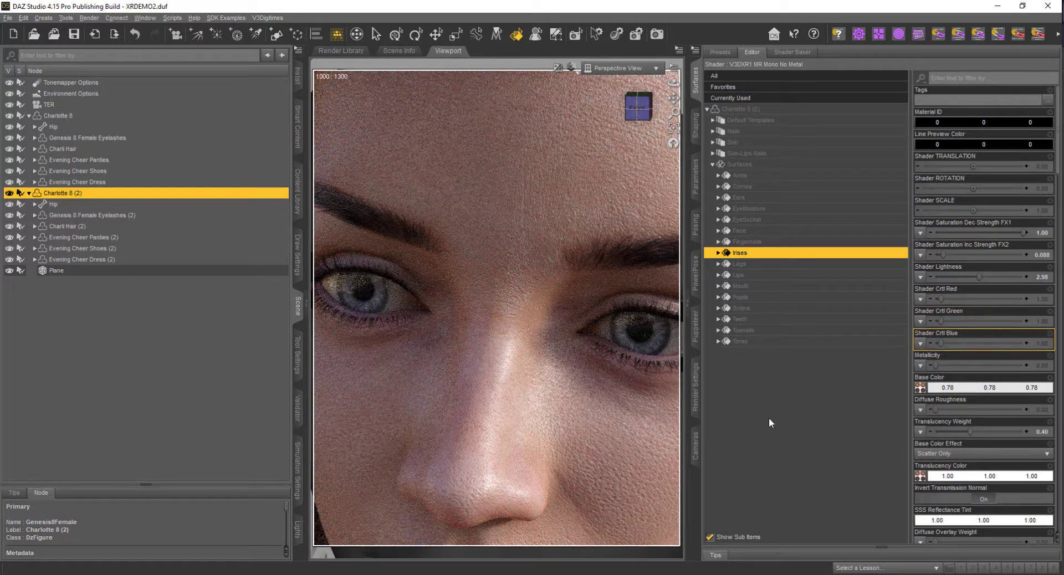
Step: Colour the Irises surface blue with Shader Crtl Green at 1.89 and Shader Crtl Blue at 2.74
scroll(628, 469, down, 5)
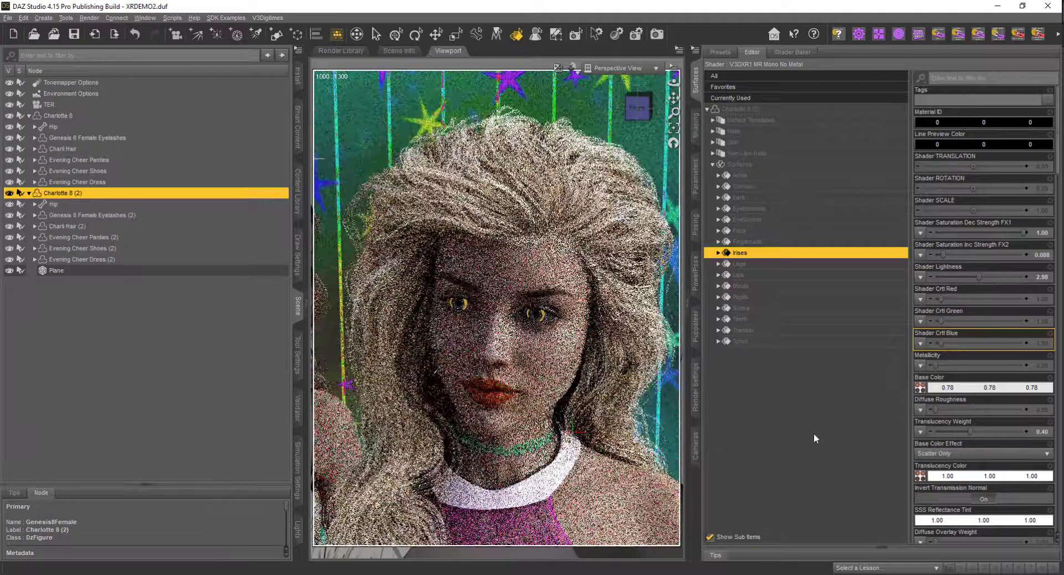
scroll(604, 440, up, 10)
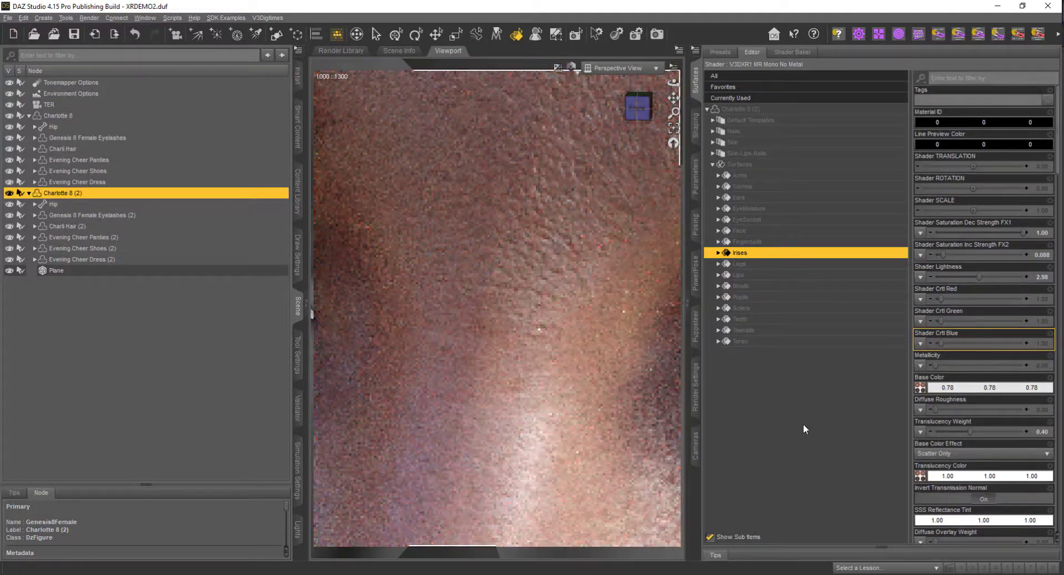
scroll(668, 441, down, 10)
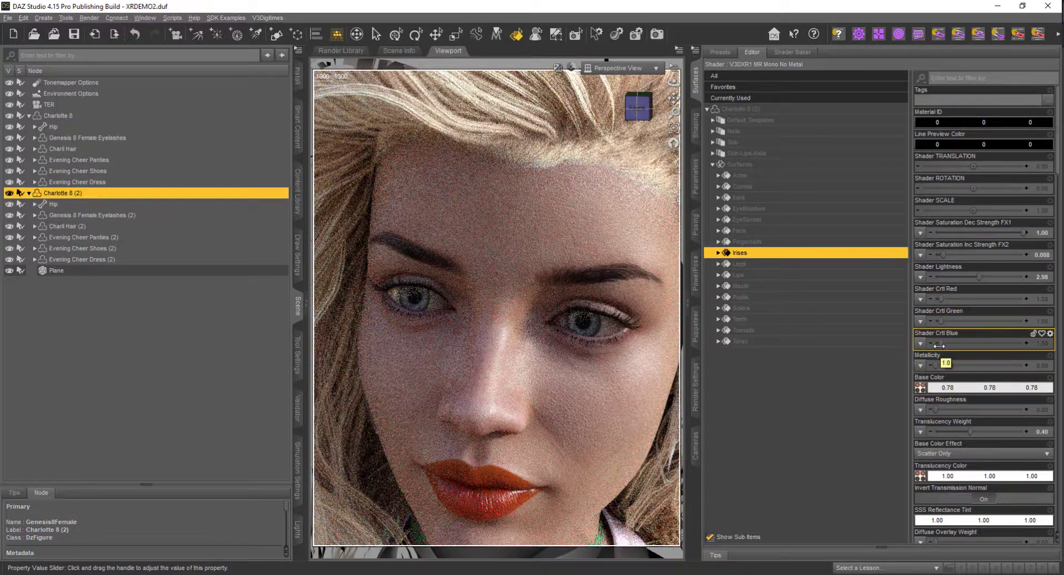
drag(939, 345, 943, 347)
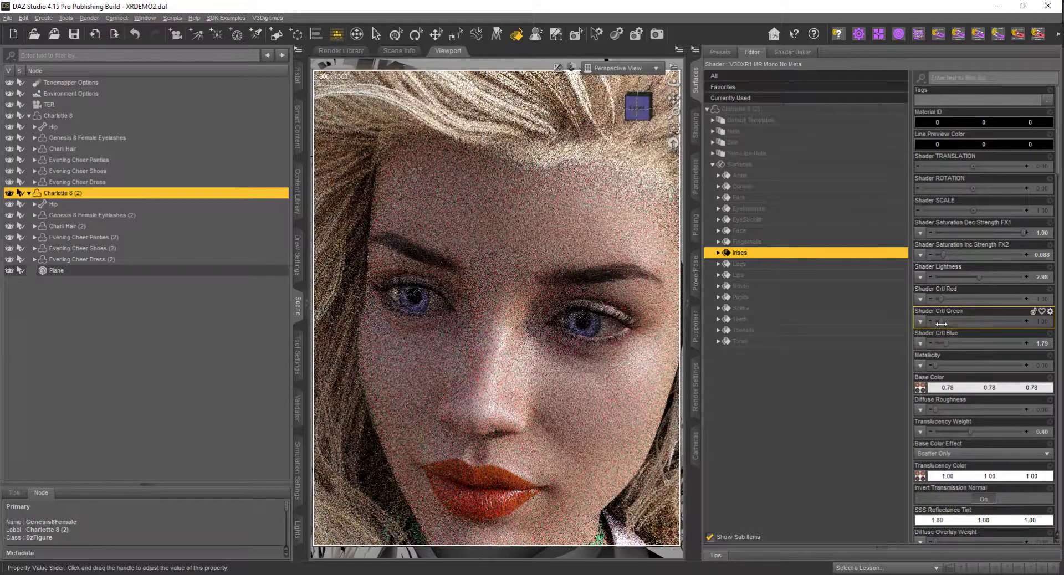
drag(941, 321, 946, 322)
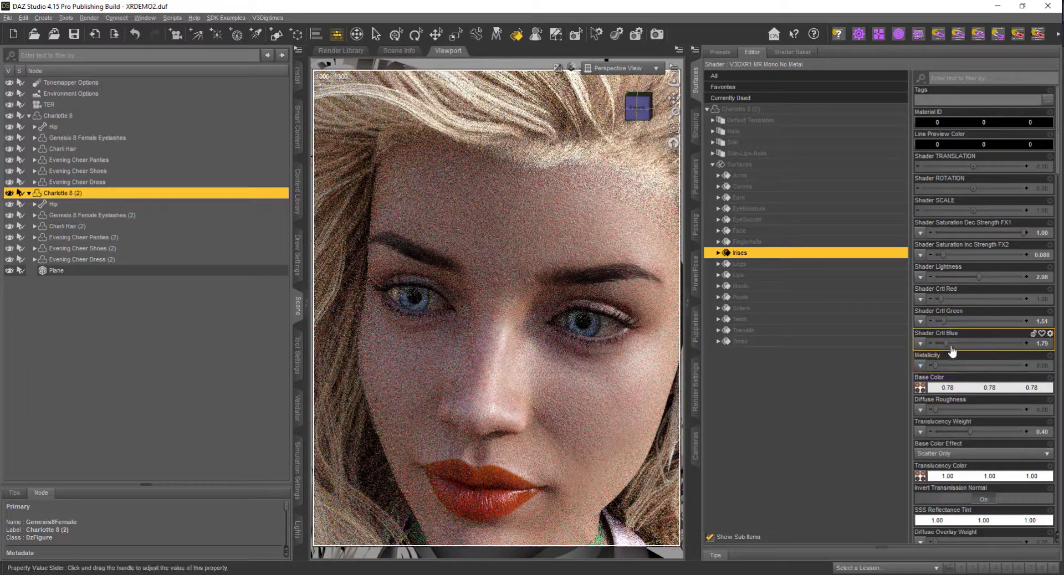
drag(944, 322, 951, 345)
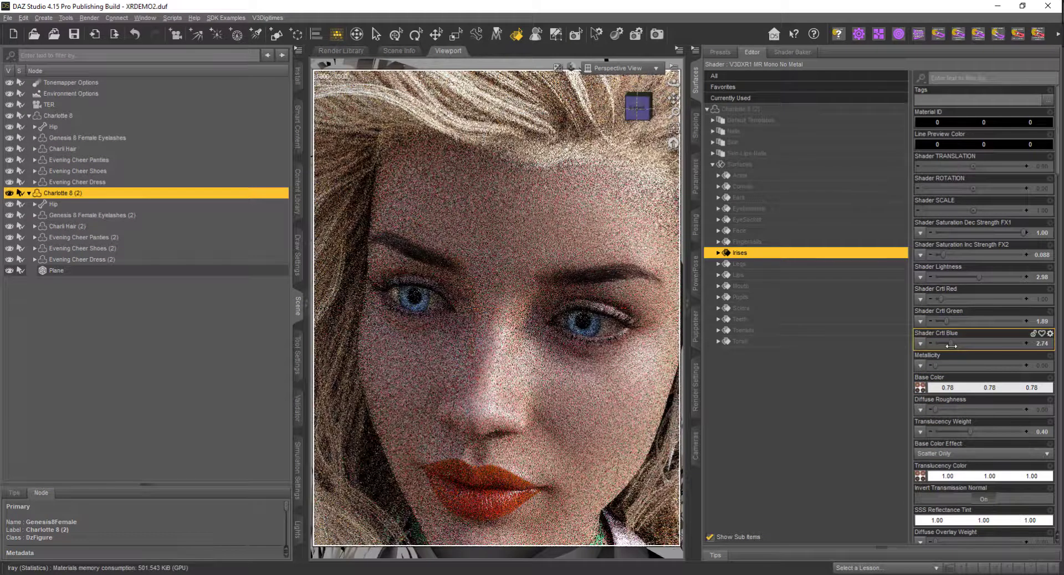
Step: Check both figures from farther away and return the viewport to the TER camera
scroll(512, 491, down, 10)
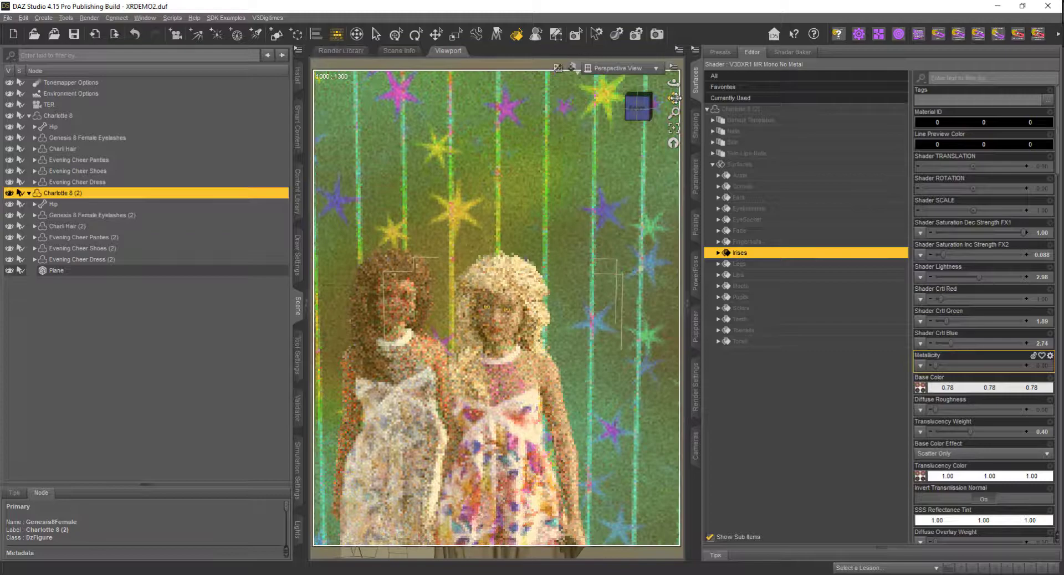
drag(676, 98, 623, 342)
scroll(623, 370, up, 4)
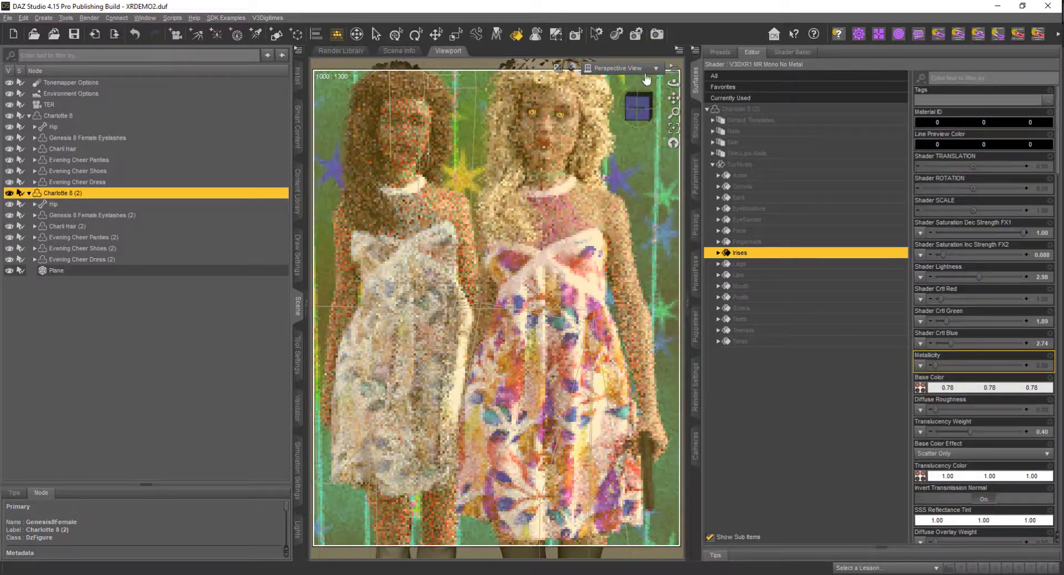
click(656, 68)
click(638, 166)
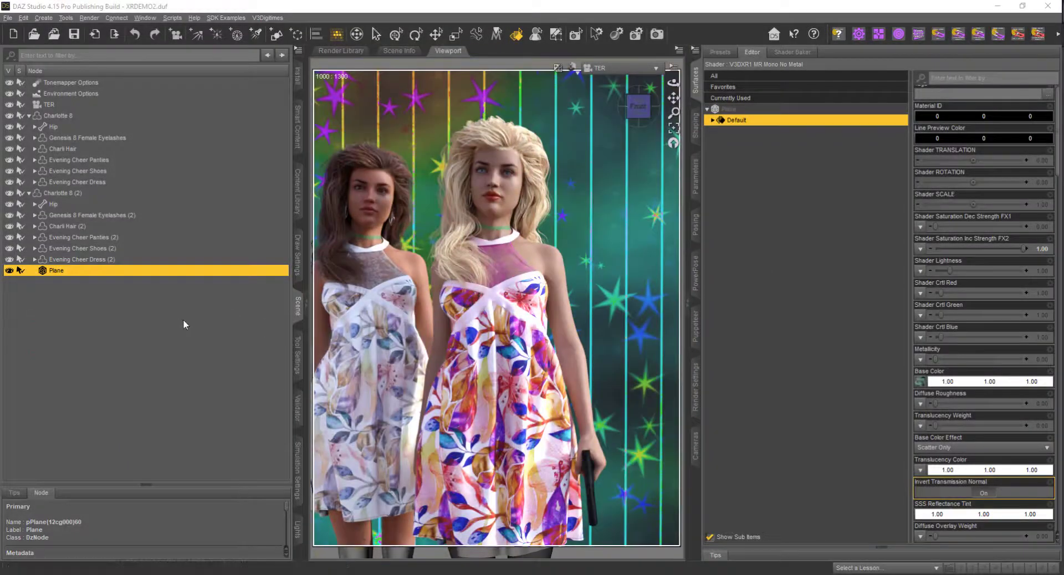
Step: Show the hidden surface properties for the skirt of Evening Cheer Dress (2), and hide them again
click(530, 375)
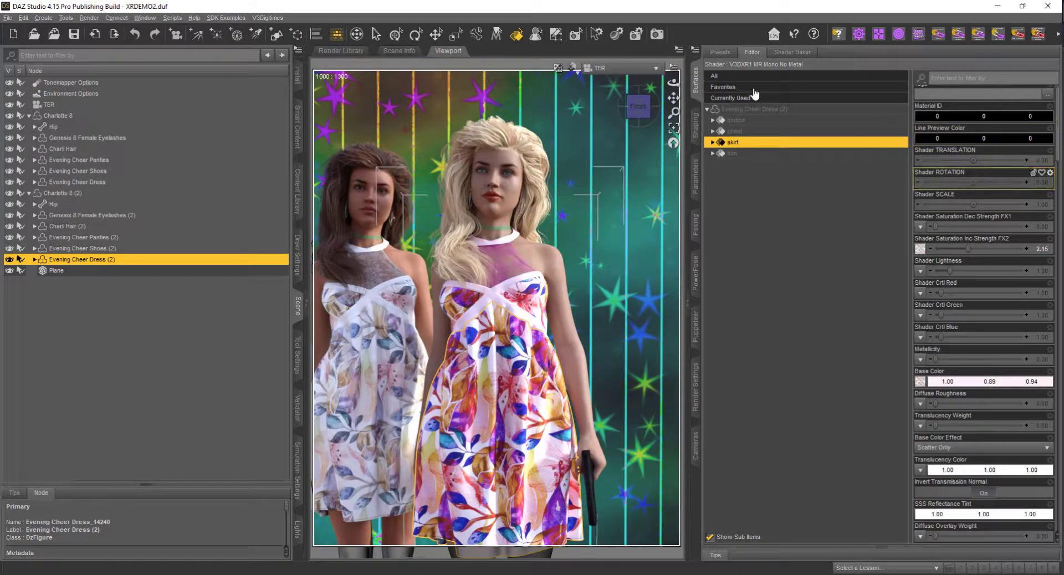
click(696, 53)
mouse_move(798, 60)
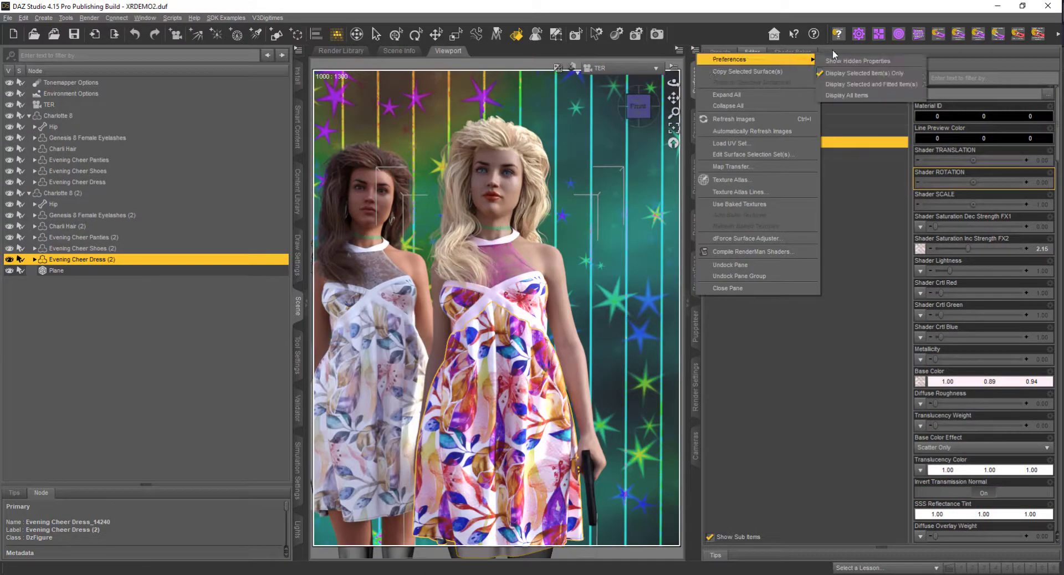
click(856, 61)
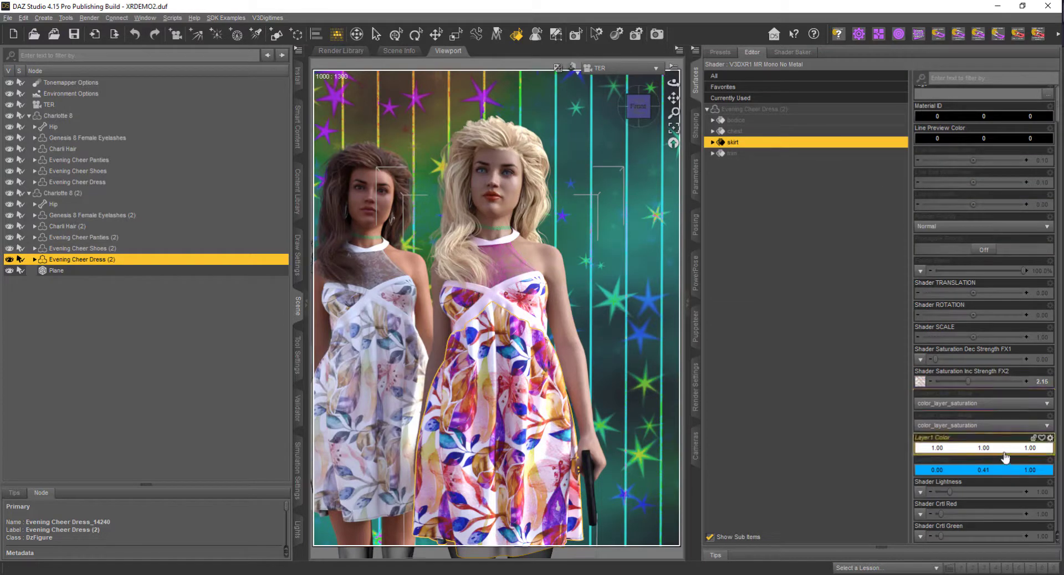
click(696, 50)
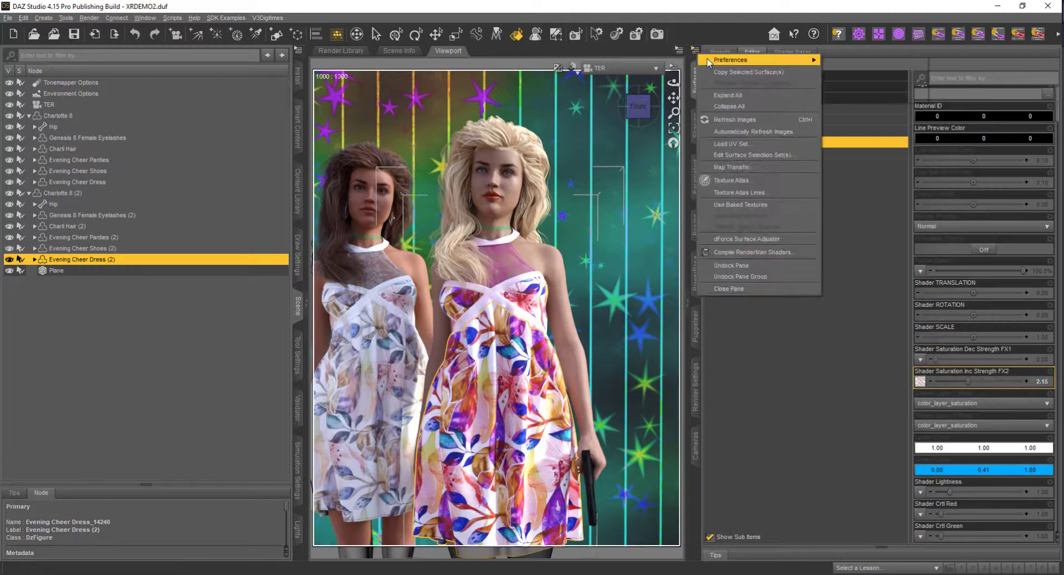
mouse_move(803, 59)
click(868, 61)
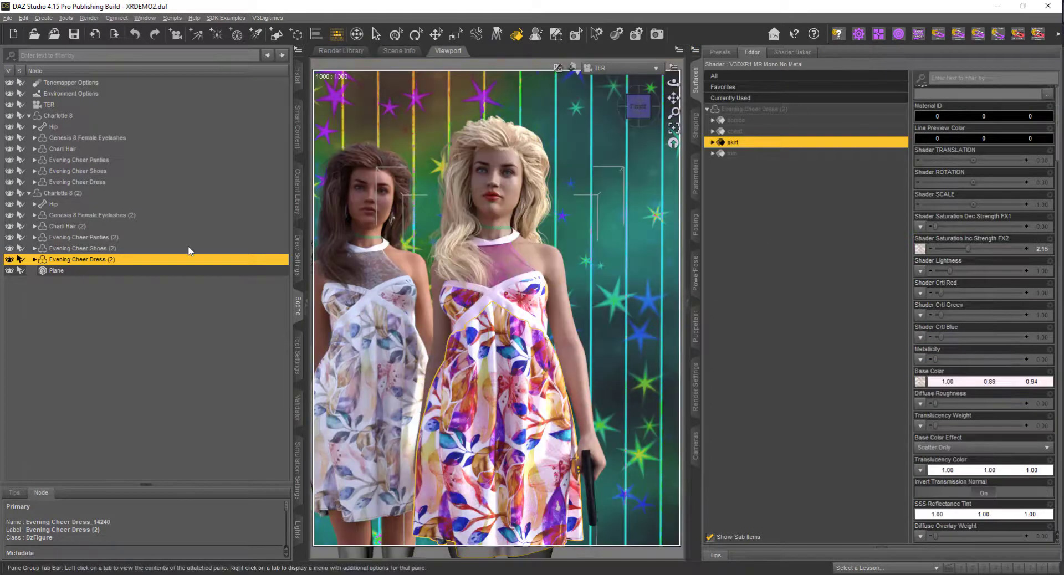
Step: With everything from Charlotte 8 (2) through Plane selected, show the additional effect controls on the skirt surface using the V3DXR1 Change Limits script
click(77, 194)
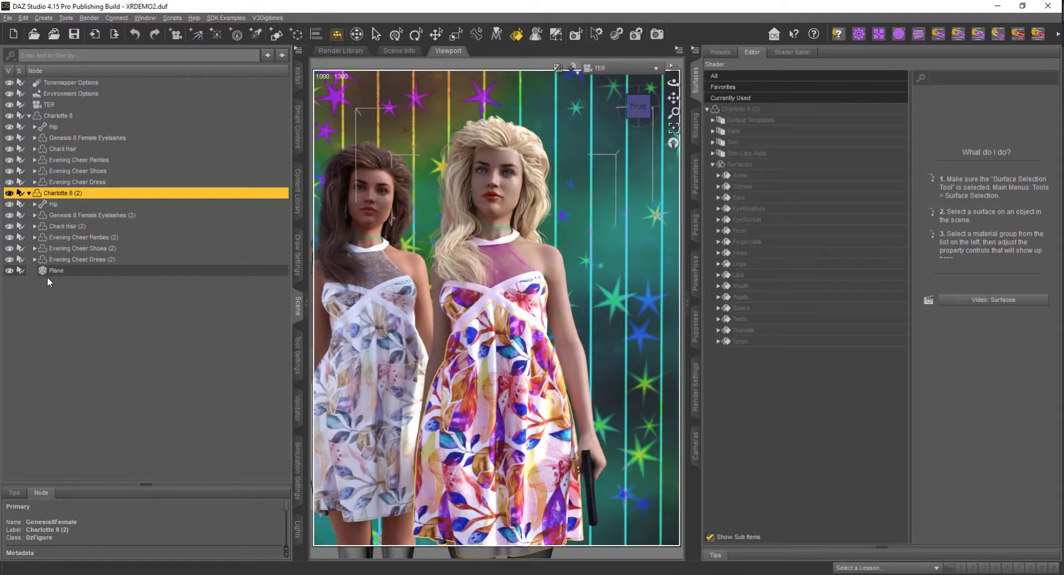
shift+click(53, 270)
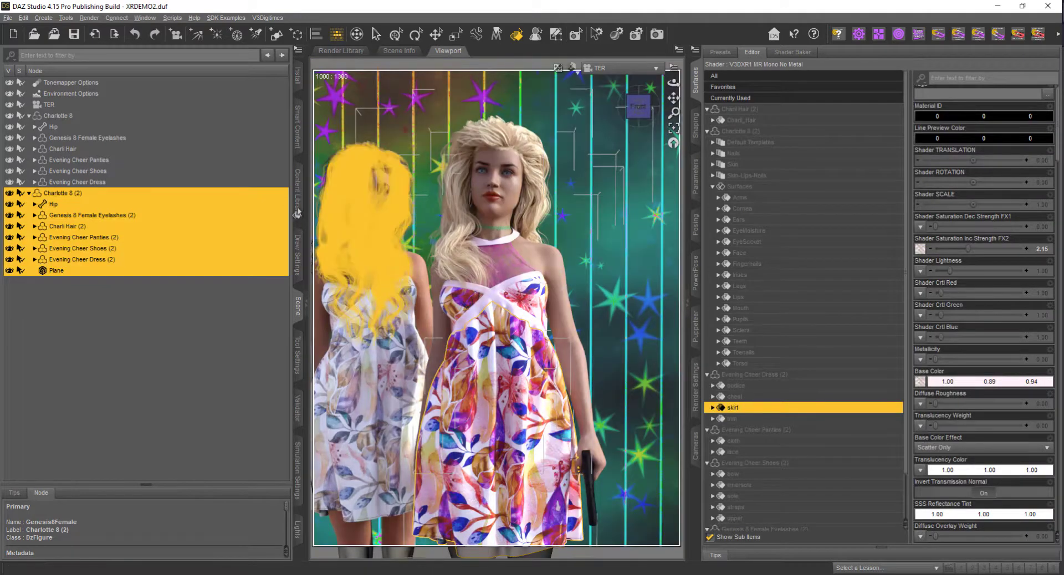
click(298, 194)
double_click(173, 105)
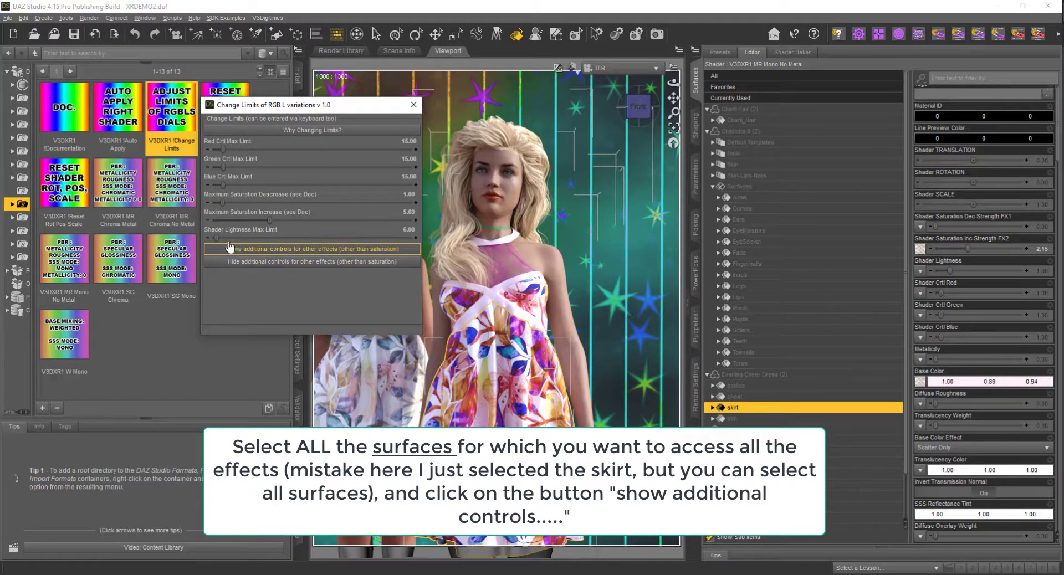
click(274, 250)
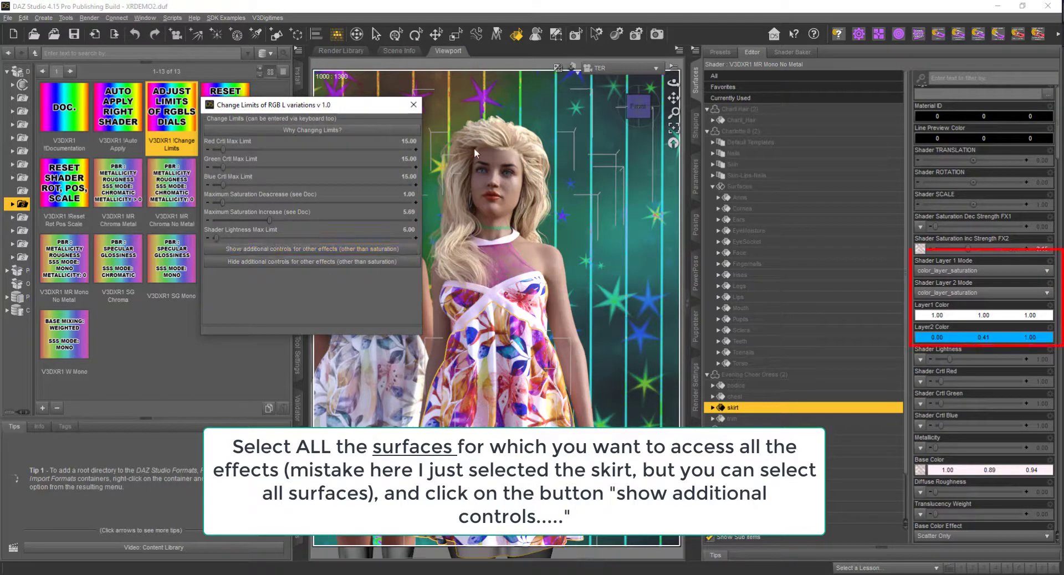
click(414, 106)
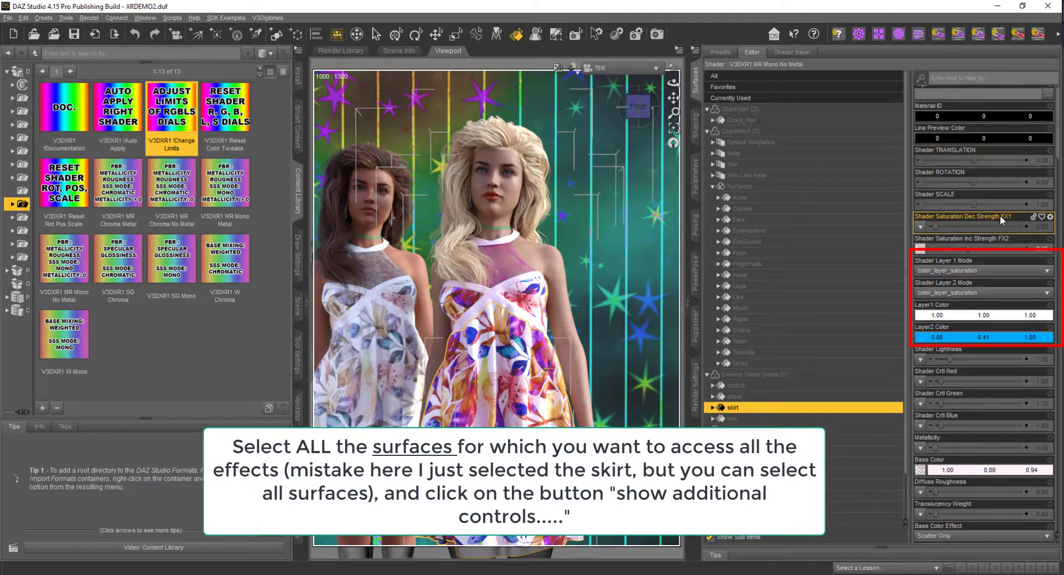
Step: Examine the blending modes available for Shader Layer 1 Mode and Shader Layer 2 Mode on the skirt
click(1004, 272)
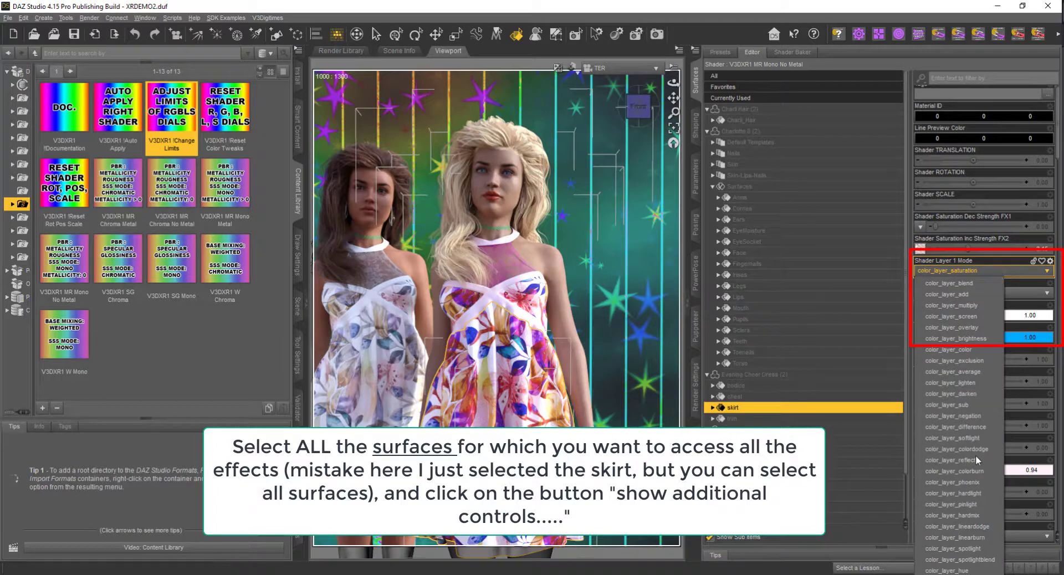
click(907, 237)
click(998, 297)
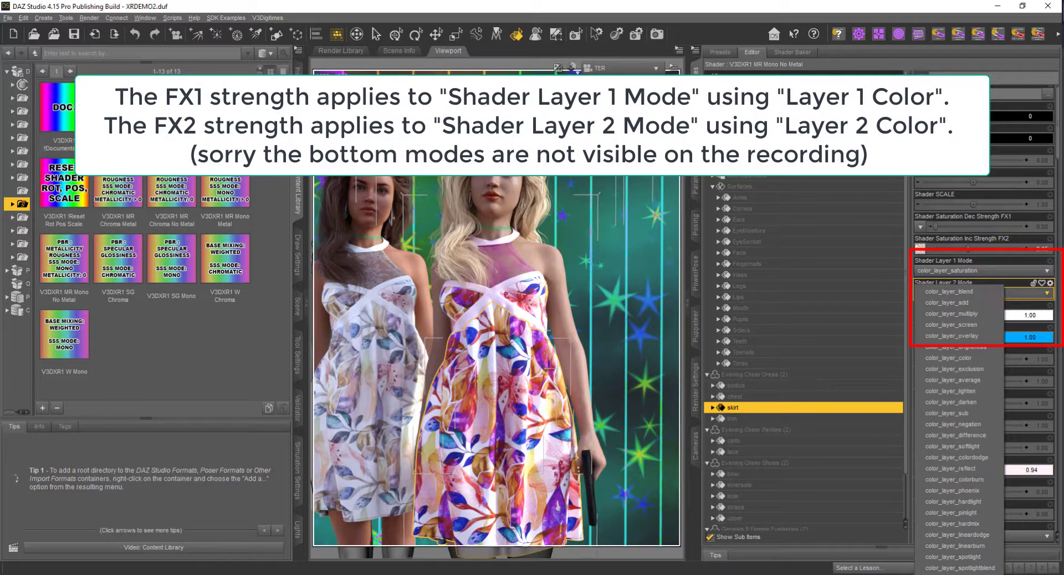
click(1030, 264)
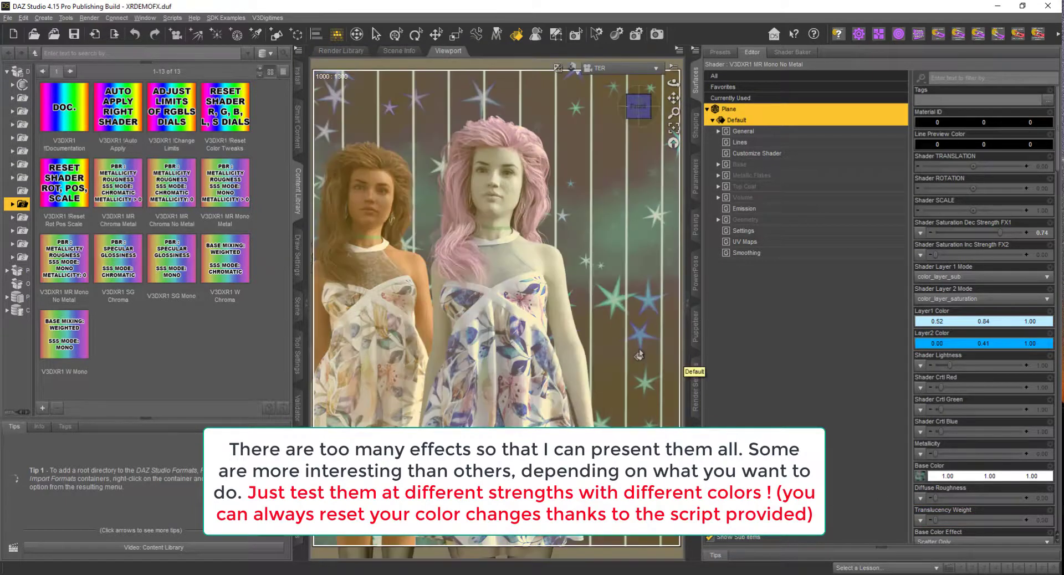
Step: Test Shader Saturation Dec Strength FX1 on the backplane at 1, and bring it back down to about 0.91
click(1041, 236)
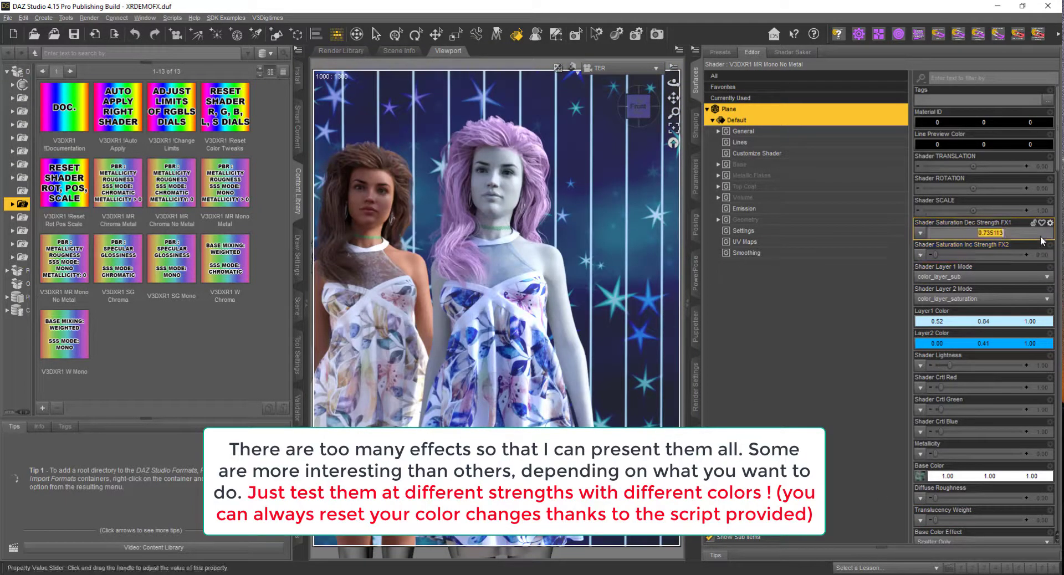
text(1)
key(Return)
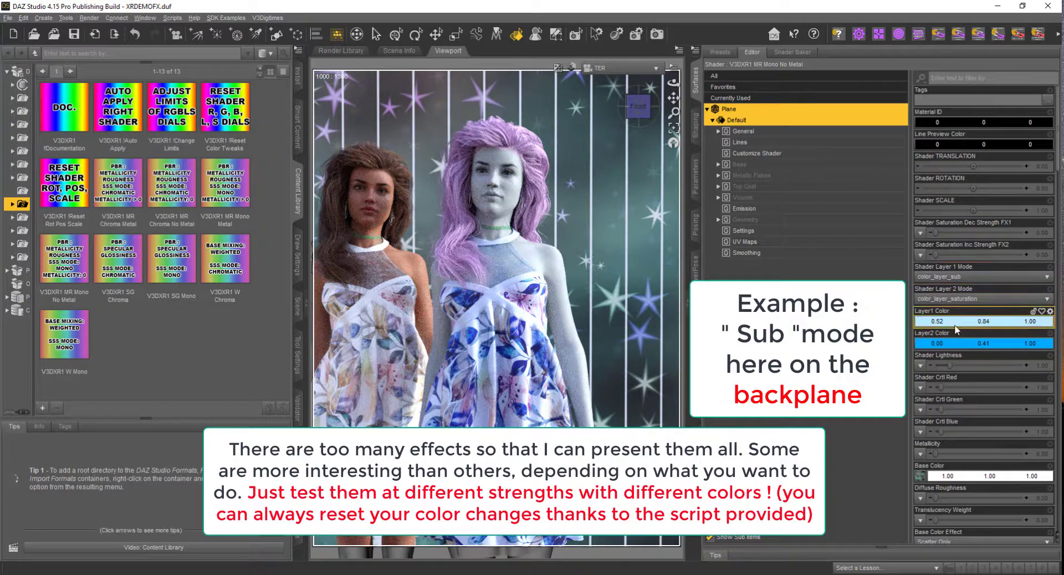
drag(971, 234, 1011, 232)
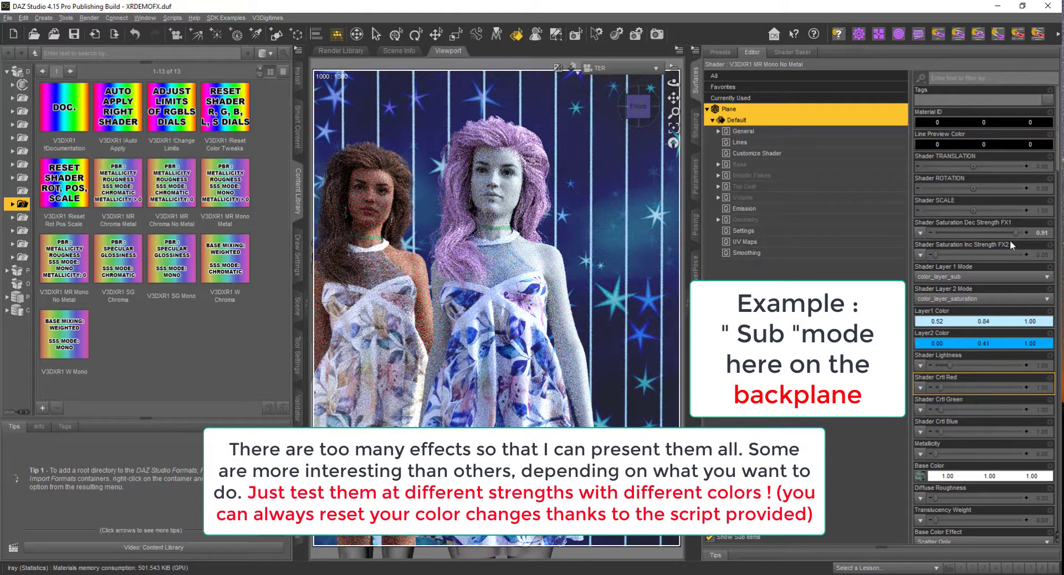
drag(987, 233, 1012, 233)
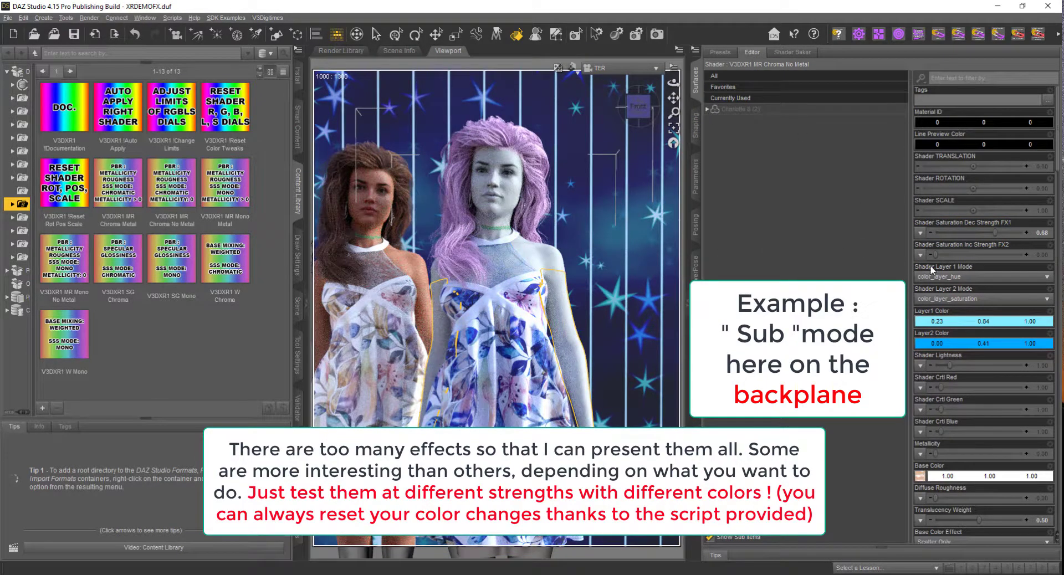
Step: Select the Skin-Lips-Nails surfaces of Charlotte 8 (2) and vary Shader Saturation Dec Strength FX1 from 0 up to 0.79
click(943, 277)
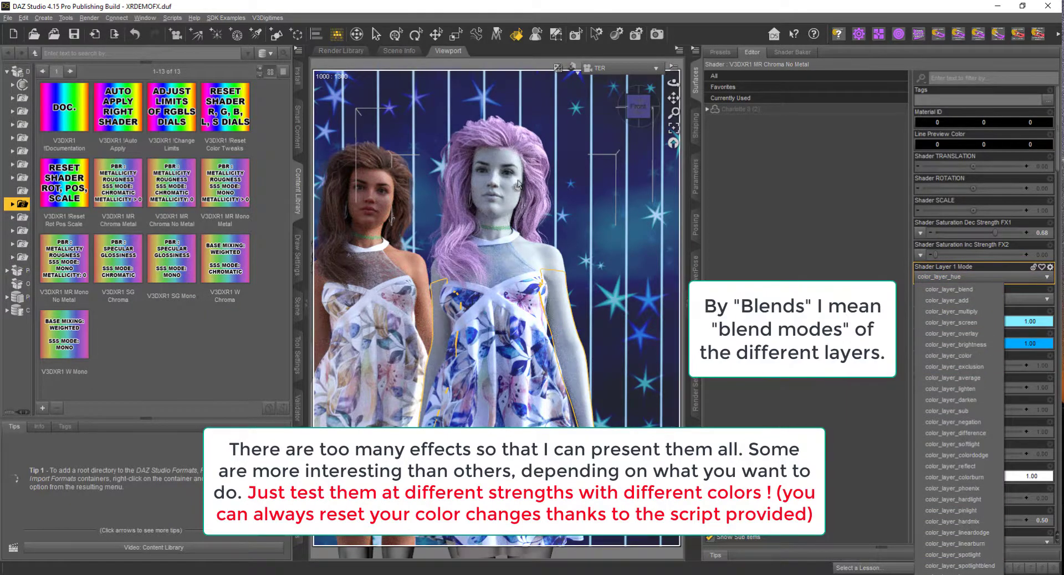
click(494, 184)
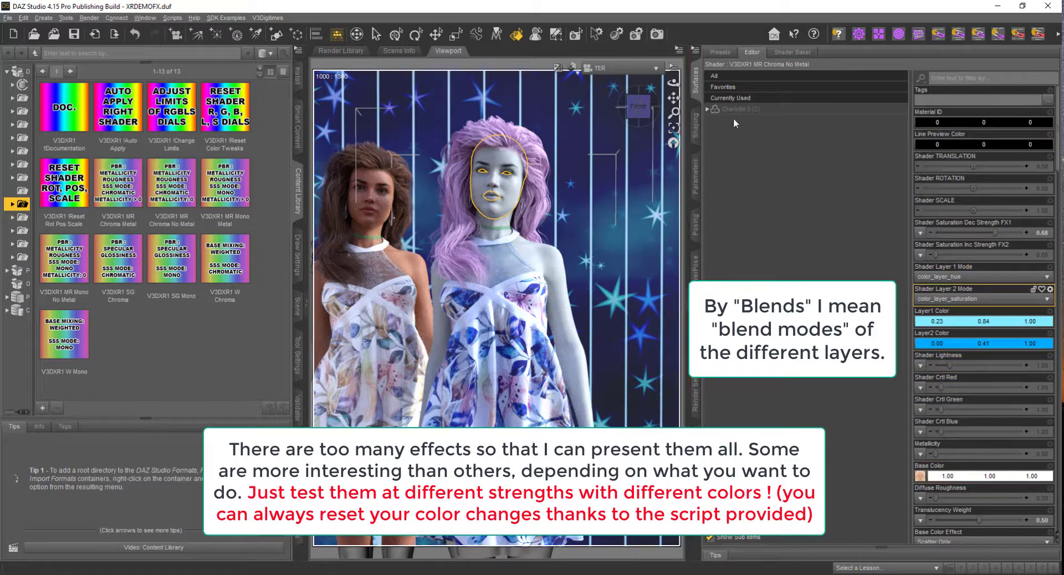
click(708, 109)
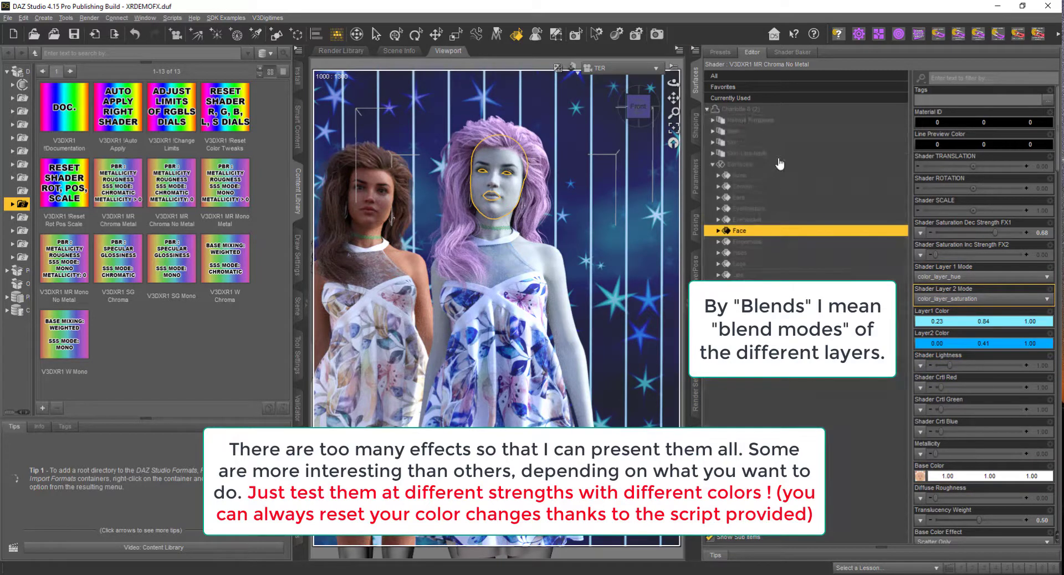
click(757, 153)
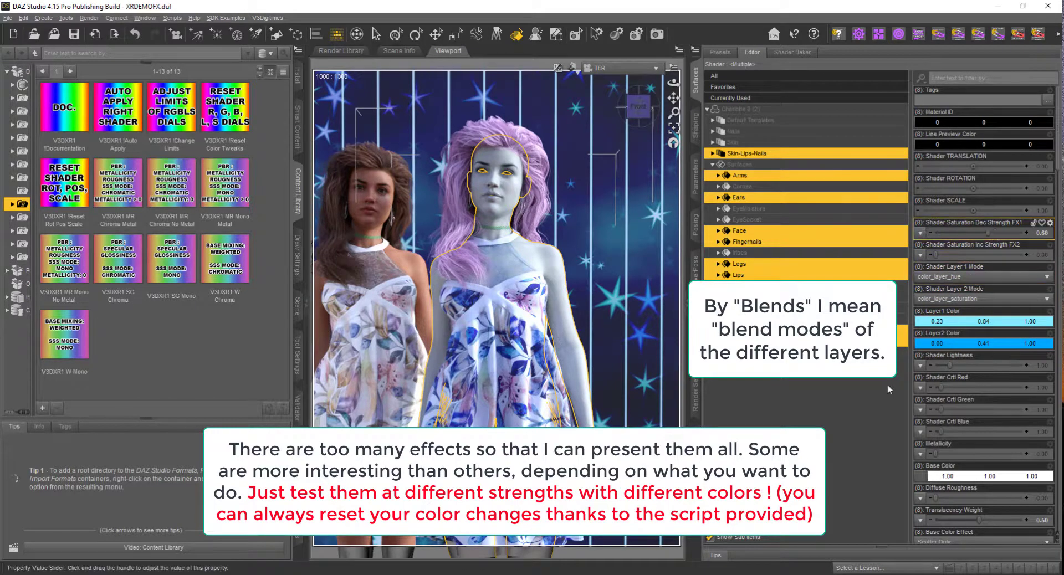
drag(988, 233, 935, 233)
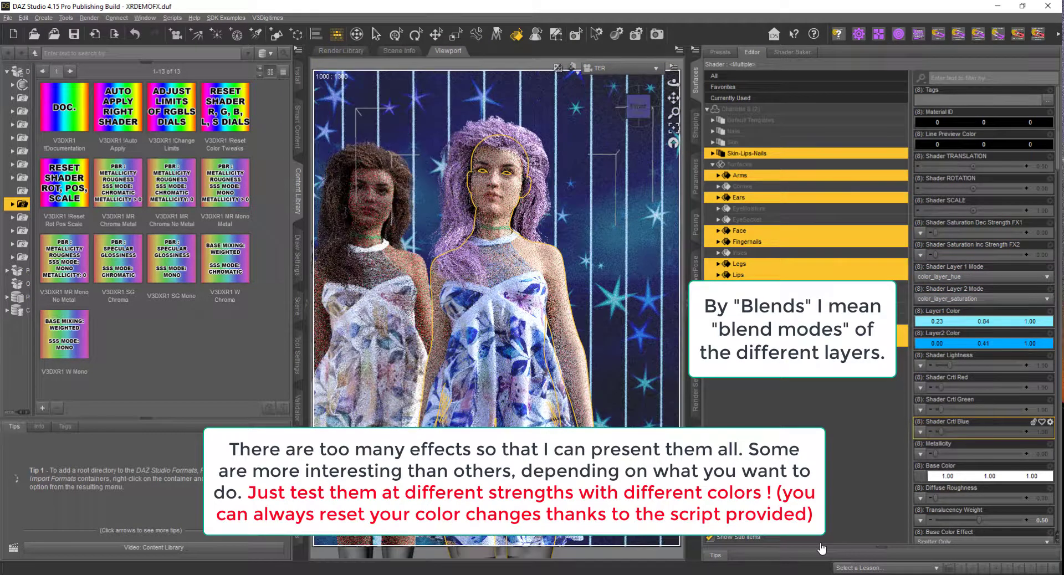
drag(936, 233, 1008, 233)
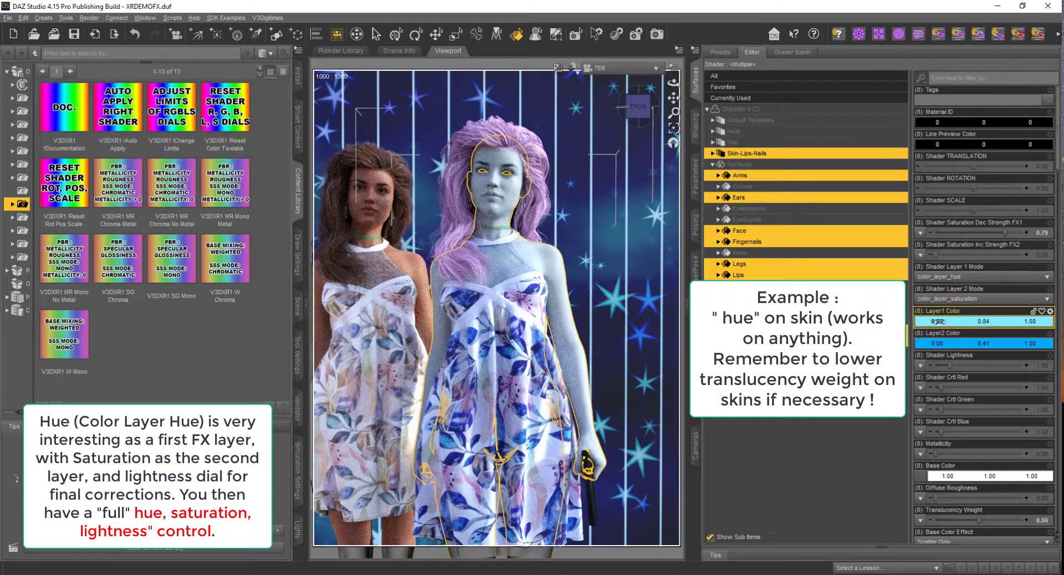
Step: Try a yellow Layer1 Color (0.92, 1.00, 0.26) on the Skin-Lips-Nails surfaces, followed by a lavender one
click(956, 323)
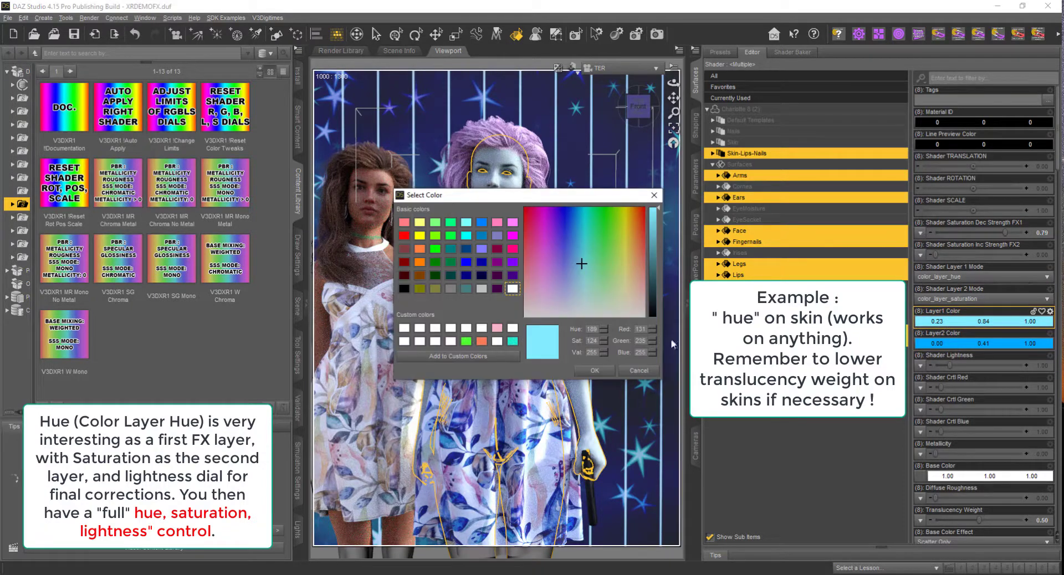
click(624, 269)
click(594, 370)
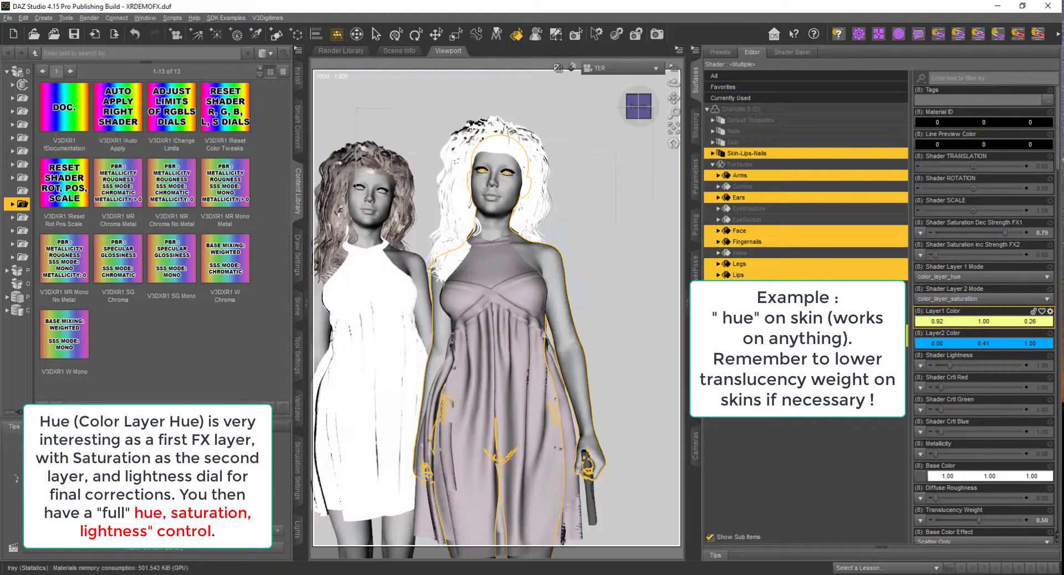
click(963, 322)
click(550, 296)
click(592, 370)
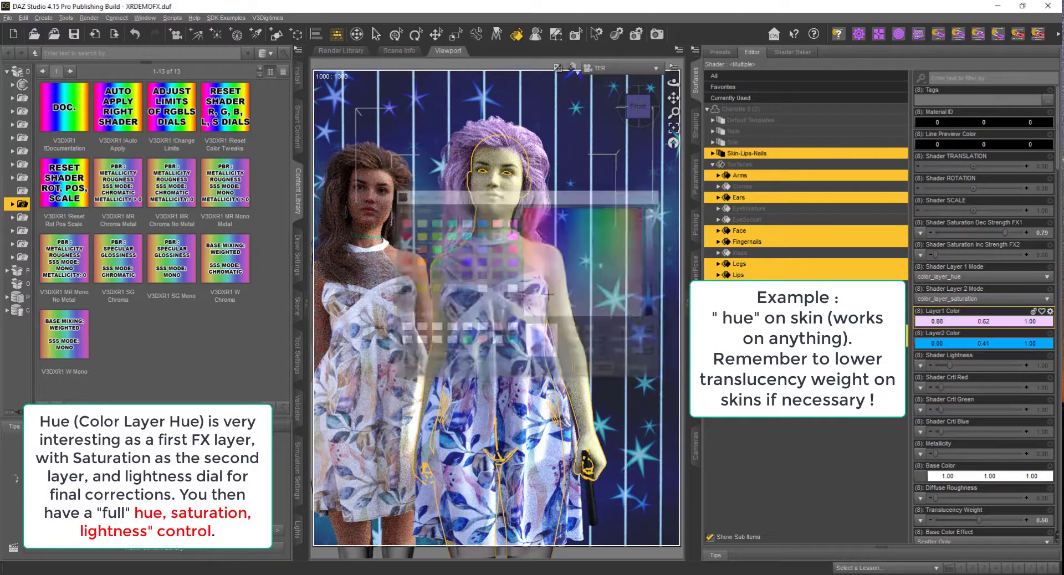
Step: Test a pale pink Layer1 Color (1.00, 0.84, 0.99) on the skin, and replace it with saturated magenta (1.00, 0.043, 1.00)
click(964, 322)
click(543, 308)
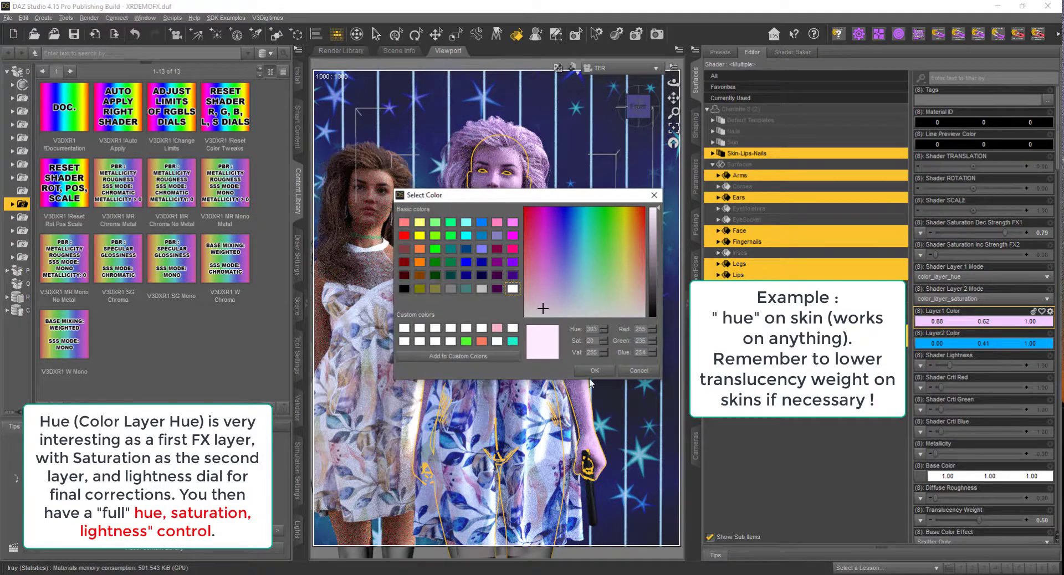
click(594, 371)
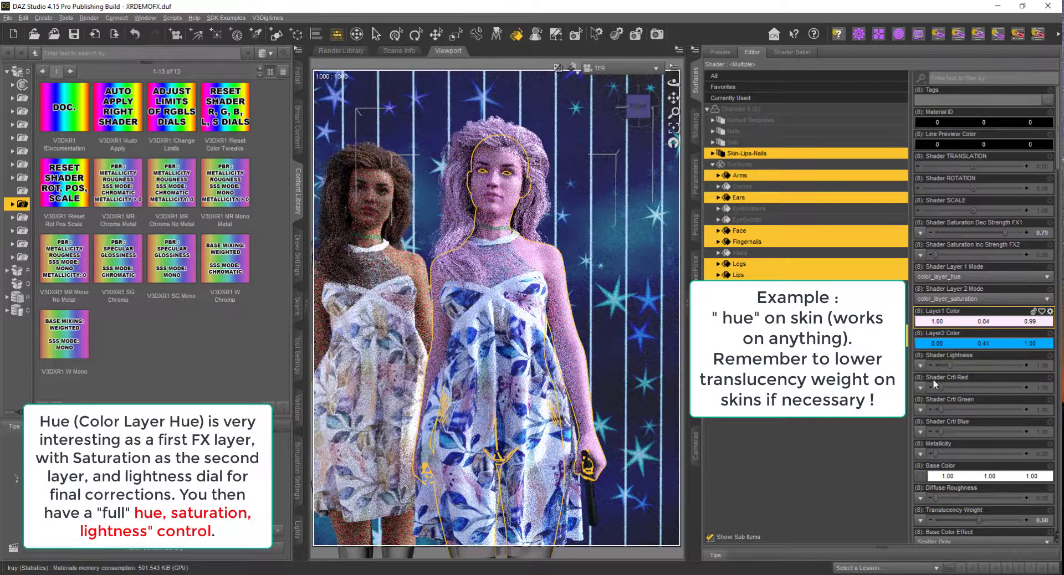
click(964, 322)
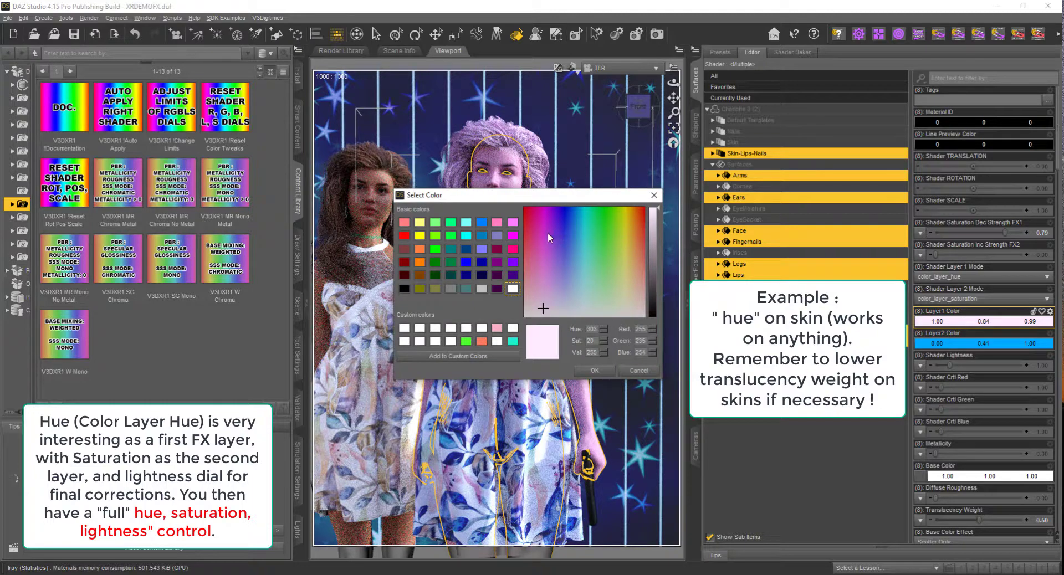
click(544, 233)
click(595, 372)
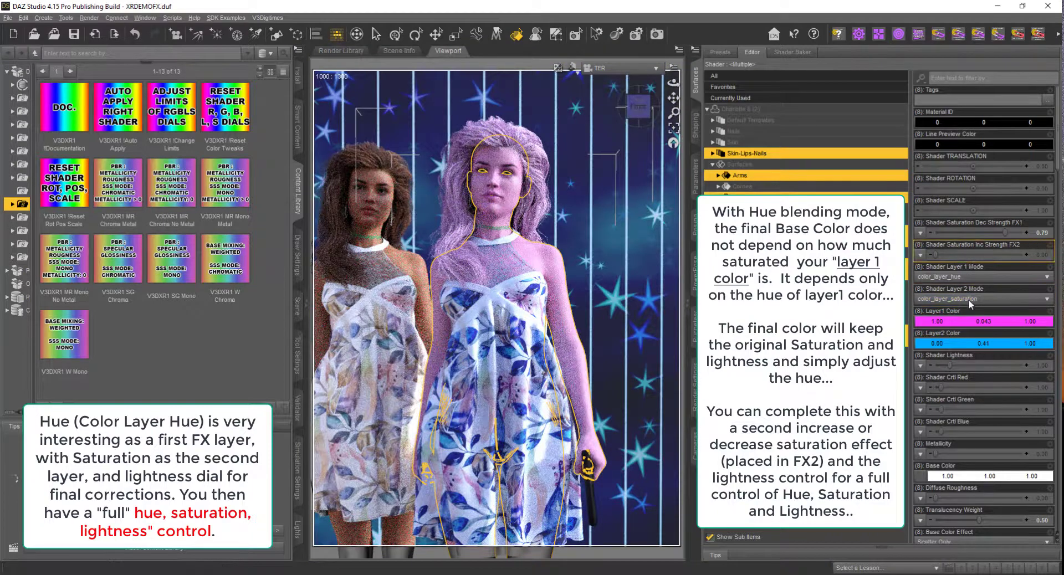
Step: Set the skin's Layer2 Color to white (1.00, 1.00, 1.00) with Shader Layer 2 Mode on color_layer_saturation
click(962, 344)
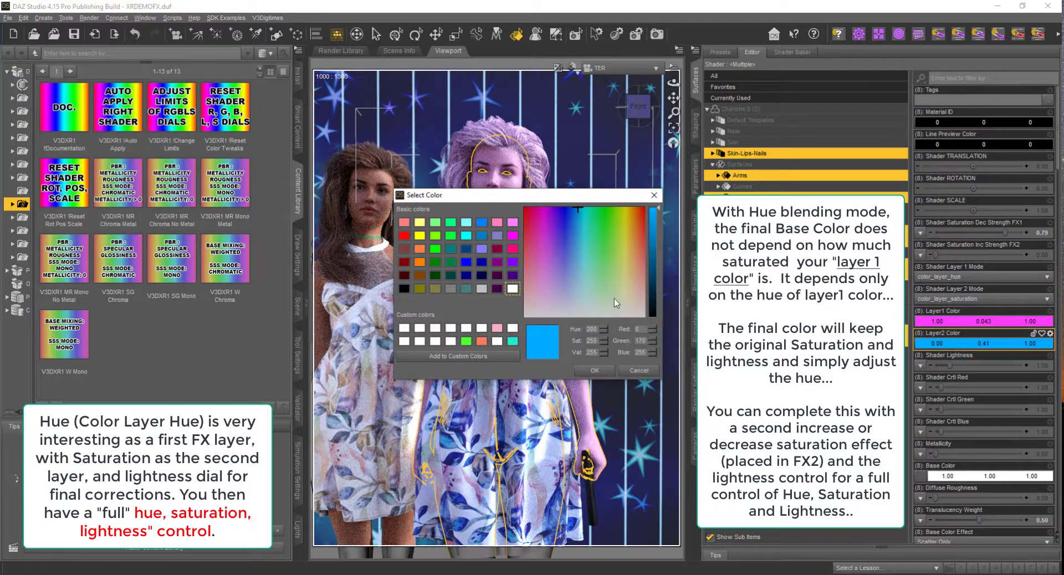
drag(615, 302, 645, 316)
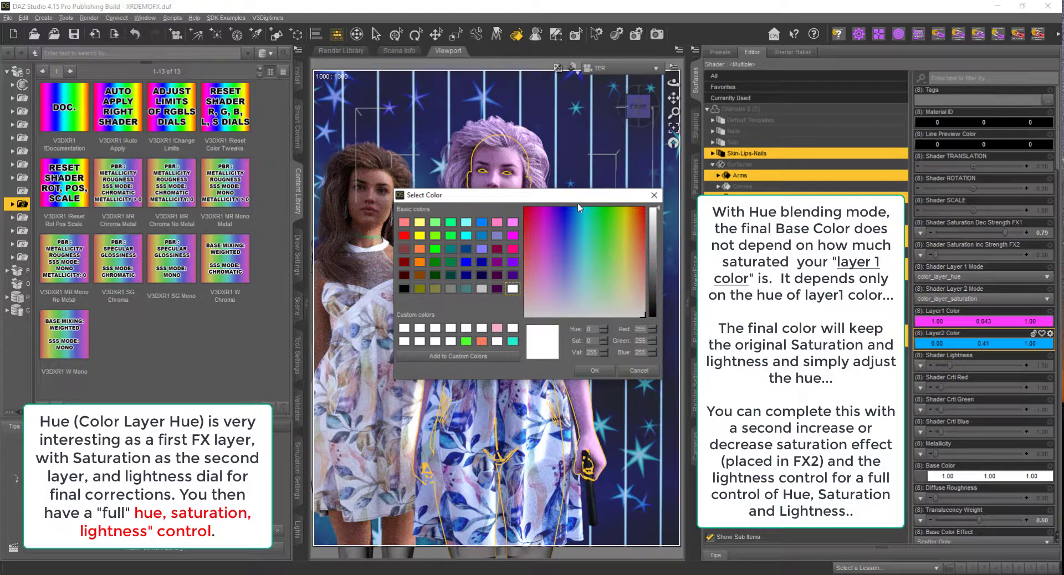
drag(578, 195, 702, 197)
key(Return)
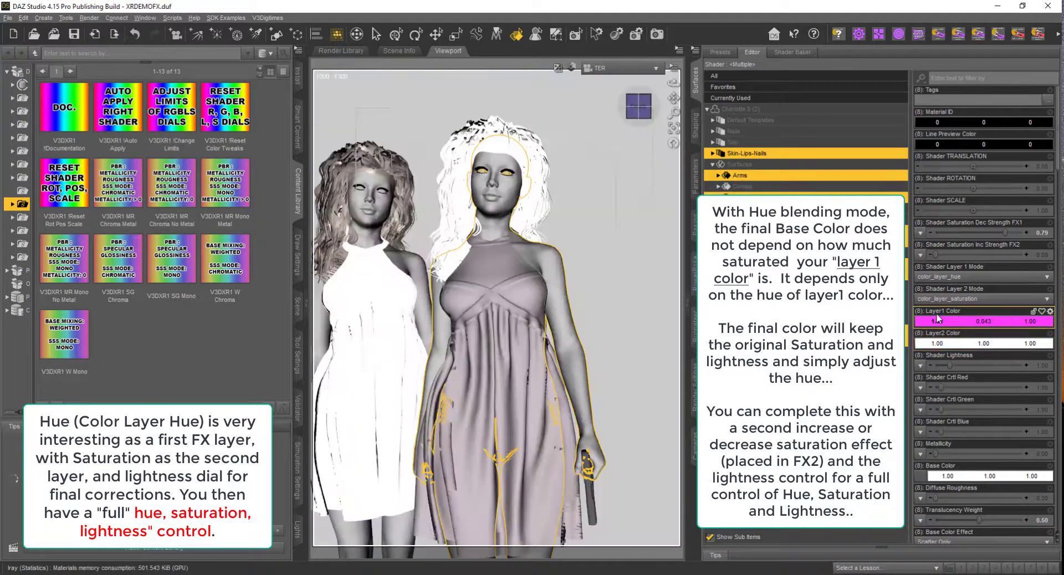
click(986, 299)
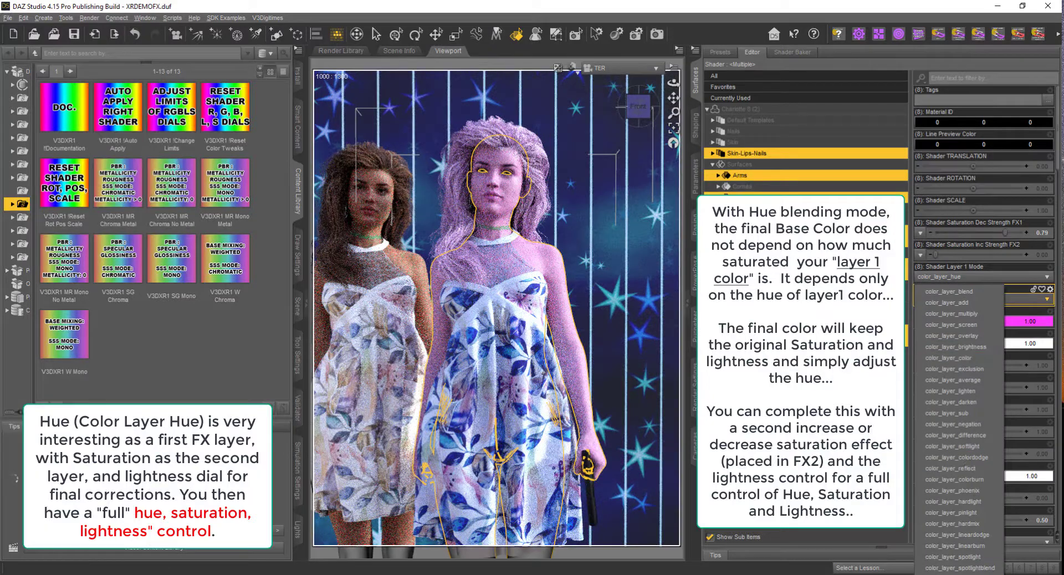
click(955, 574)
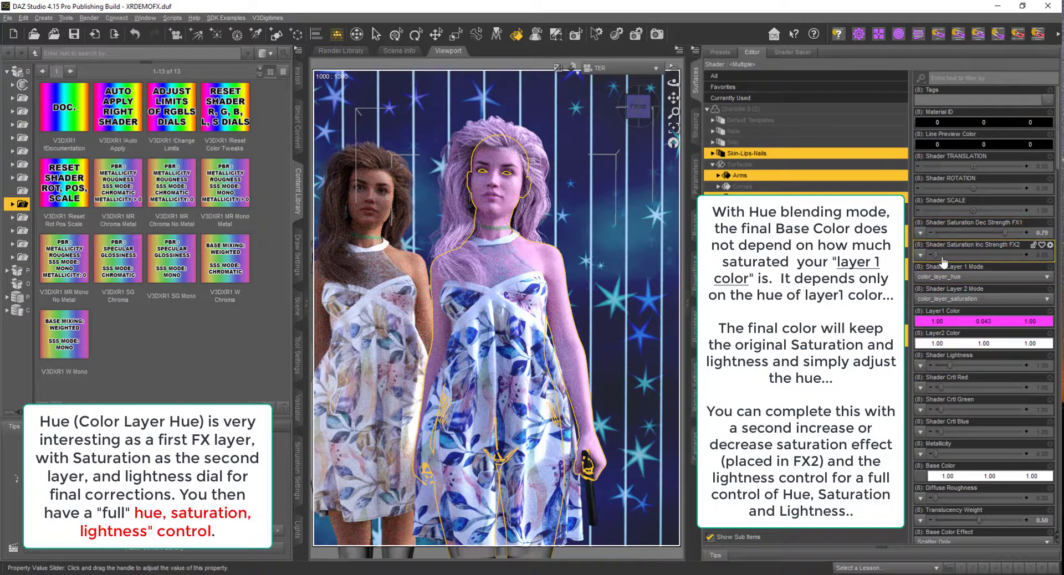
Step: Test the skin's Shader Saturation Inc Strength FX2 at 0.36, 1.00 and 0, and settle on 0.47
drag(937, 255, 958, 256)
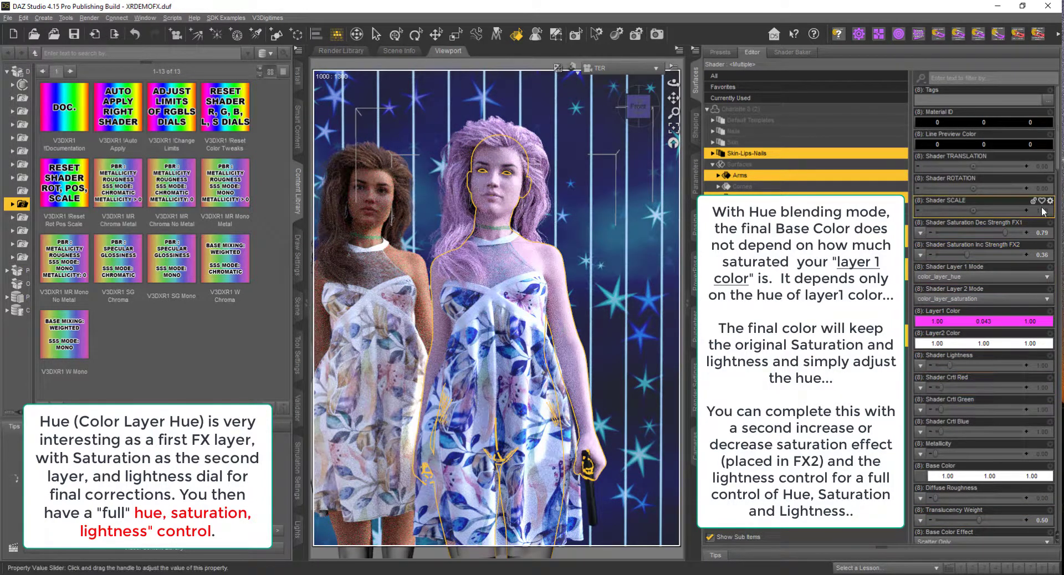
mouse_move(1004, 228)
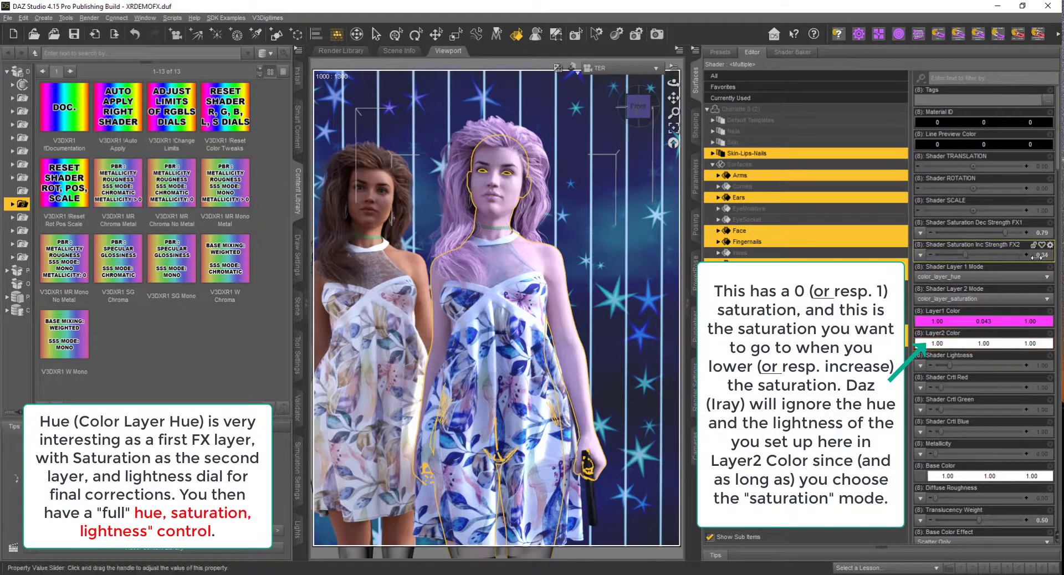
drag(1037, 257, 1053, 256)
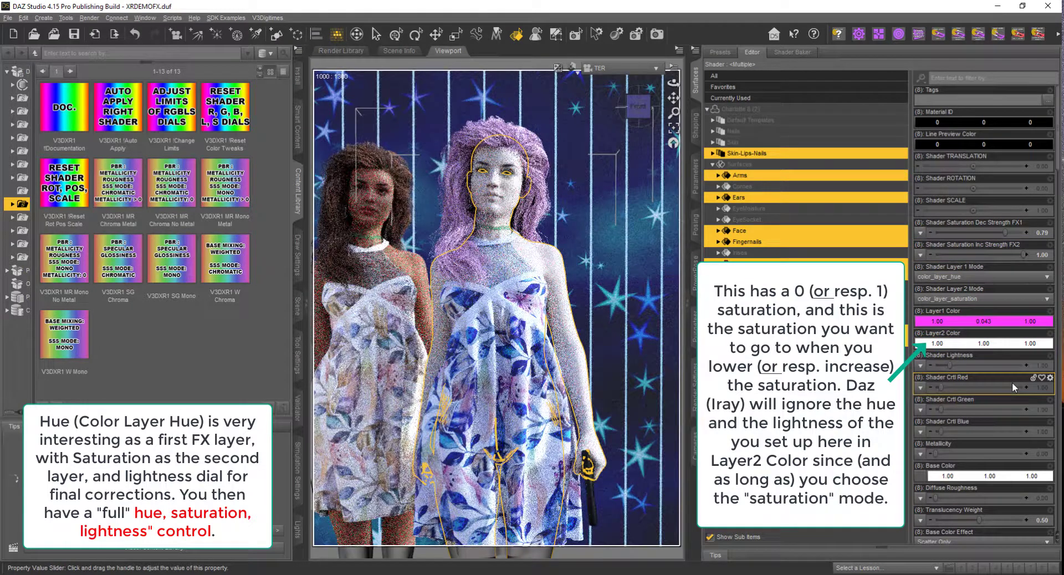
drag(1013, 255, 920, 255)
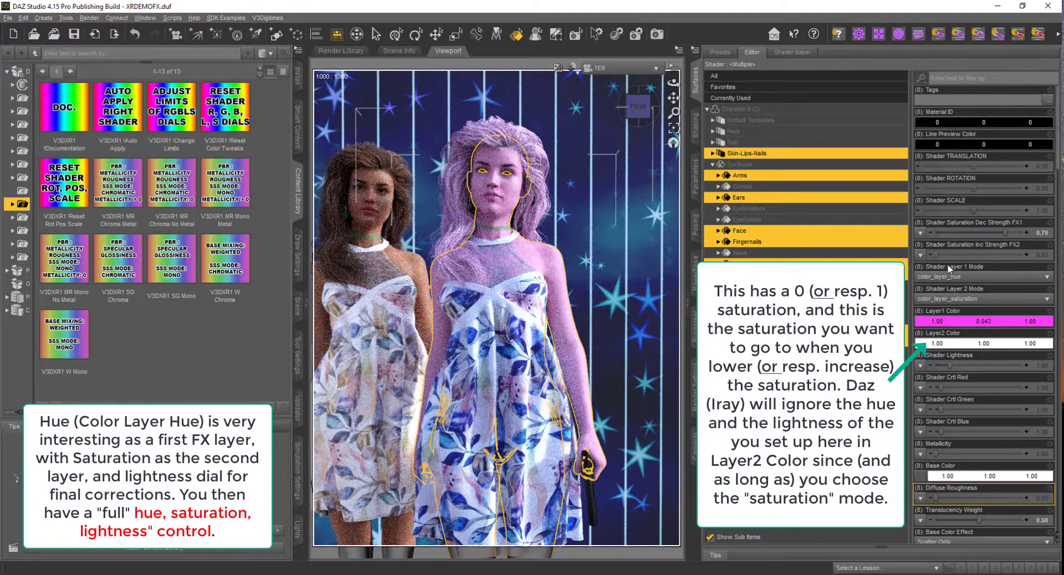
drag(968, 254, 976, 255)
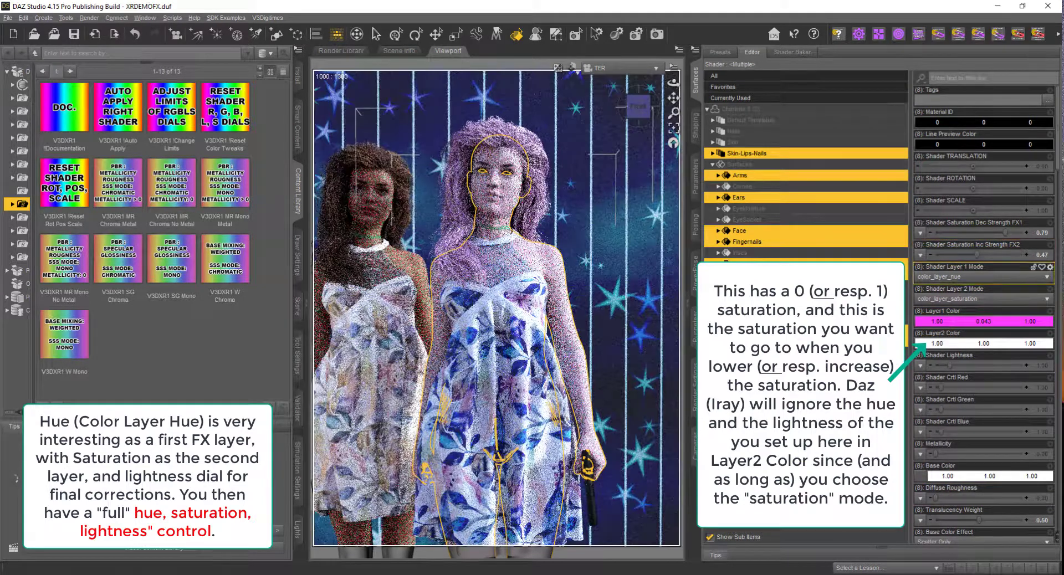
Step: Try a pure green Layer2 Color on the skin surfaces, and return it to white
click(954, 348)
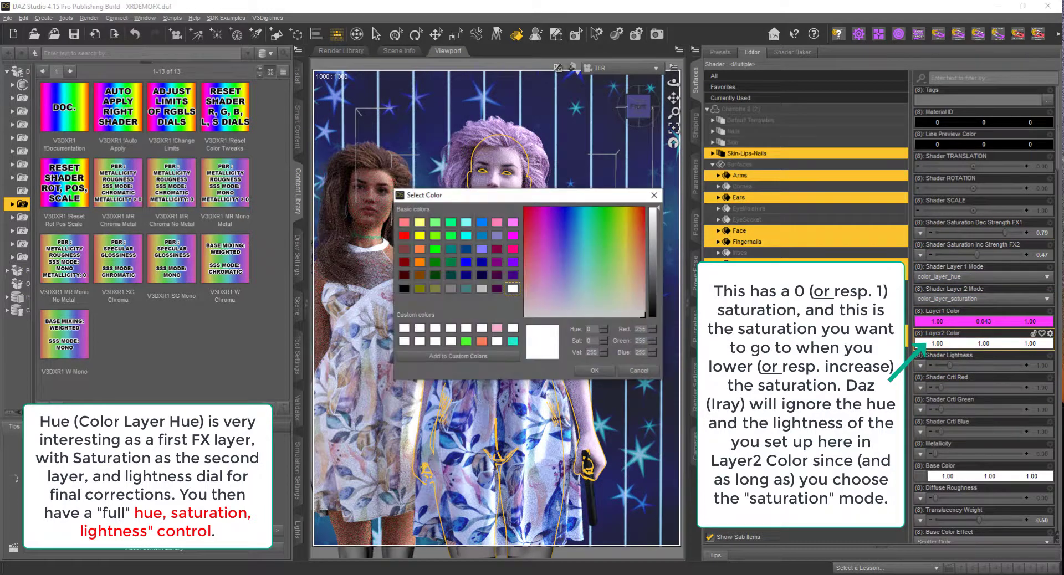
drag(618, 275, 606, 197)
click(584, 371)
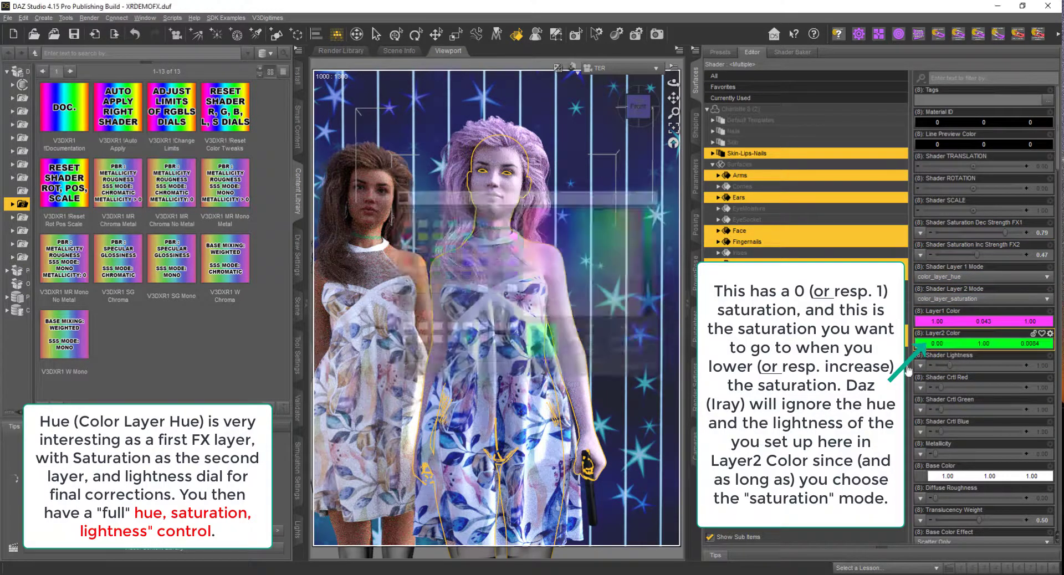
click(975, 349)
drag(614, 286, 614, 308)
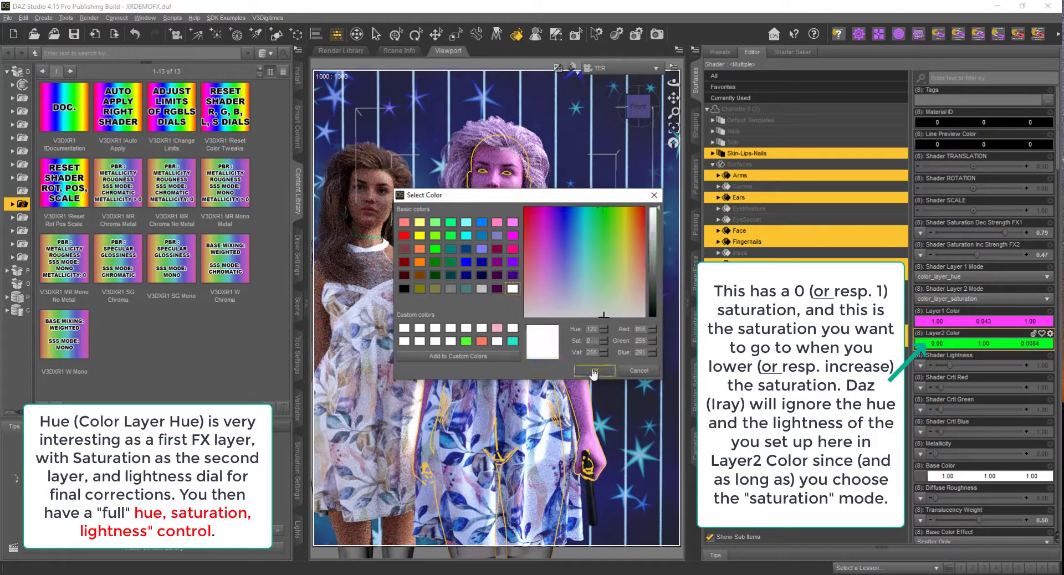
click(587, 373)
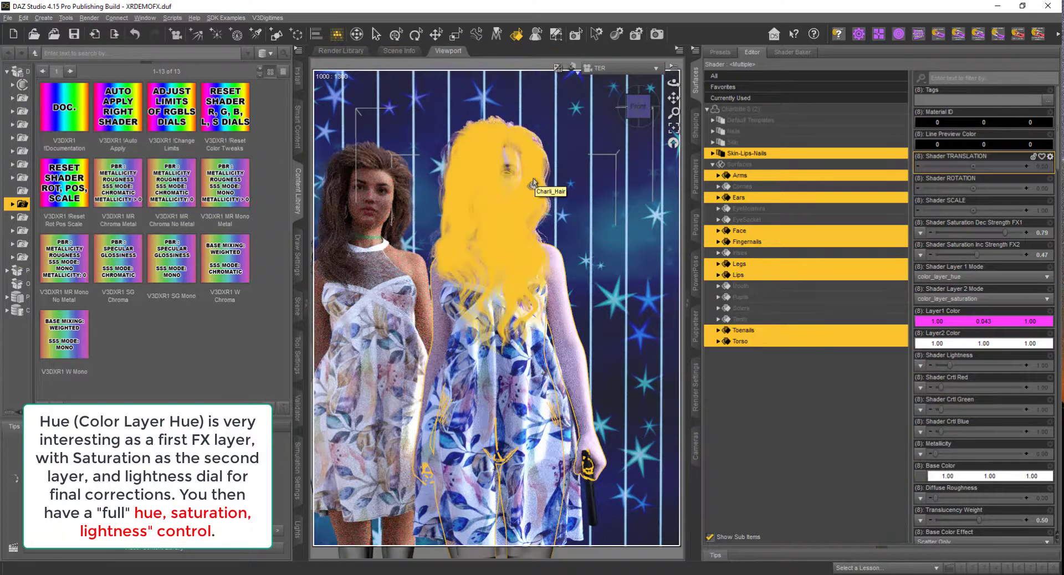
Step: Check the hair surface's layer settings, reselect the Skin-Lips-Nails surfaces and change their Layer1 Color to light blue
click(538, 190)
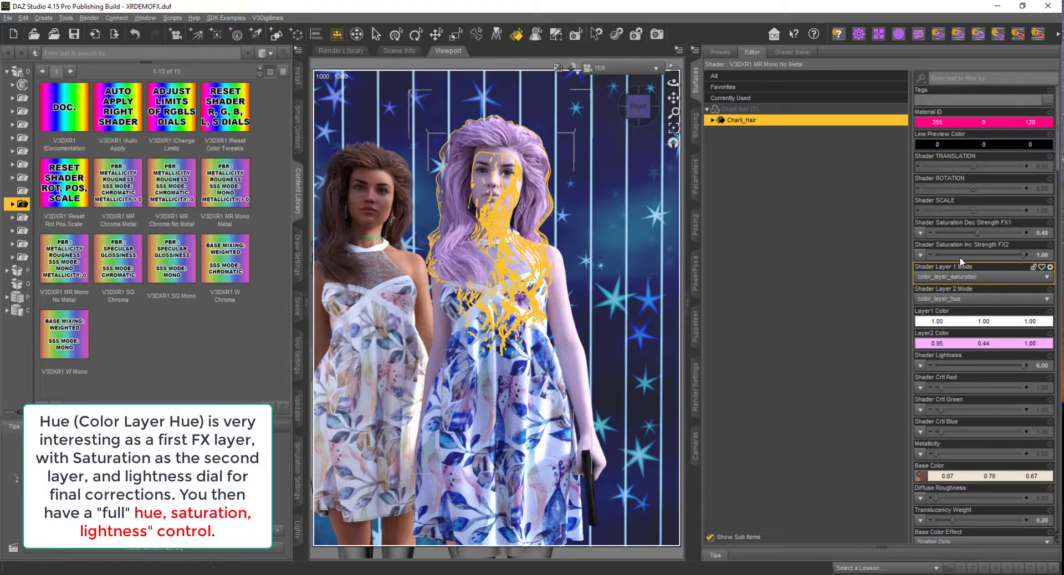
click(574, 369)
click(776, 154)
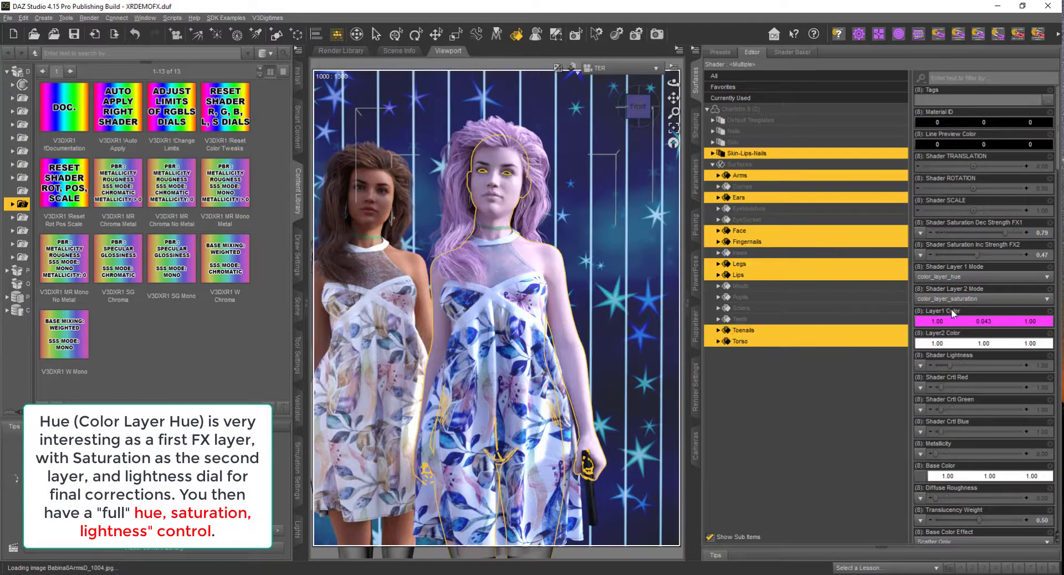
click(969, 321)
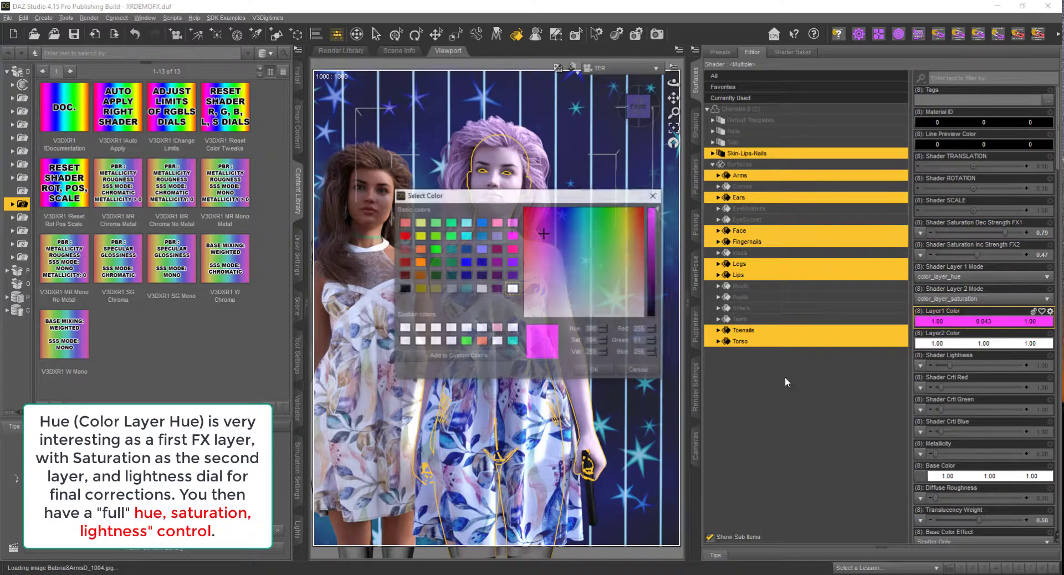
click(583, 263)
click(595, 371)
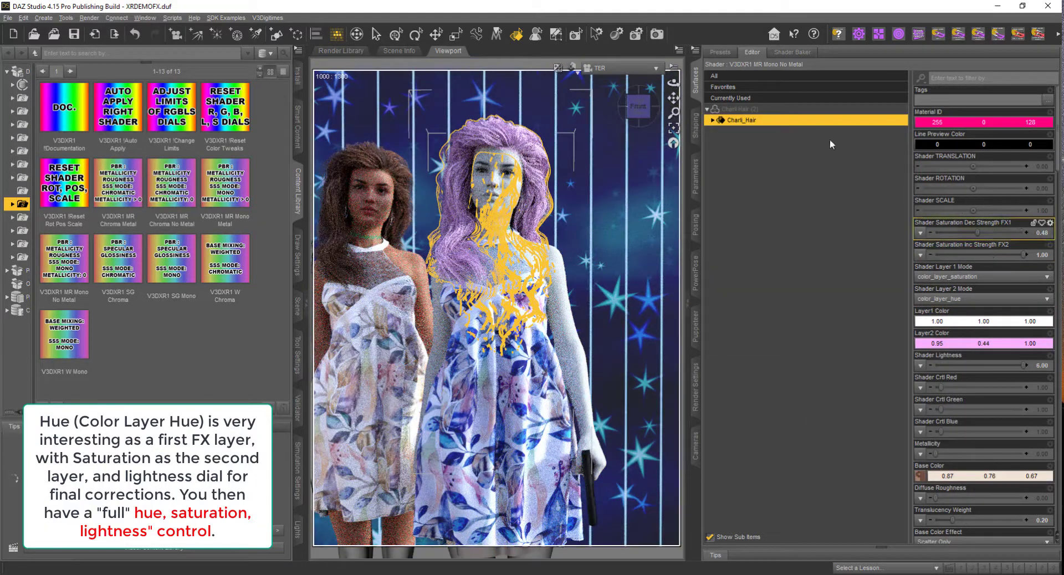
Step: Test the hair's Shader Saturation Inc Strength FX2 at 0 and 0.73, and settle on 0.79
drag(1003, 257, 793, 240)
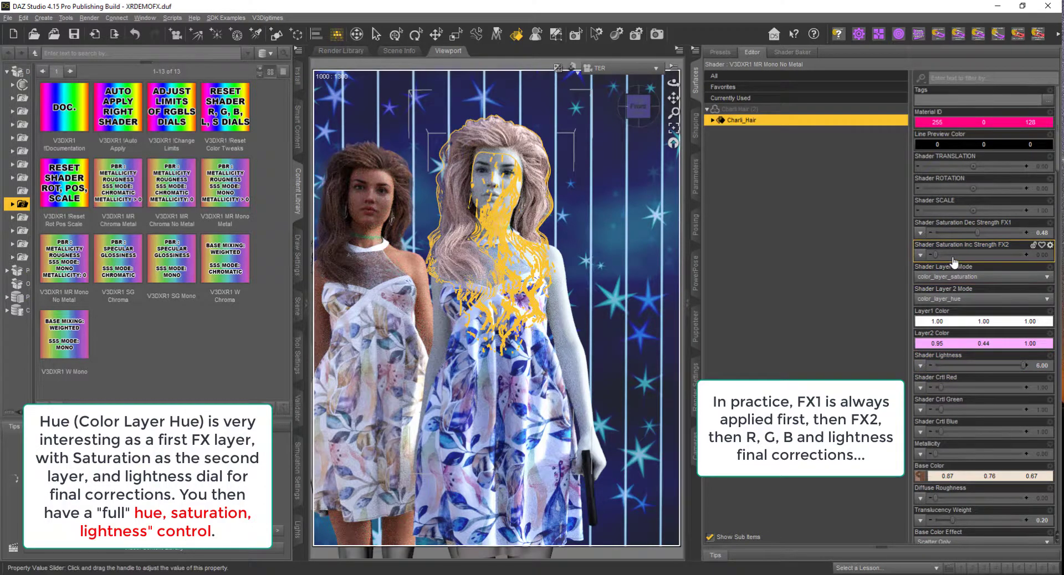
drag(947, 260, 1000, 262)
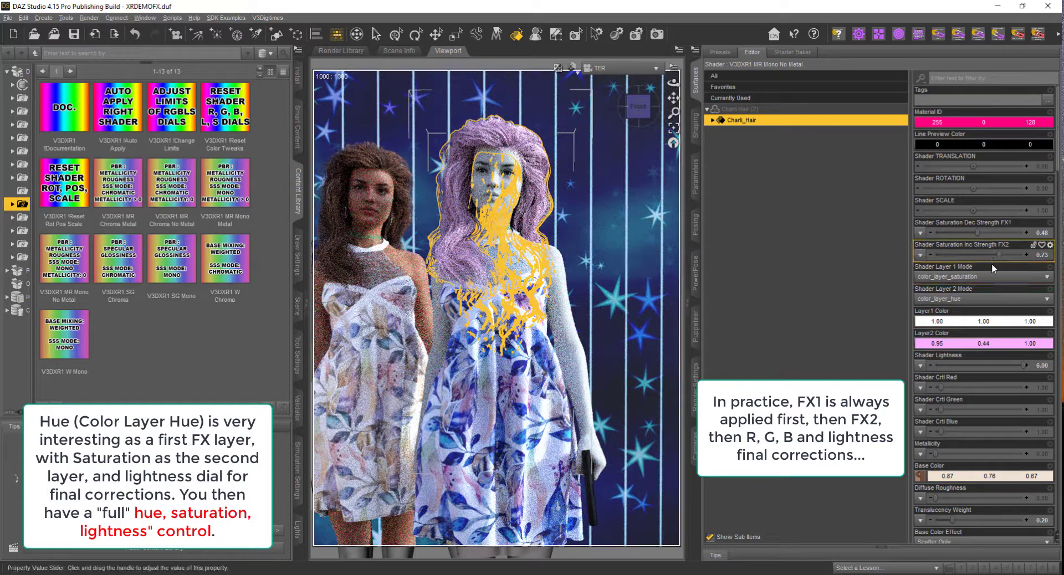
drag(992, 264, 1005, 254)
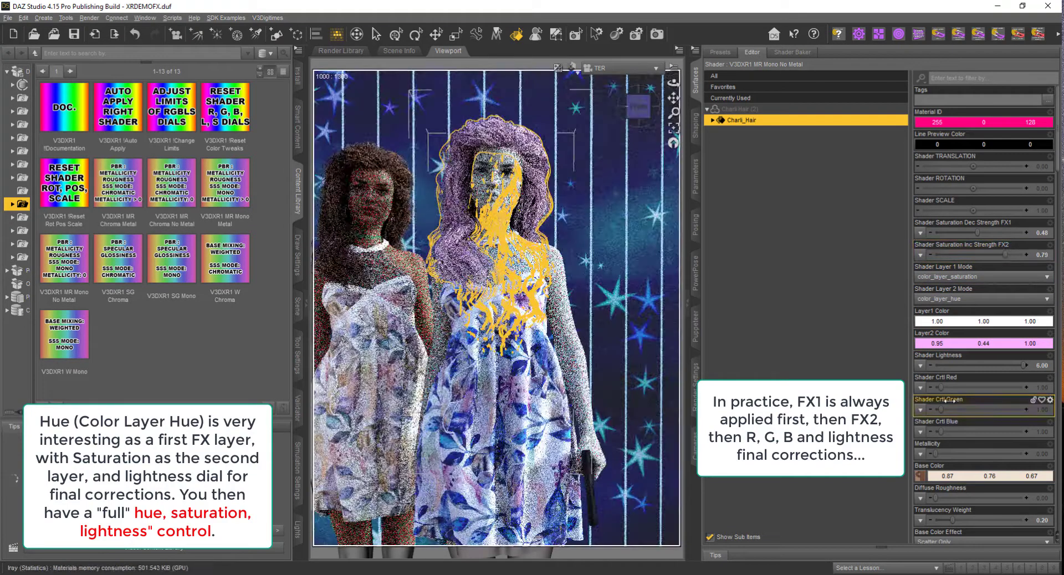
Step: Try the hair's Shader Lightness at 1.40 and set it back to 6
drag(970, 360, 956, 360)
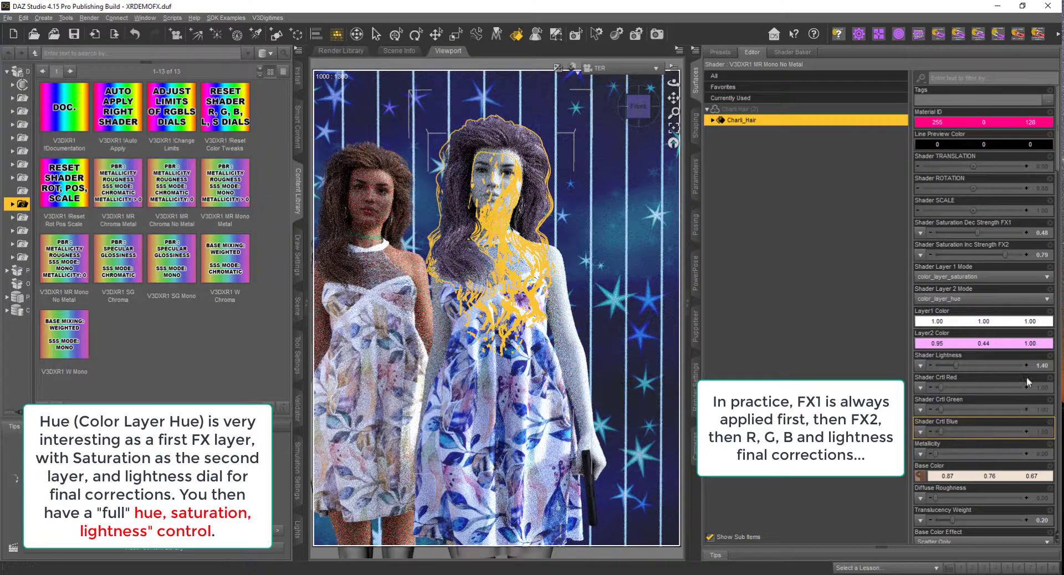
click(1040, 365)
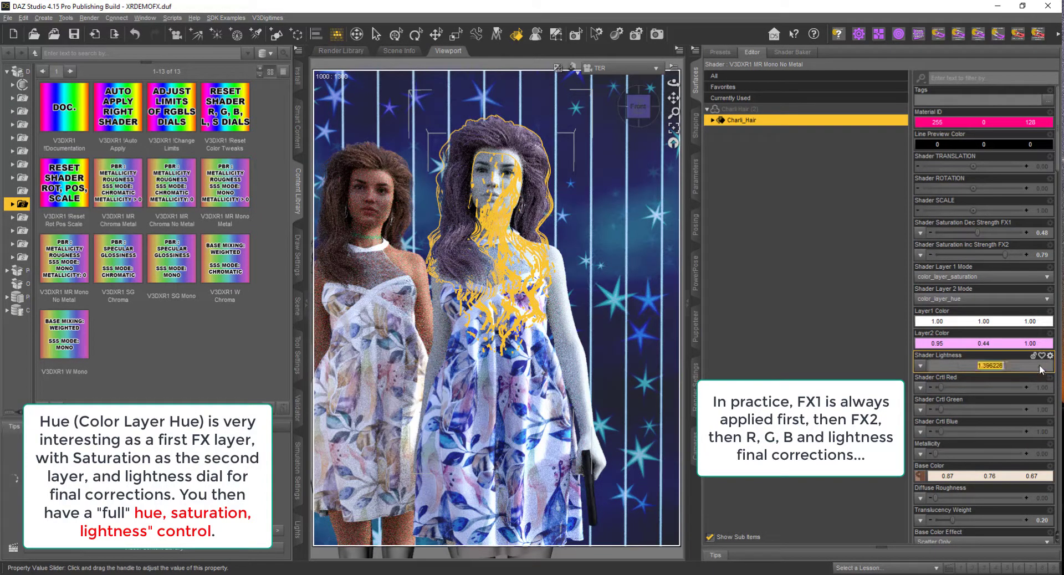
text(6)
key(Return)
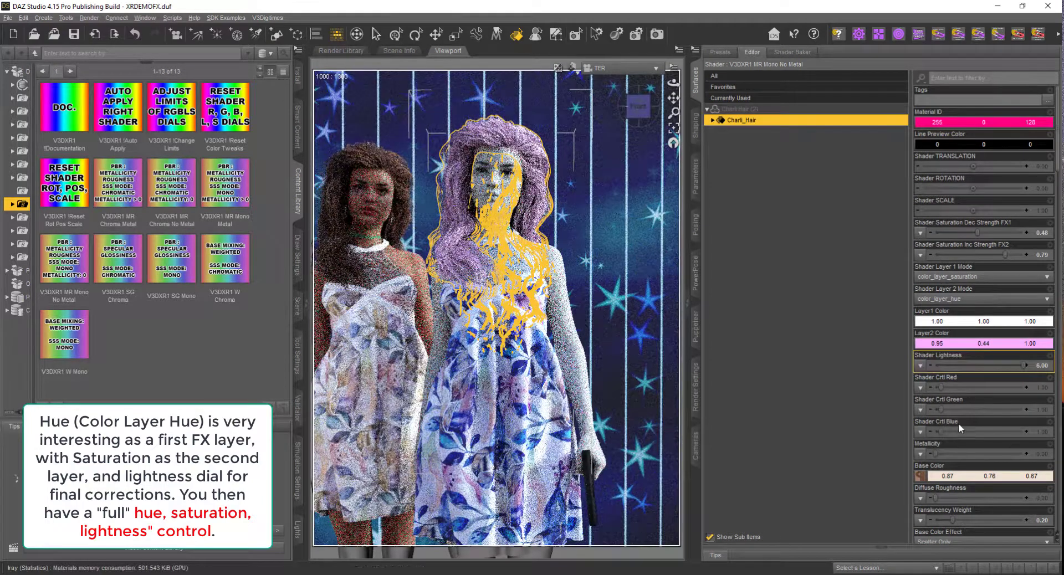
Step: Point out the Reset Color Tweaks and Change Limits scripts, and examine the Shader Layer 1 Mode options of the dress bodice
click(216, 120)
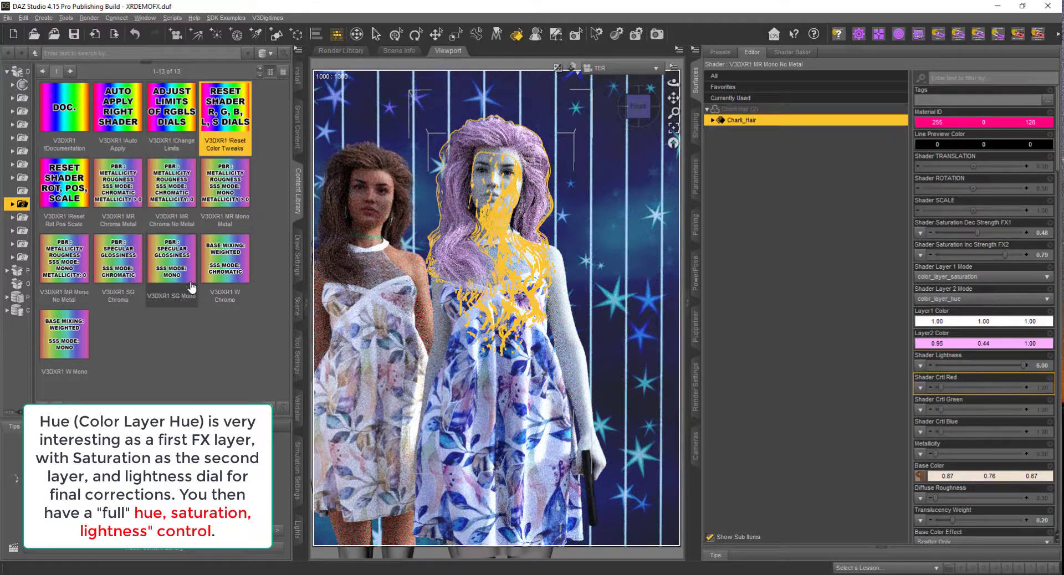
click(189, 141)
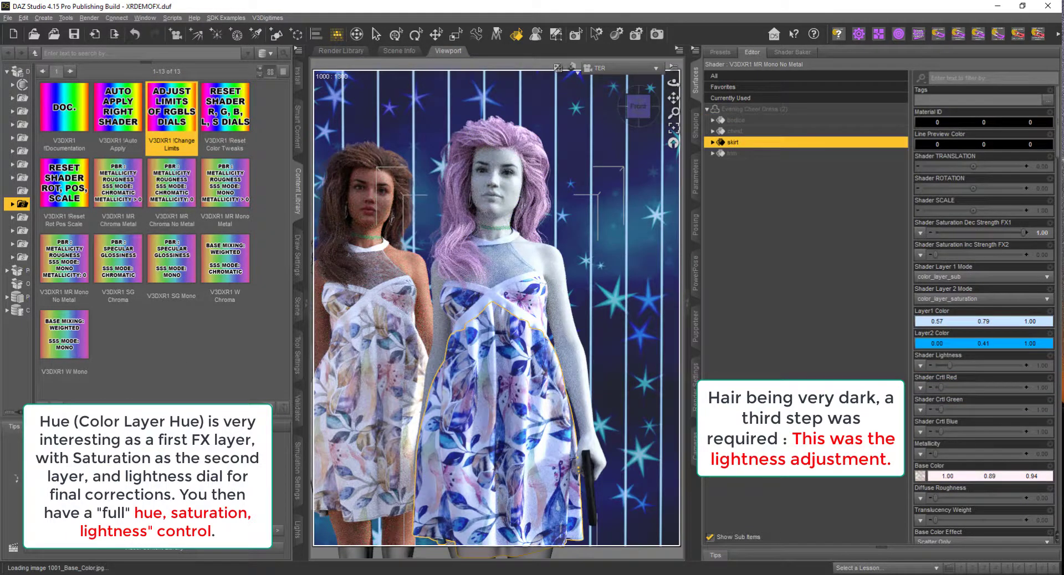
click(533, 308)
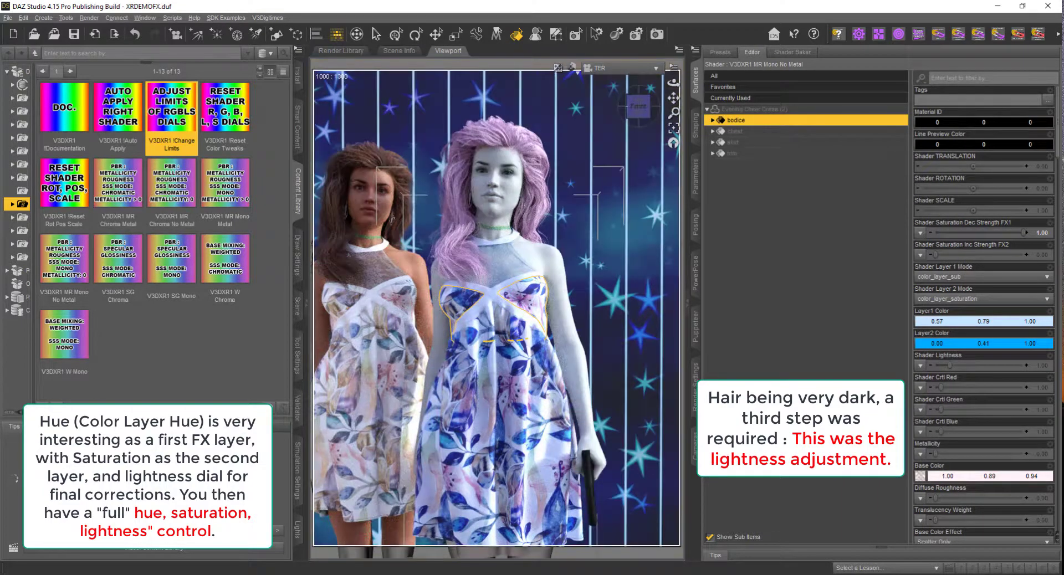
click(963, 278)
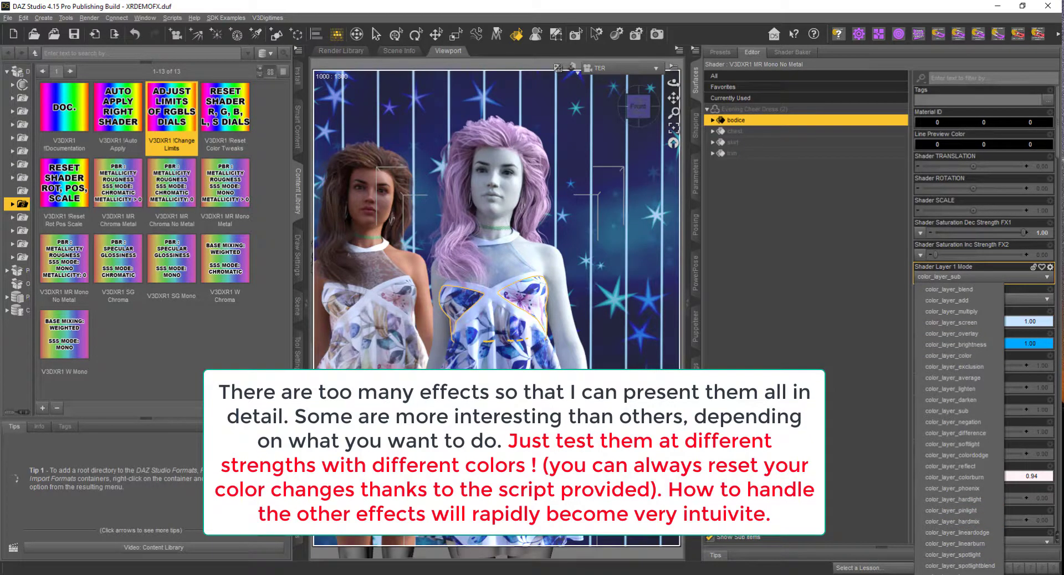
click(798, 399)
click(799, 399)
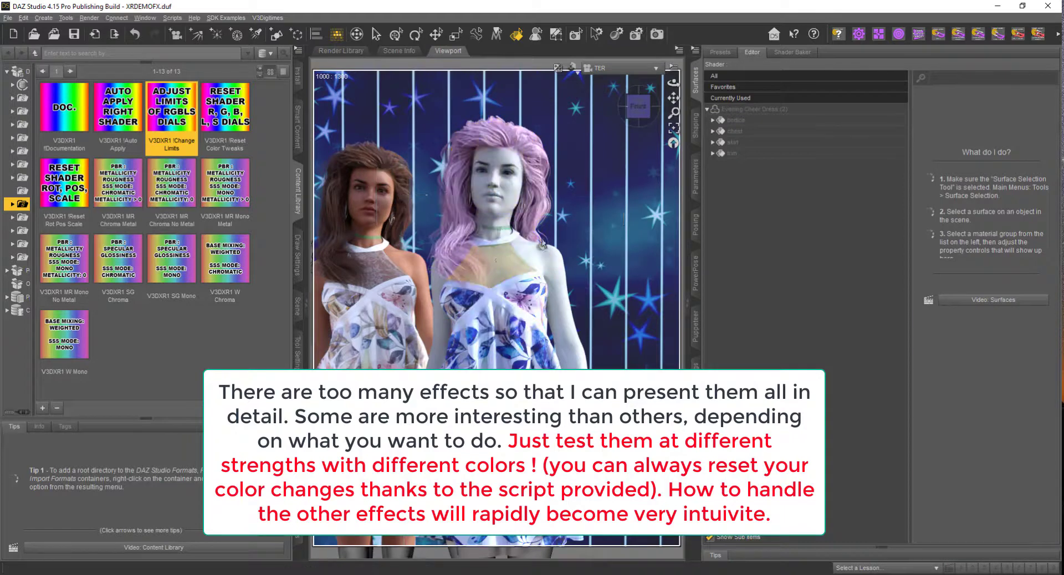
Step: Apply the V3DXR1 !Reset Color Tweaks script to the figure's Skin-Lips-Nails surfaces
click(542, 244)
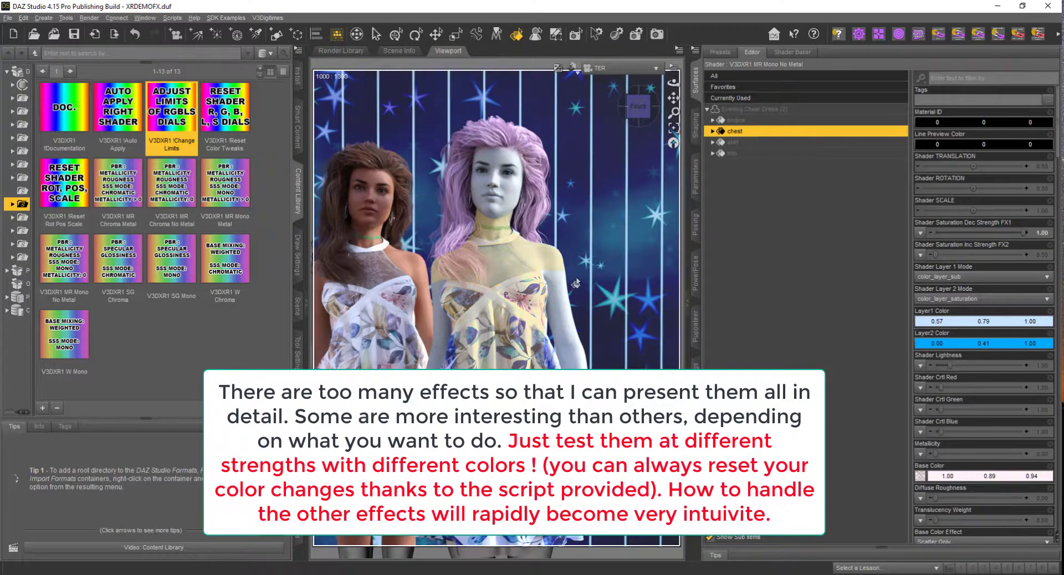
click(564, 283)
click(798, 156)
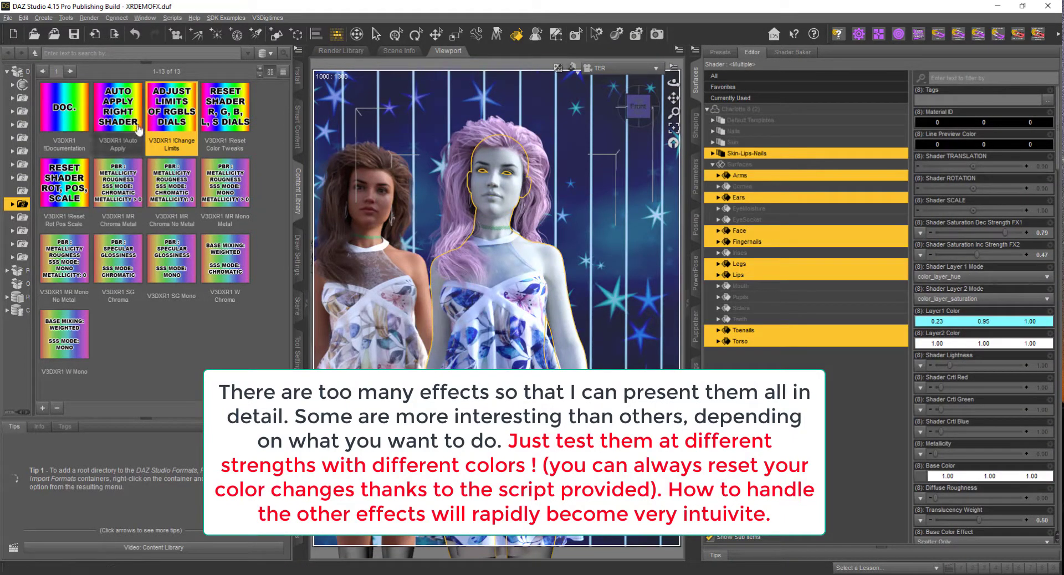
click(236, 121)
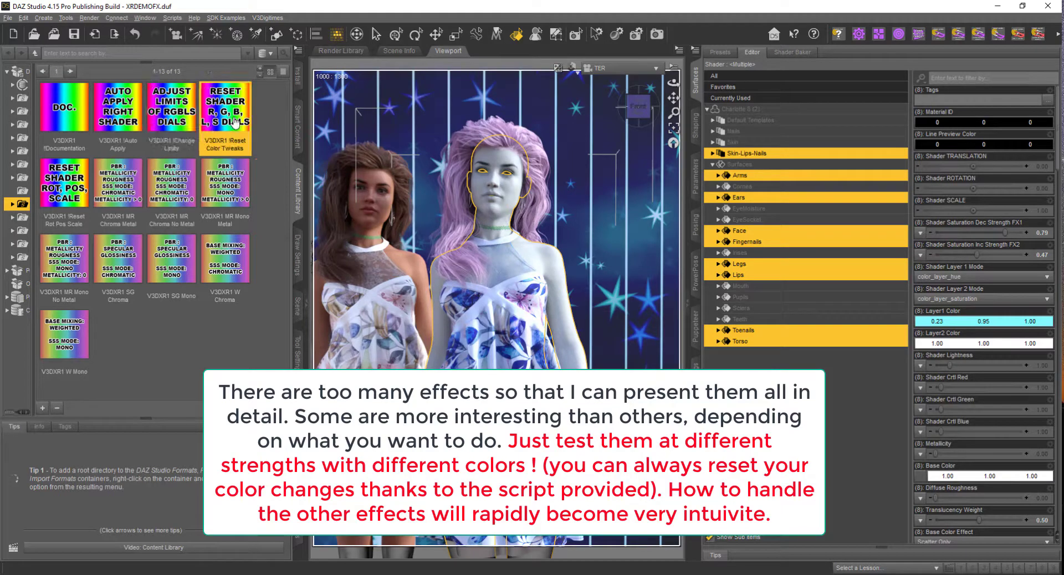
double_click(235, 122)
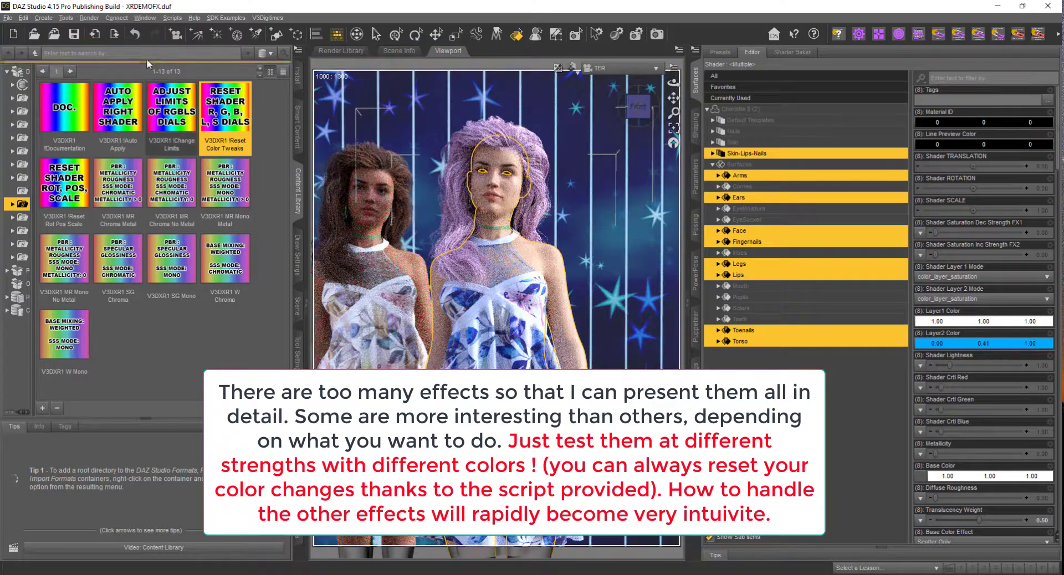
Step: Undo the Reset Color Tweaks script on the skin surfaces
click(43, 17)
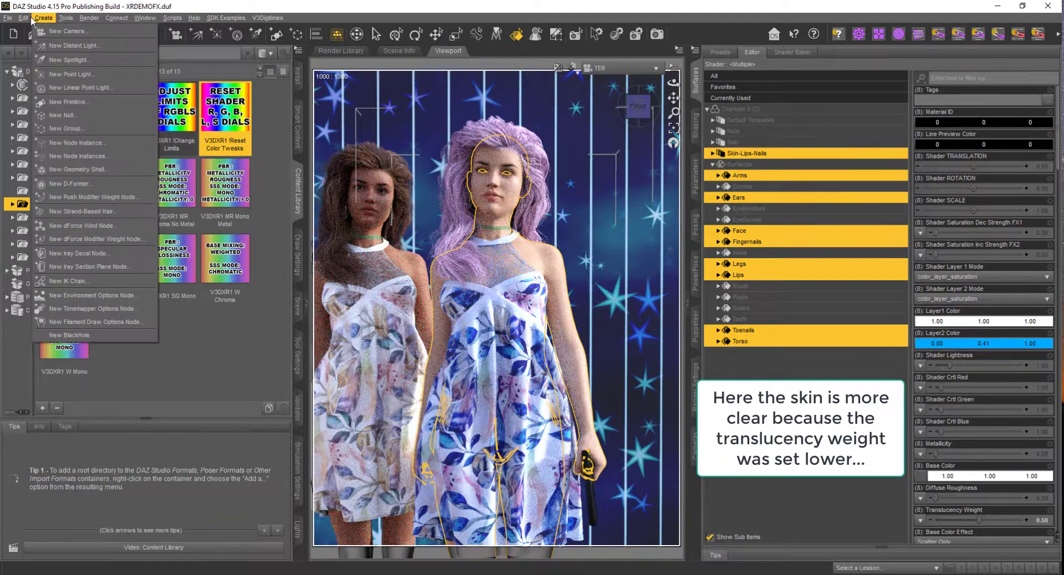
mouse_move(25, 18)
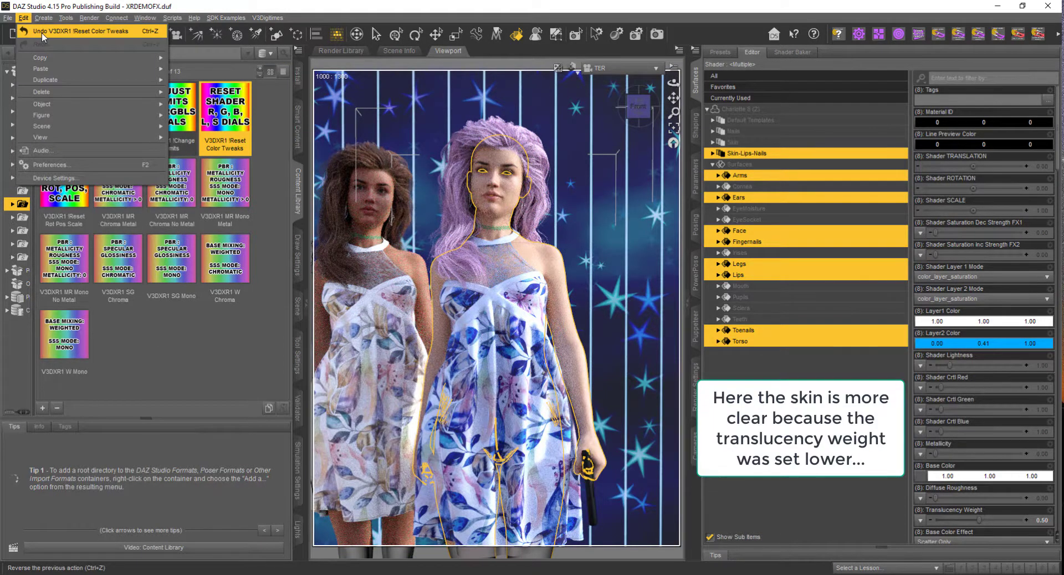
click(43, 34)
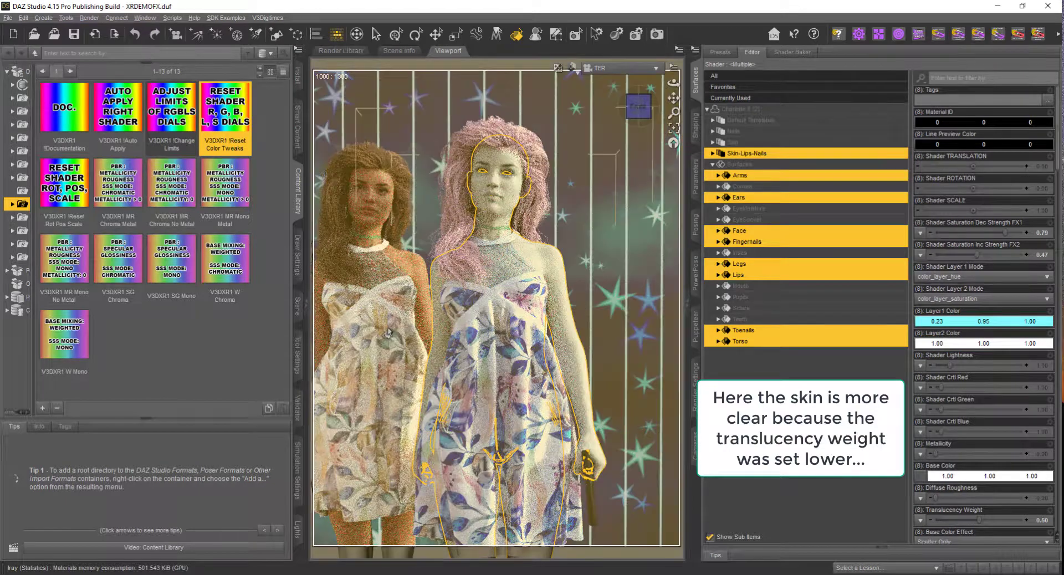
click(388, 333)
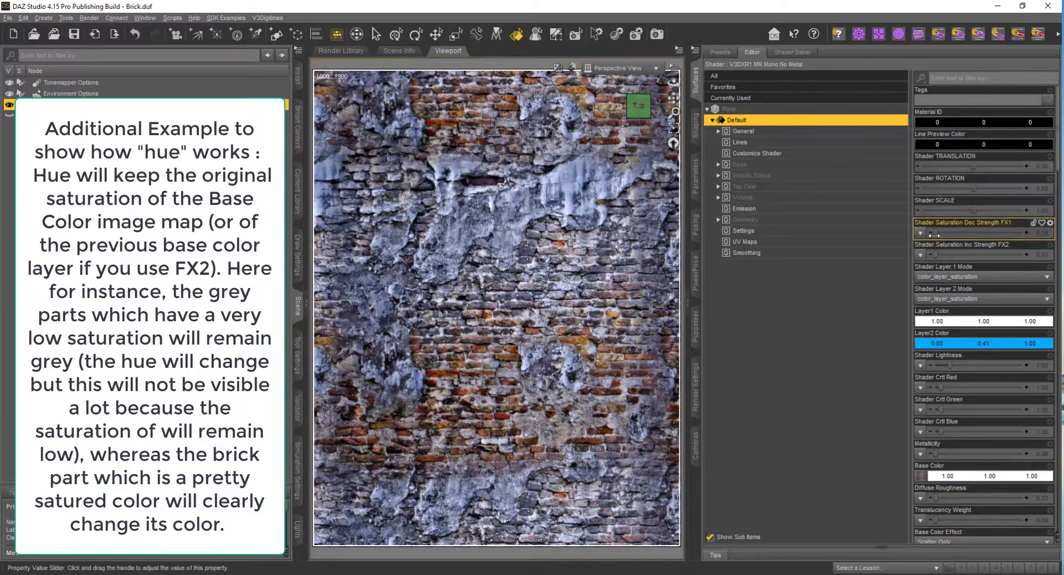
Step: Test the brick plane's Shader Saturation Inc Strength FX2 at 0.92 and 0.34, preview its Base Color map, and return the strength to 0
drag(972, 233, 1017, 255)
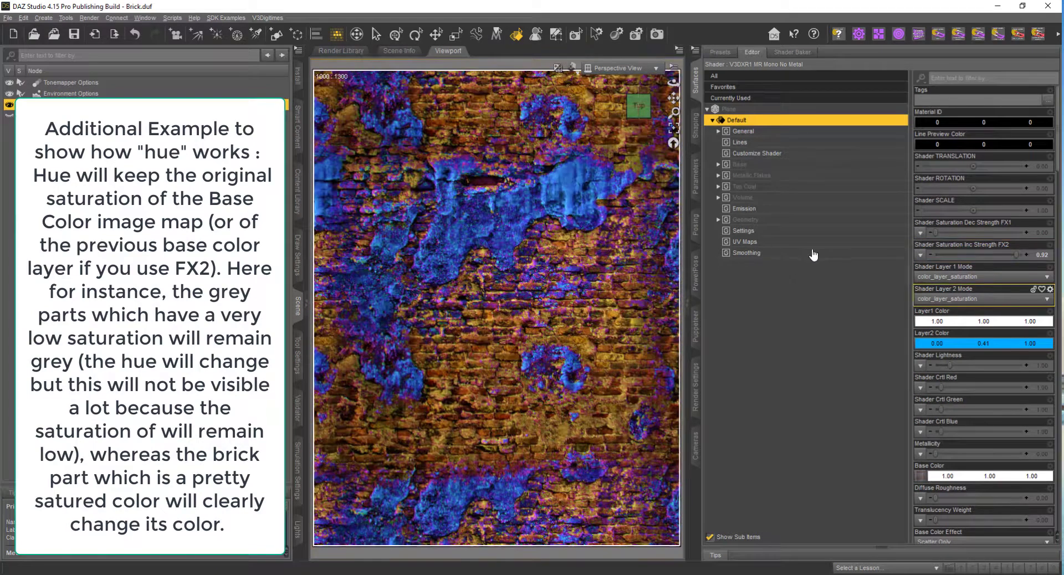
drag(958, 255, 909, 251)
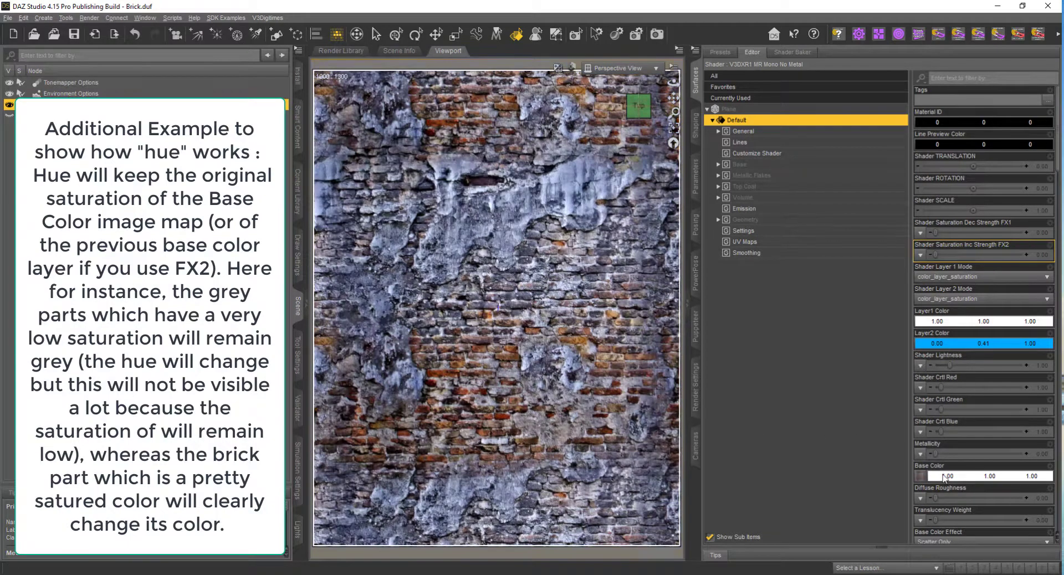
mouse_move(922, 480)
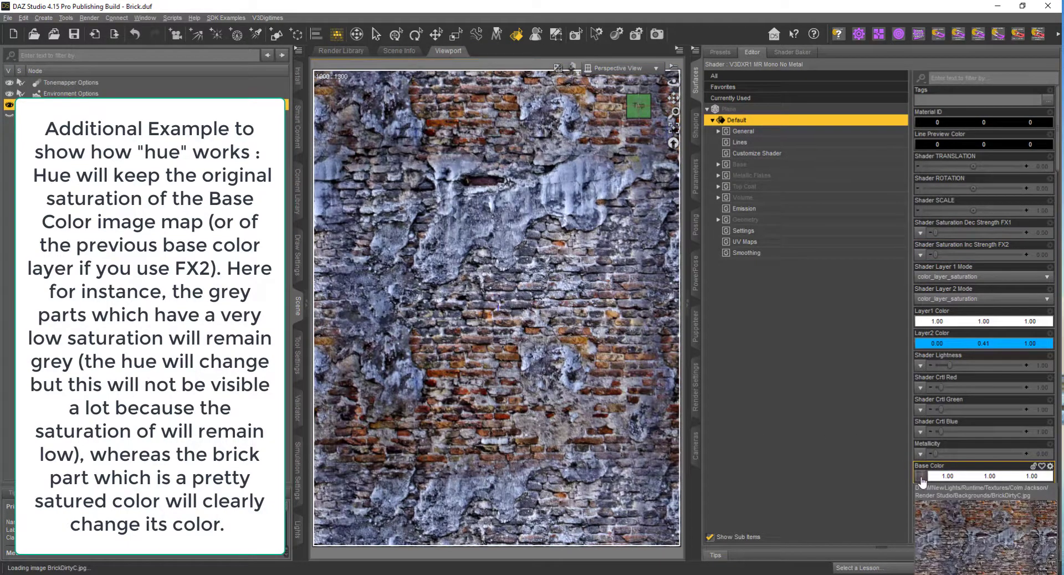
drag(936, 255, 965, 255)
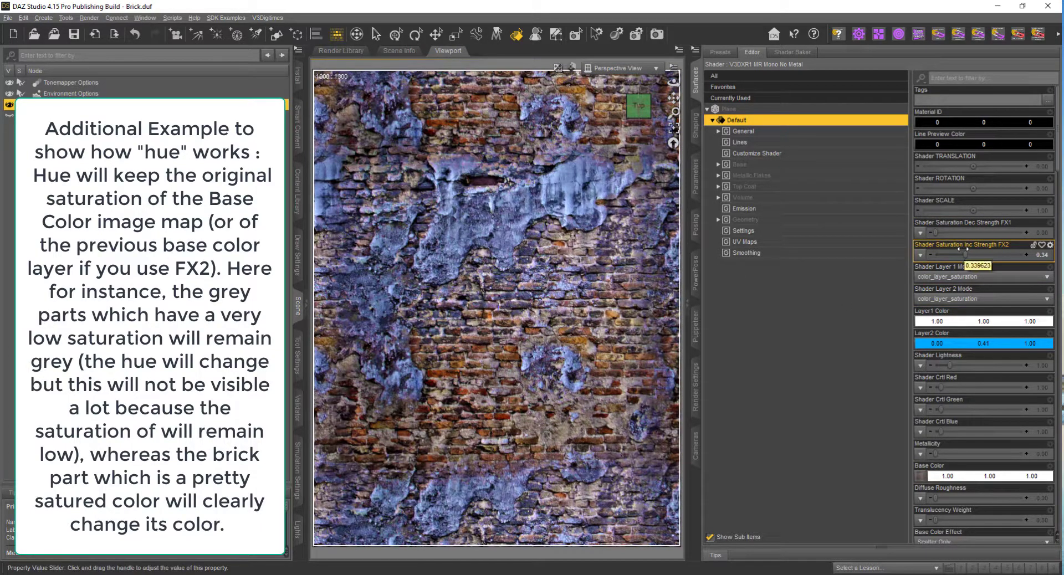
alt+click(964, 255)
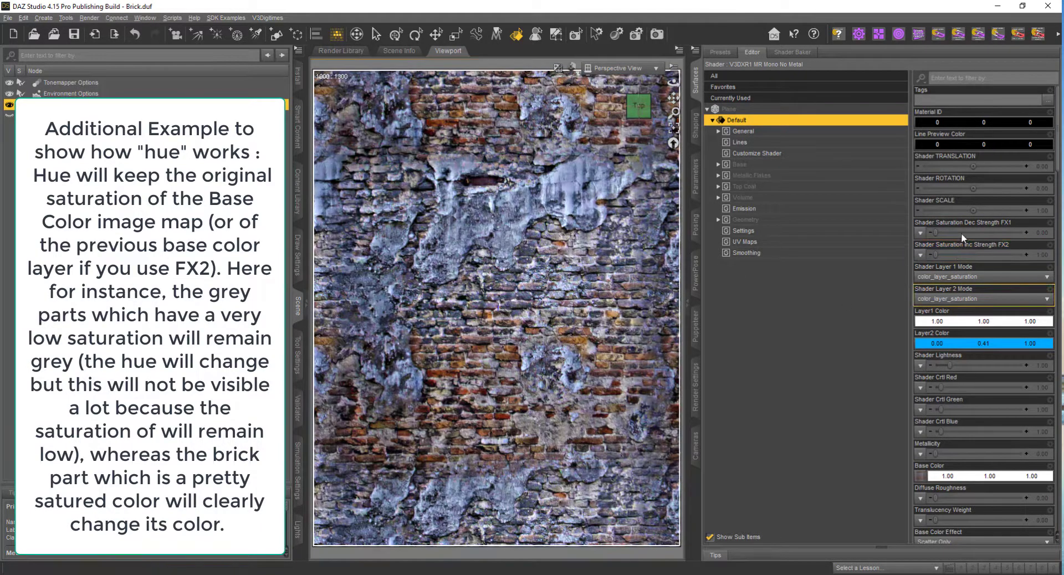
Step: Set the brick's Shader Layer 1 Mode to color_layer_hue and its Layer1 Color to light purple (0.89, 0.52, 1.00)
click(975, 278)
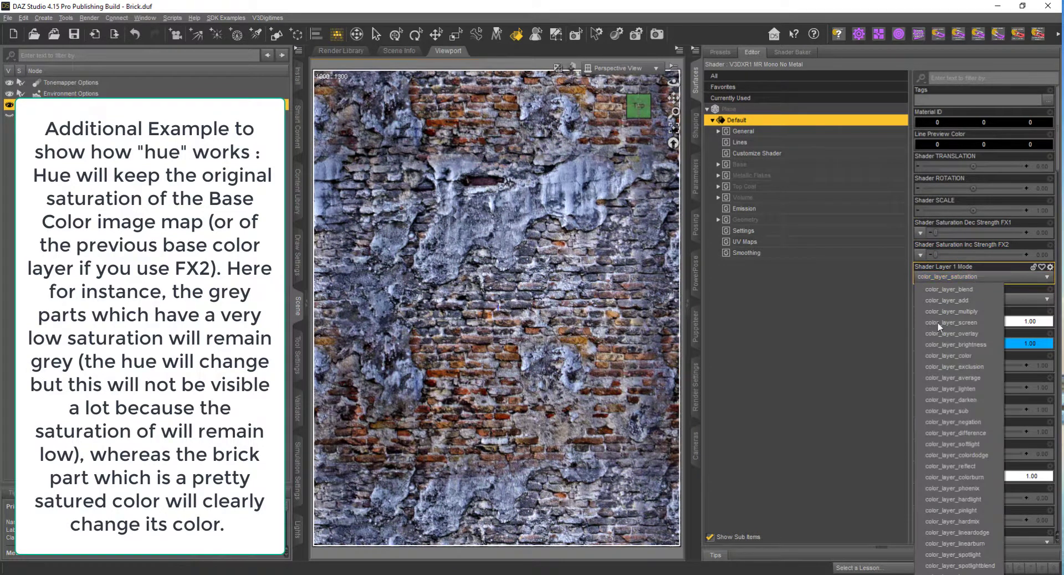
click(959, 563)
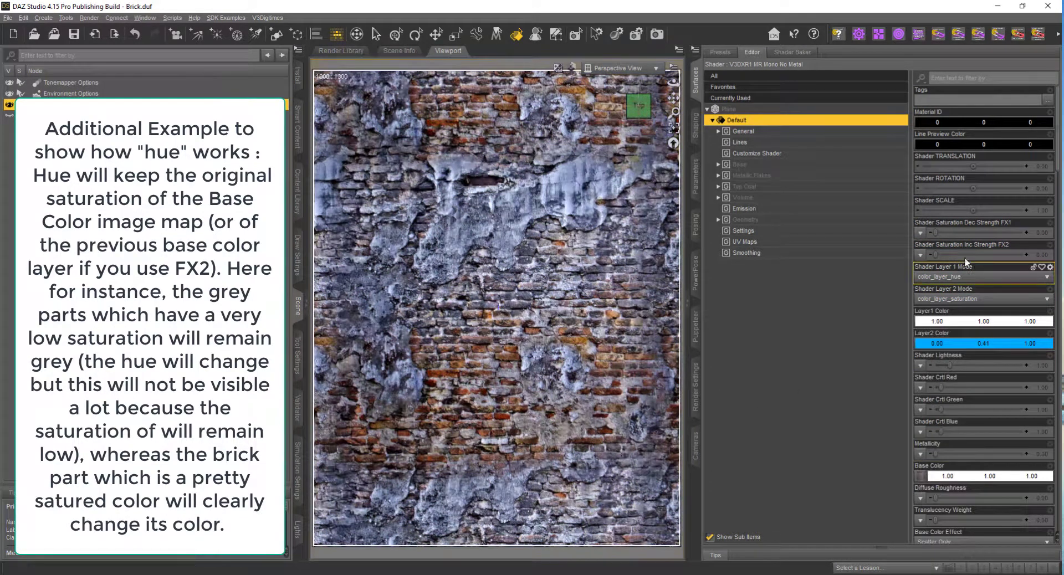
click(975, 324)
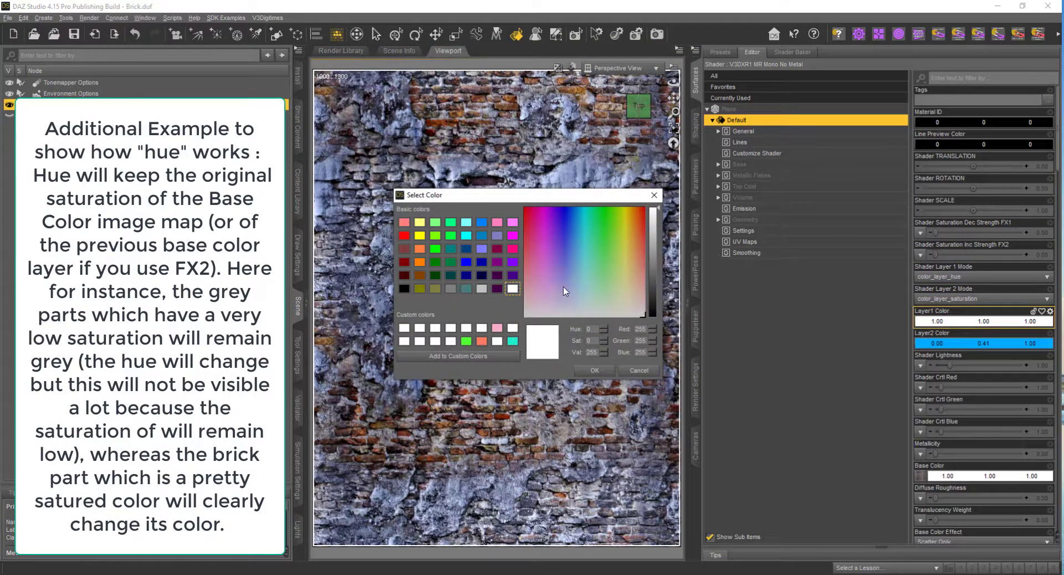
click(548, 289)
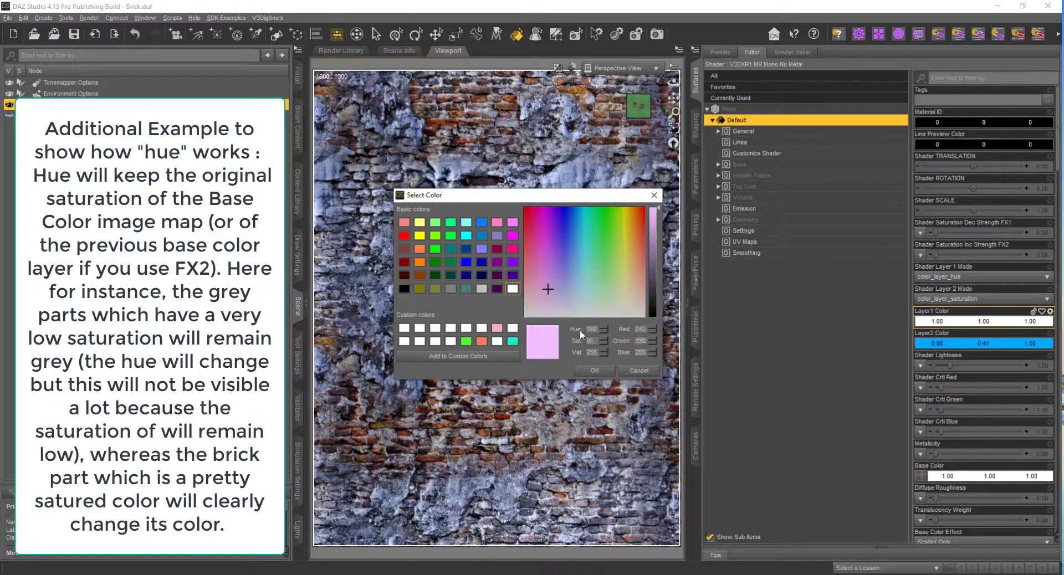
click(583, 371)
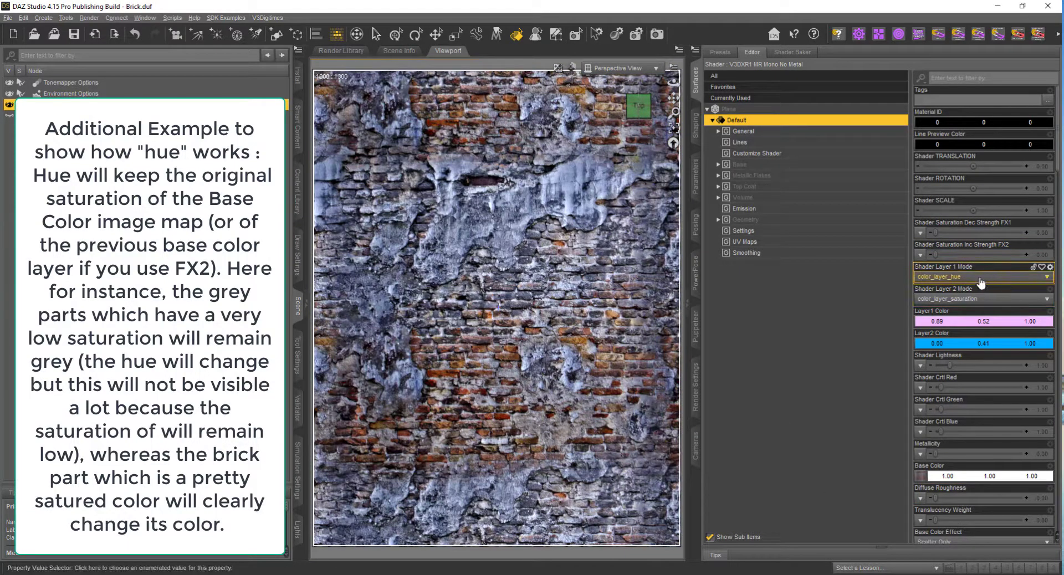
Step: Raise the brick's Shader Saturation Dec Strength FX1 to about 0.88, and try a lower strength
drag(973, 233, 1013, 238)
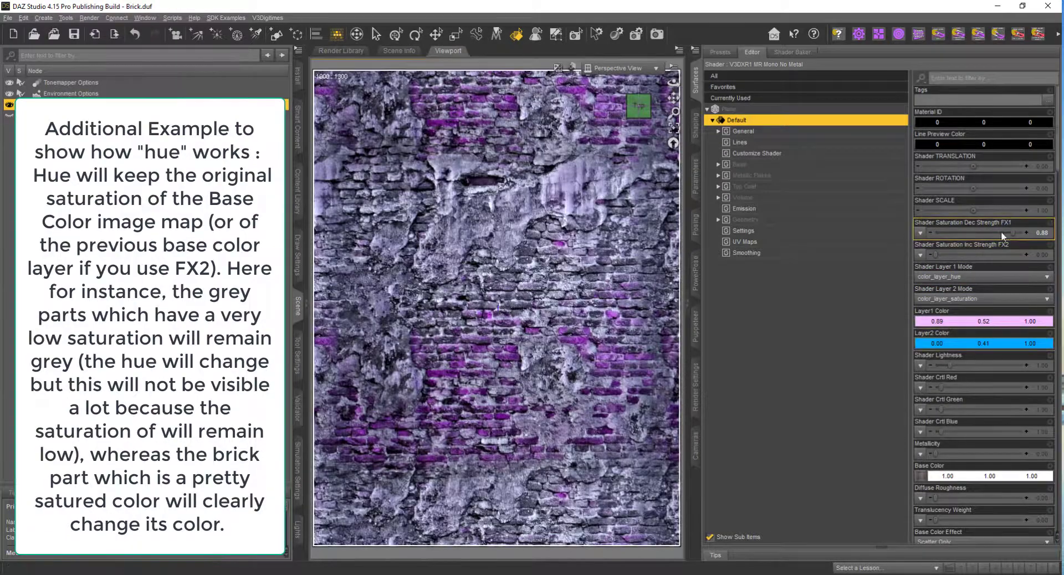
drag(1002, 234, 984, 236)
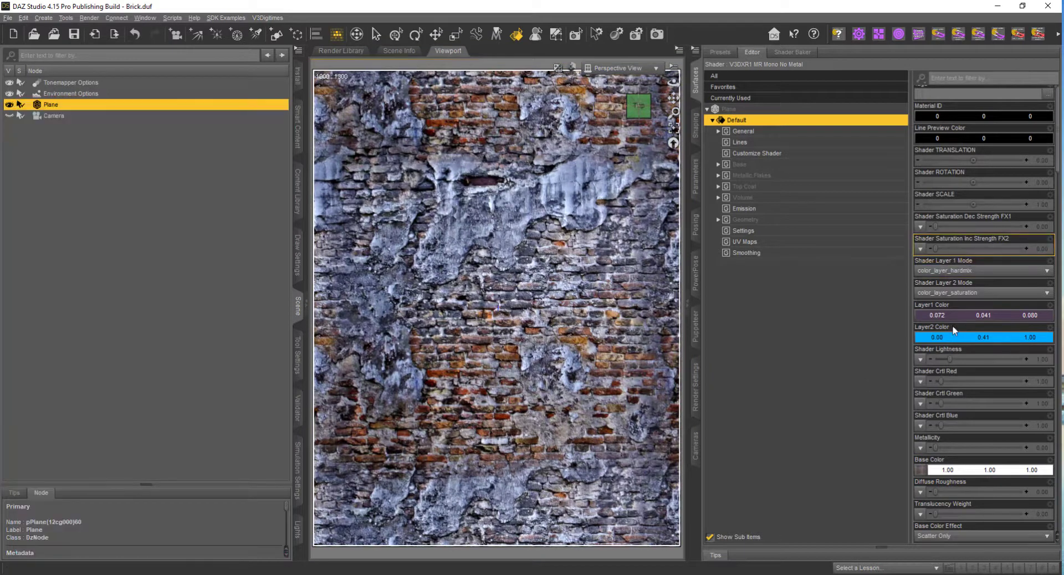
Step: Set the brick's Shader Saturation Dec Strength FX1 to 0.75, keeping Shader Layer 1 Mode on color_layer_hardmix
click(975, 272)
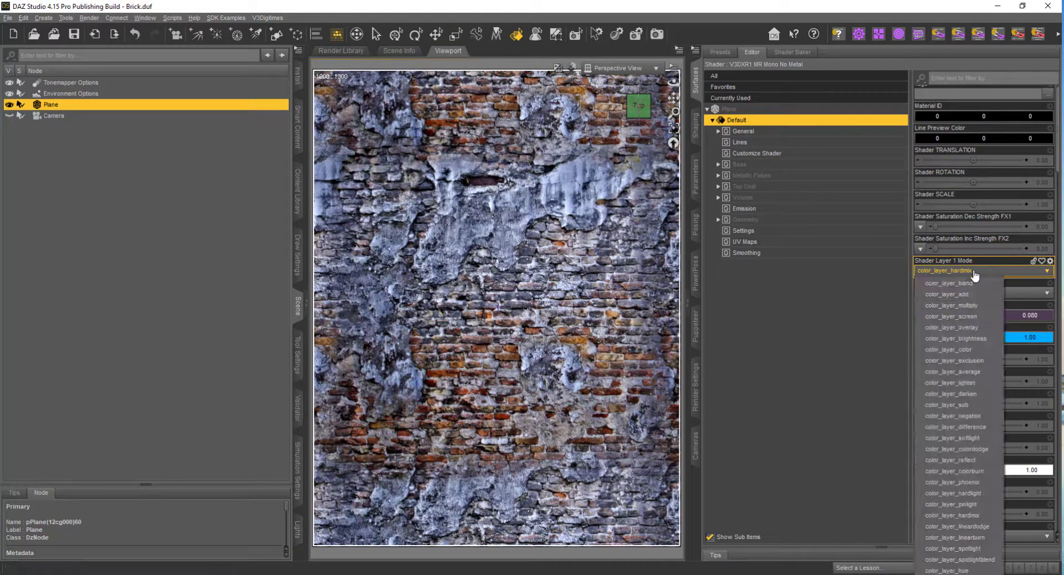
click(947, 223)
drag(936, 227, 1001, 227)
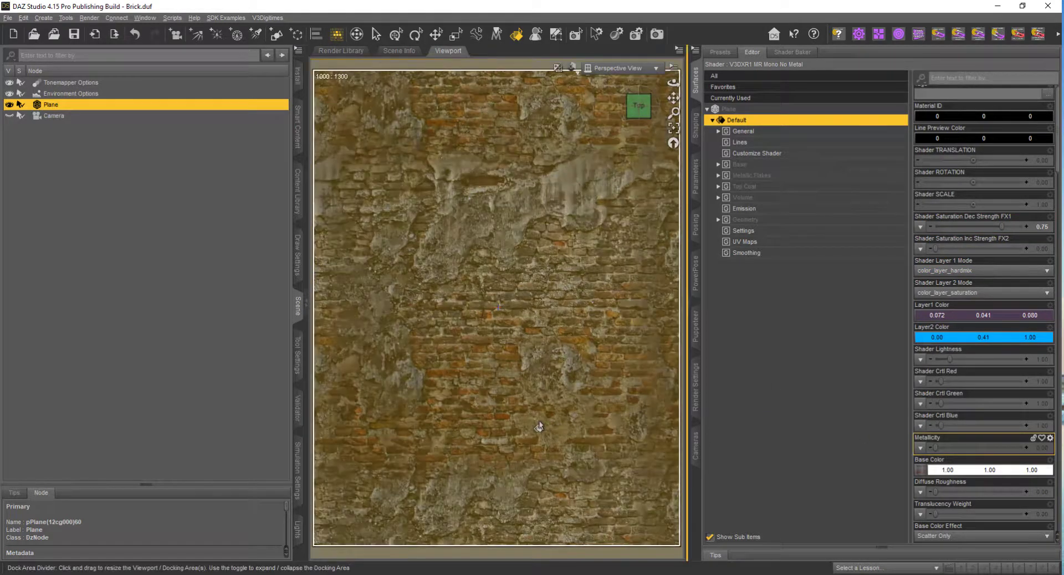
Step: Lighten the brick's Layer1 Color to light purple (0.81, 0.47, 0.91), and darken it to a medium purple (0.46, 0.27, 0.52)
click(963, 317)
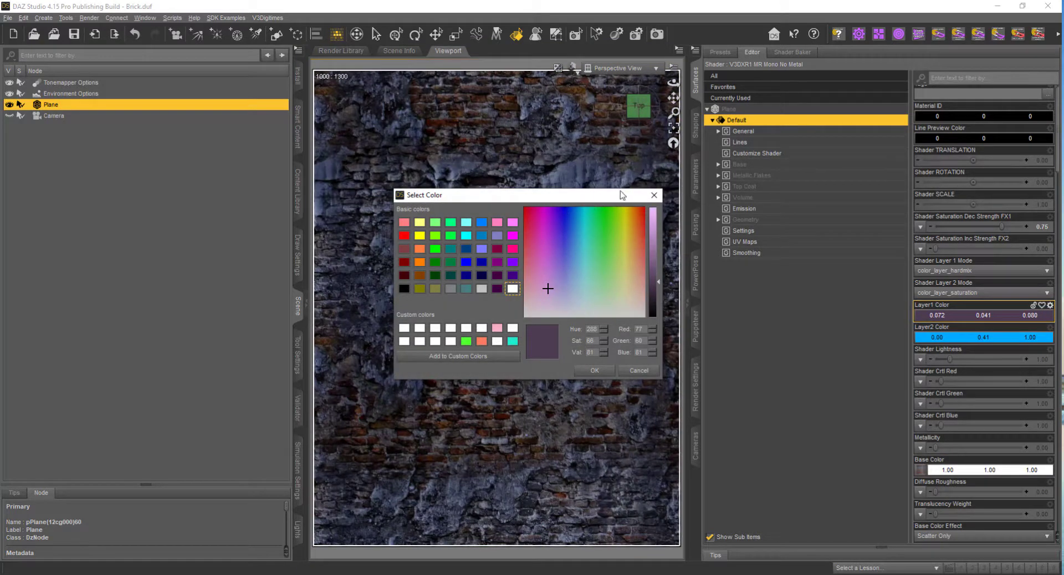
drag(604, 197, 849, 180)
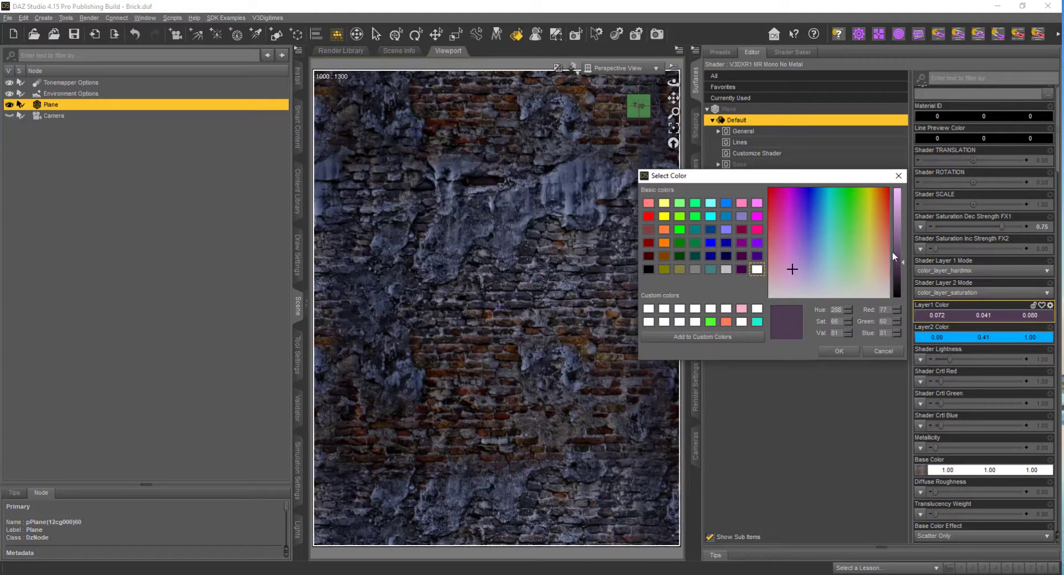
drag(898, 252, 899, 207)
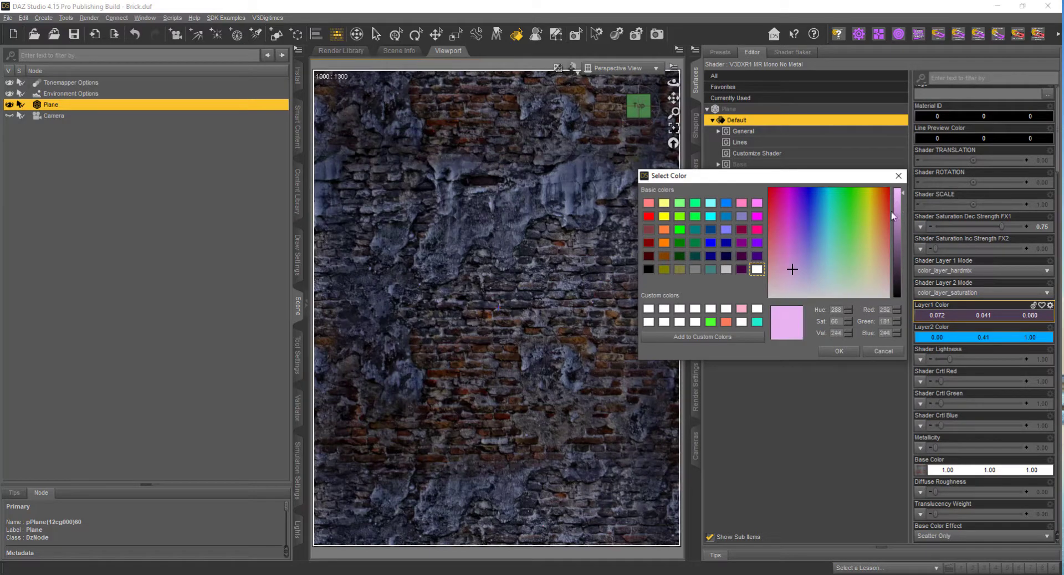
click(839, 351)
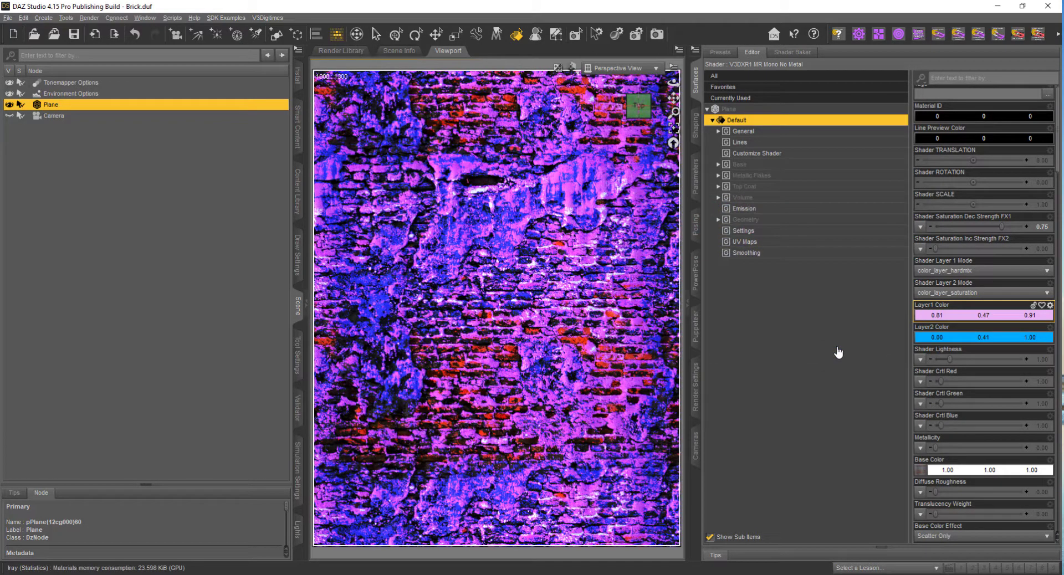
click(964, 316)
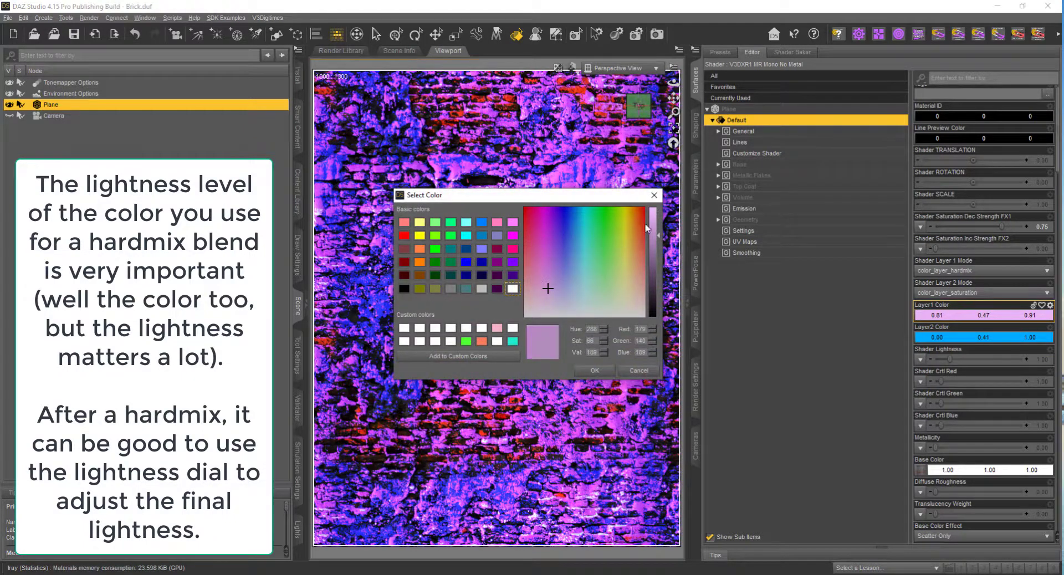
drag(599, 195, 215, 142)
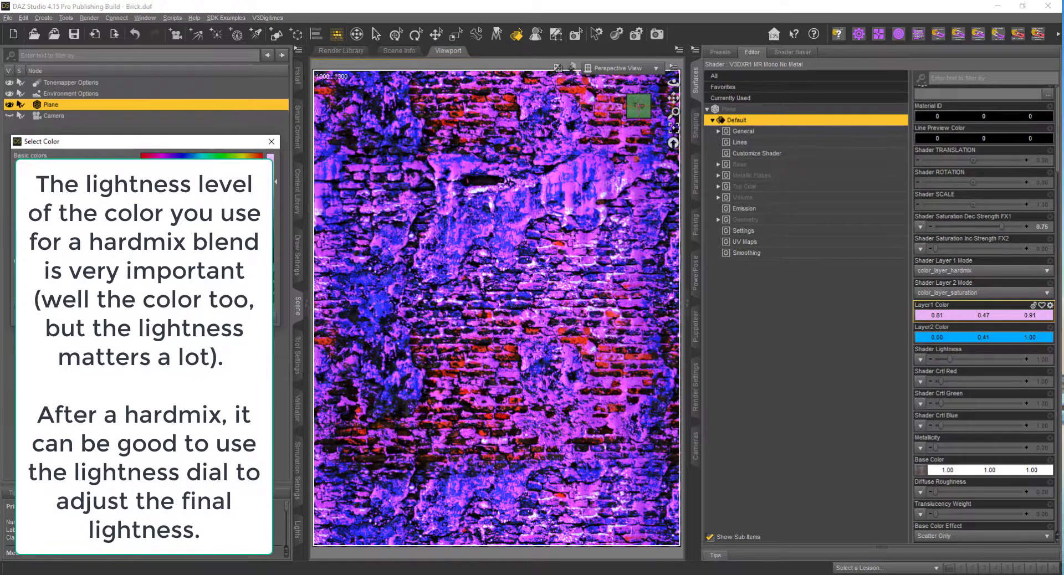
click(209, 318)
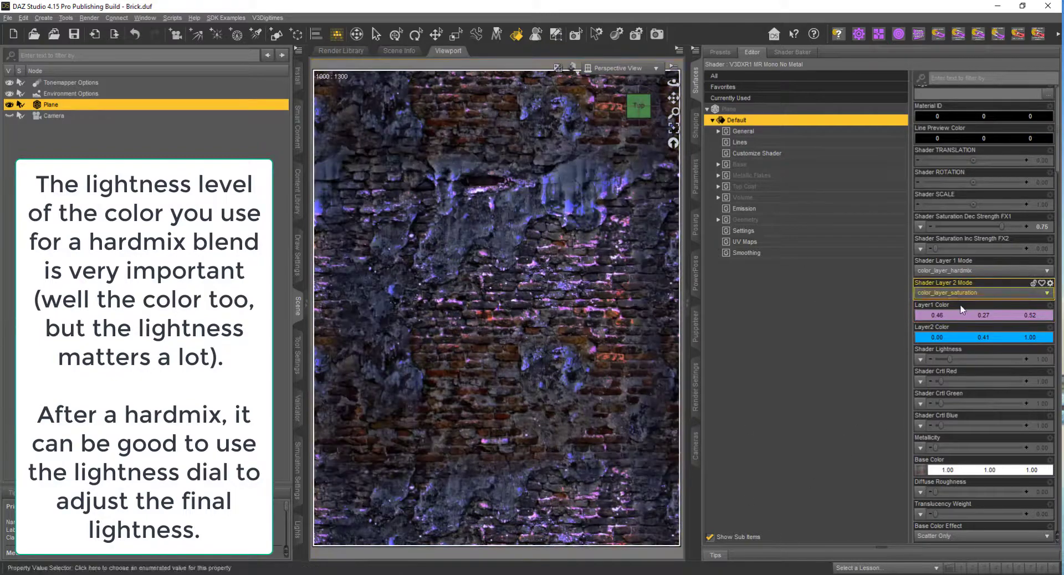
Step: Desaturate the brick's Layer1 Color to a neutral gray (0.52, 0.51, 0.52)
click(962, 314)
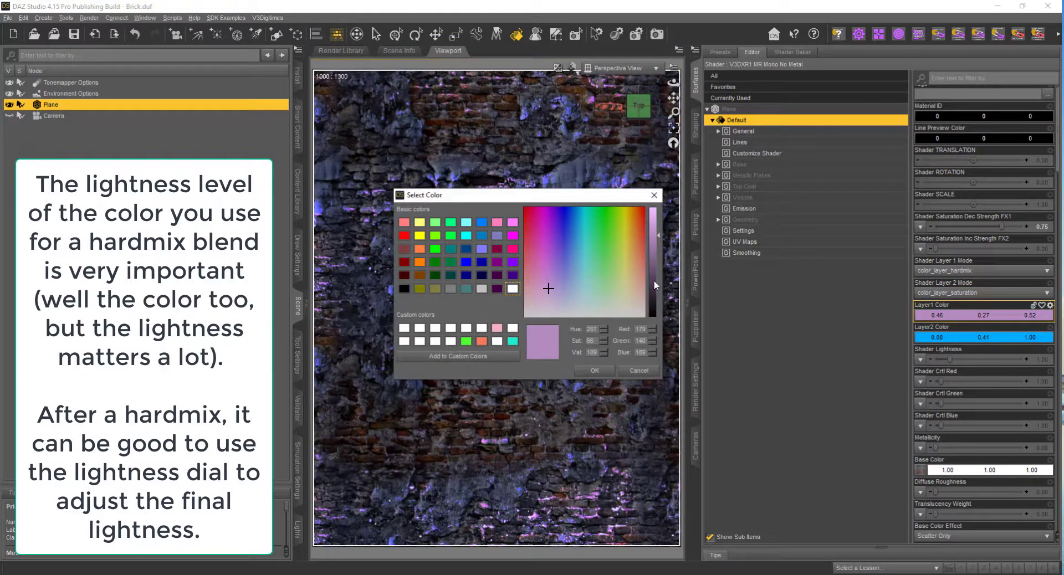
double_click(591, 341)
text(0)
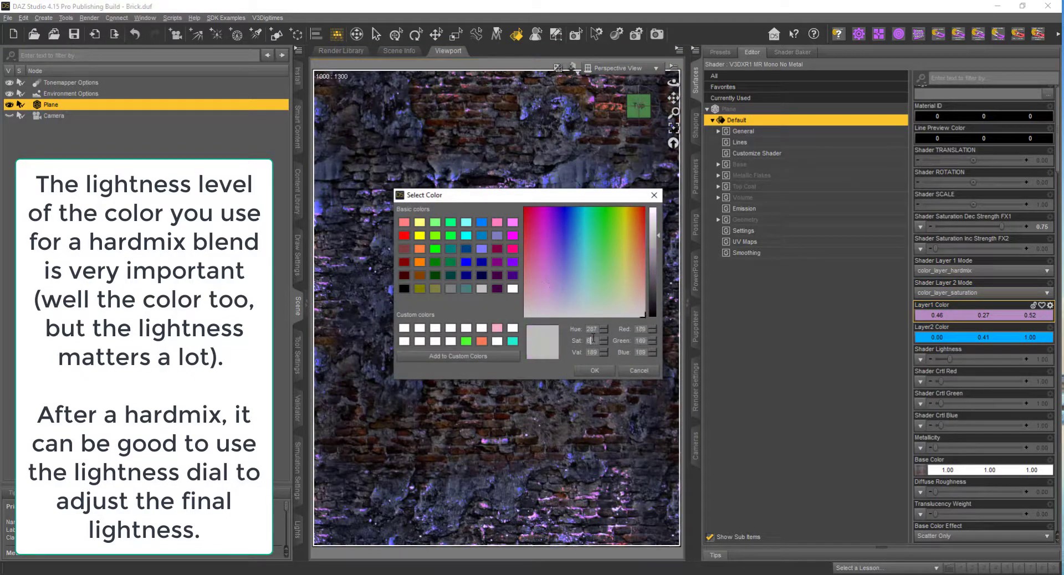
key(Return)
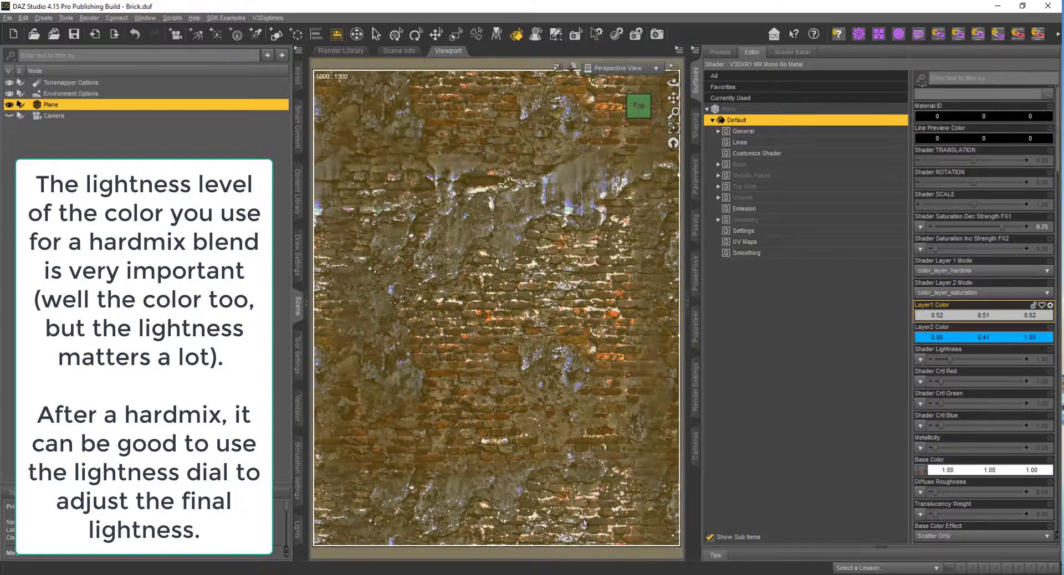
Step: Lighten the brick's gray Layer1 Color to (0.66, 0.65, 0.66), and raise its lightness slightly once more
click(962, 316)
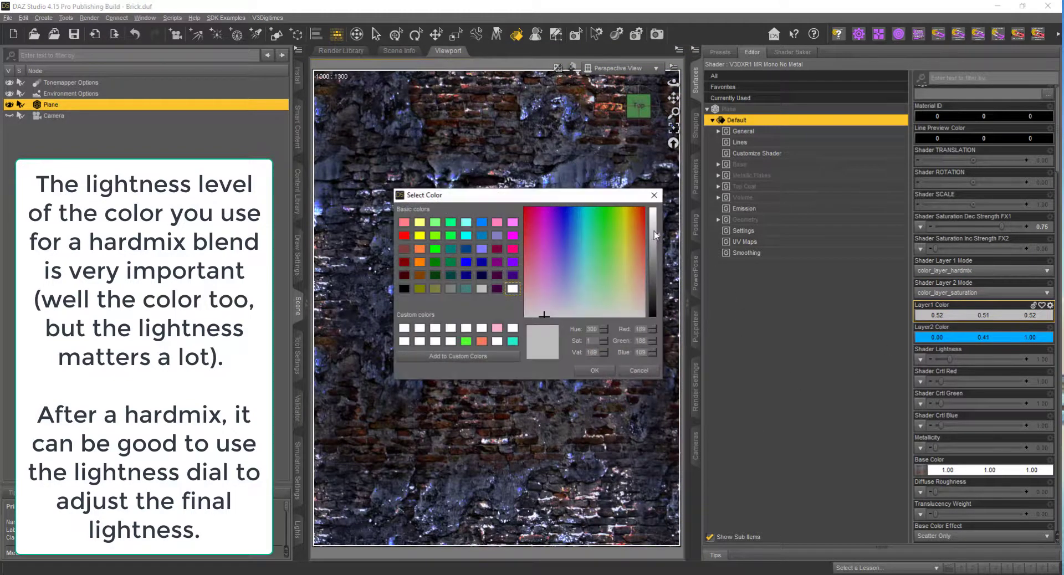
drag(656, 235, 658, 230)
click(595, 370)
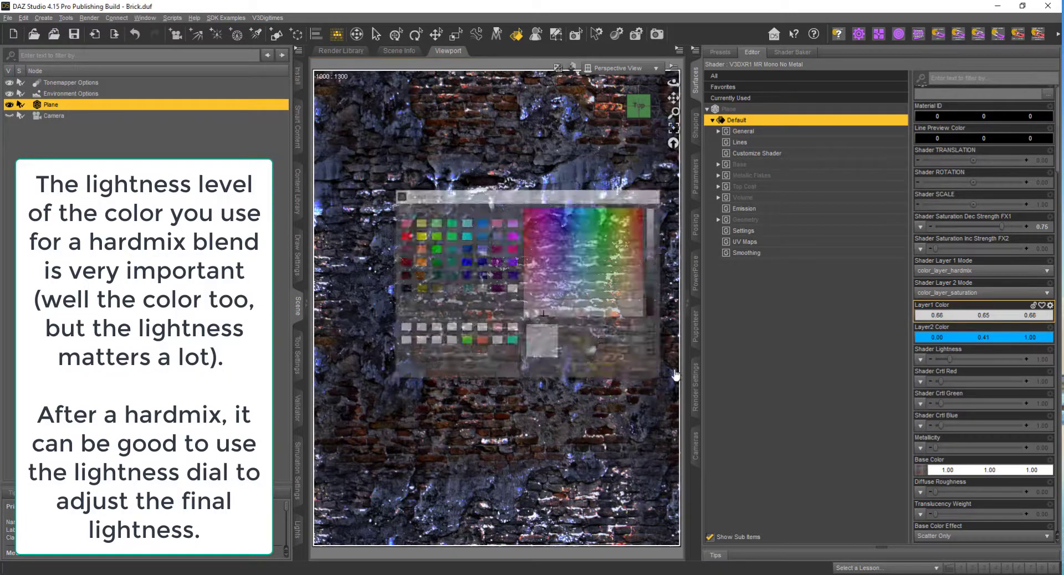
click(963, 316)
drag(659, 223, 659, 218)
click(595, 370)
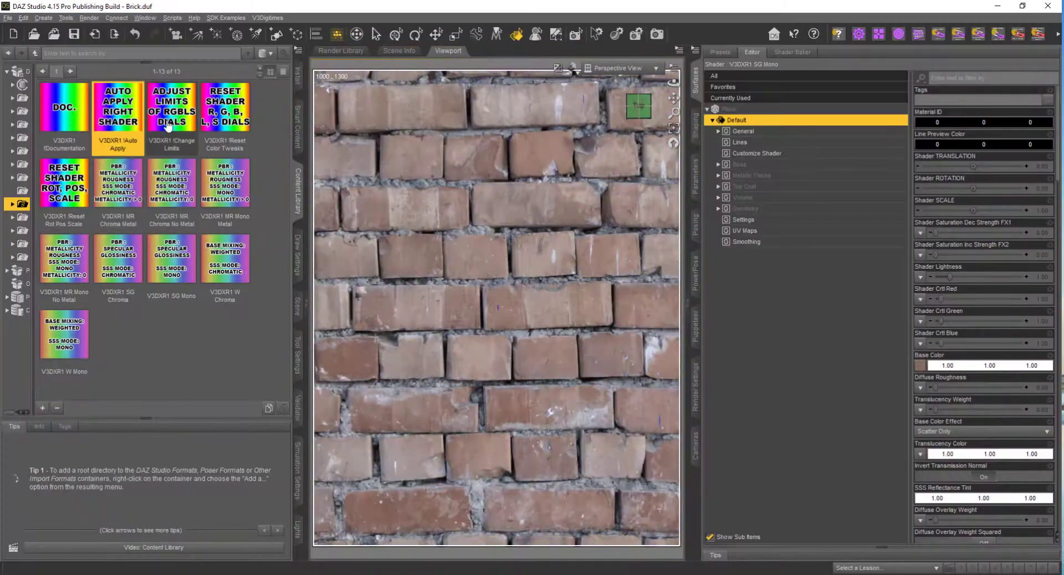
Step: Run the V3DXR1 Change Limits script on the new brick shader and show the additional controls for other effects
double_click(168, 125)
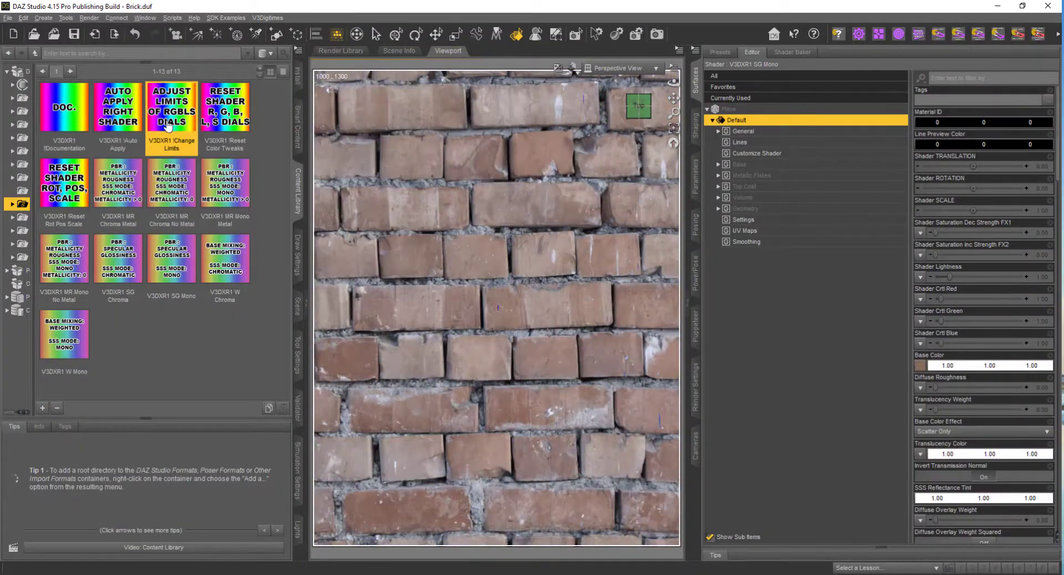
click(396, 248)
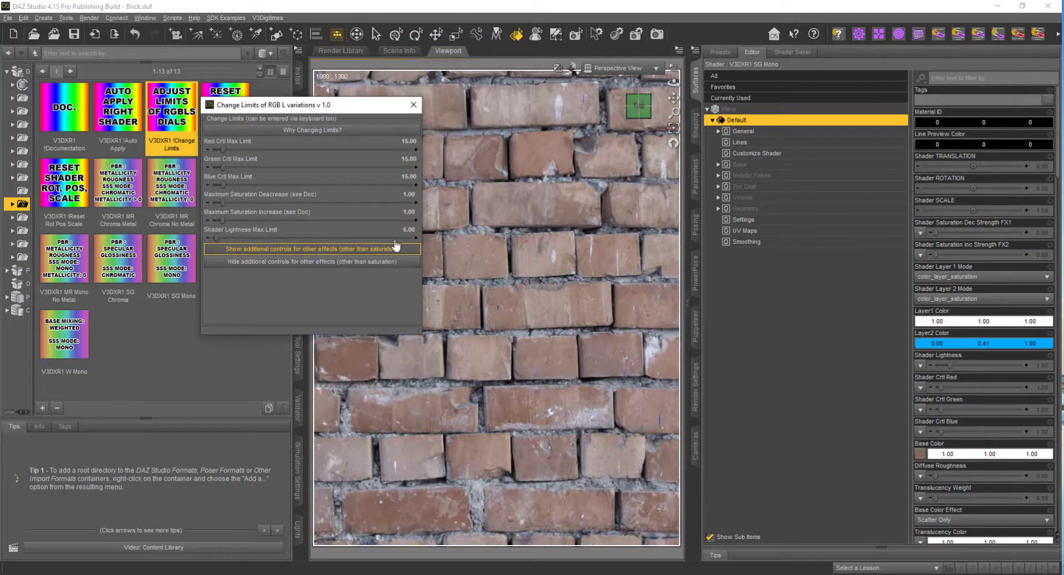
click(414, 105)
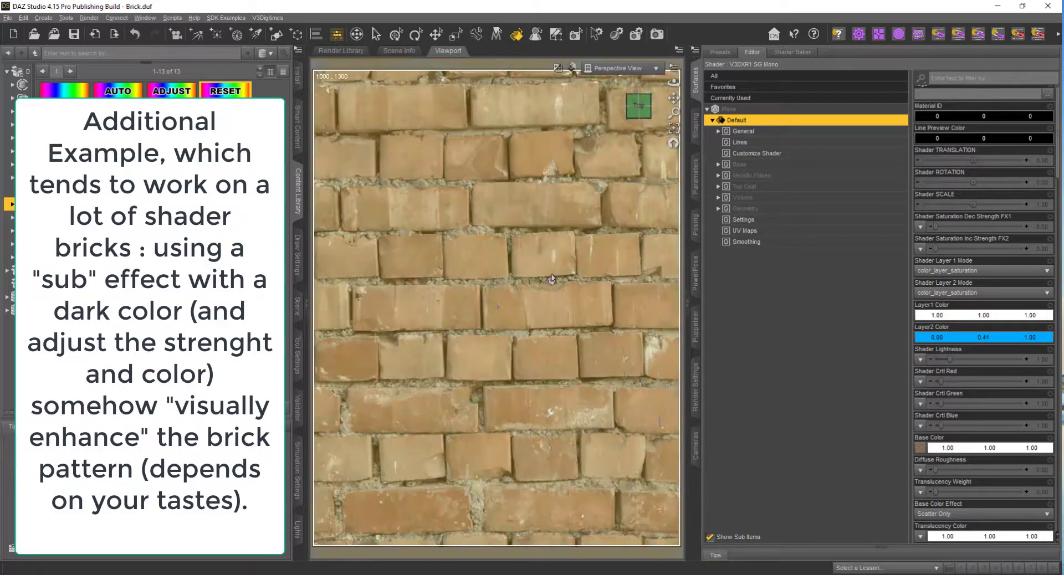
Step: Set the brick's Shader Layer 1 Mode to color_layer_sub and its Shader Saturation Dec Strength FX1 to 0.38
click(960, 274)
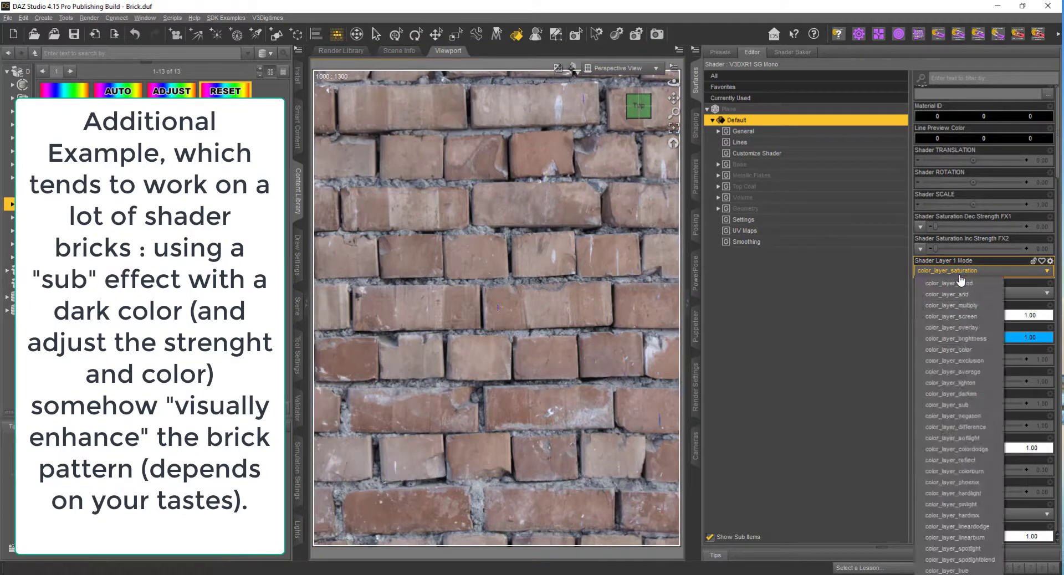
click(936, 405)
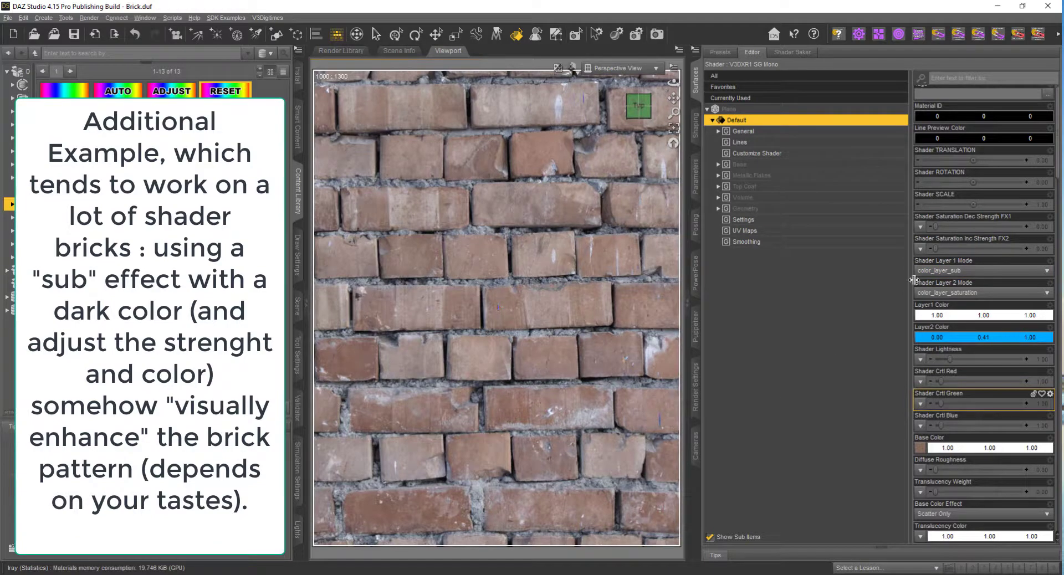
click(969, 229)
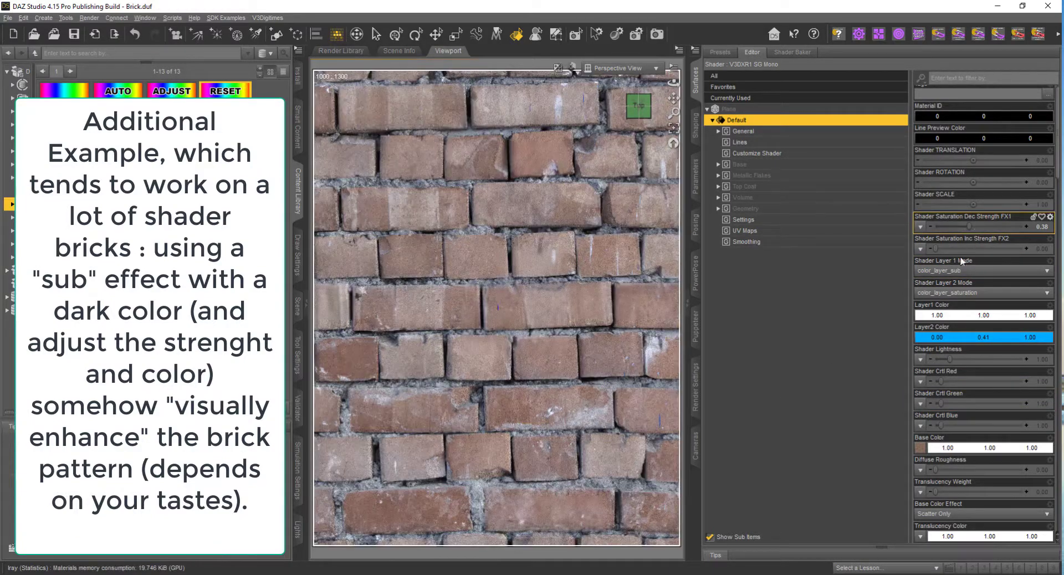
Step: Set the brick's Layer1 Color to dark gray (0.094), and lighten it to 0.22 on all three channels
click(965, 317)
drag(656, 262, 652, 279)
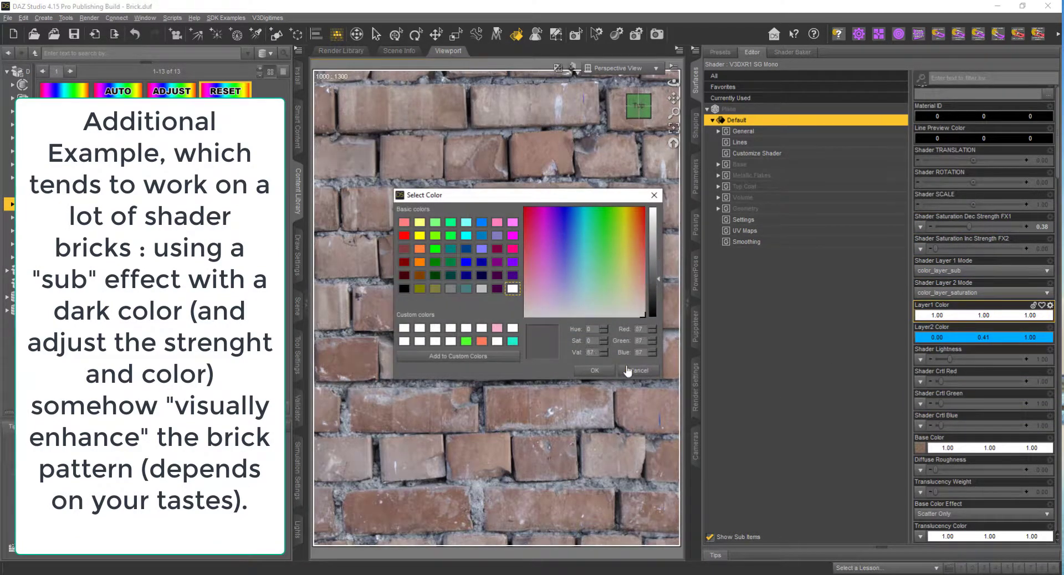
key(Return)
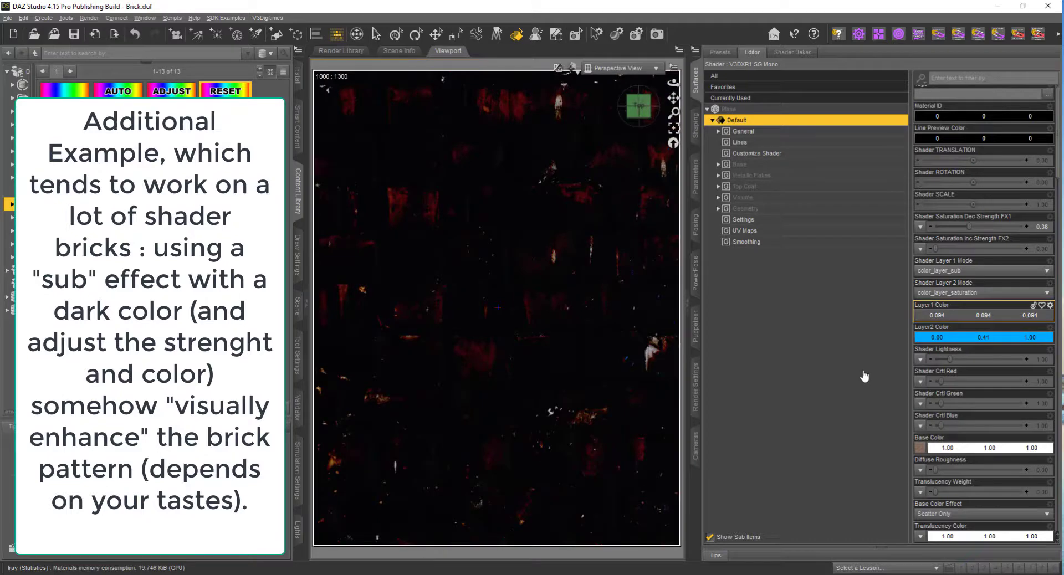
click(973, 316)
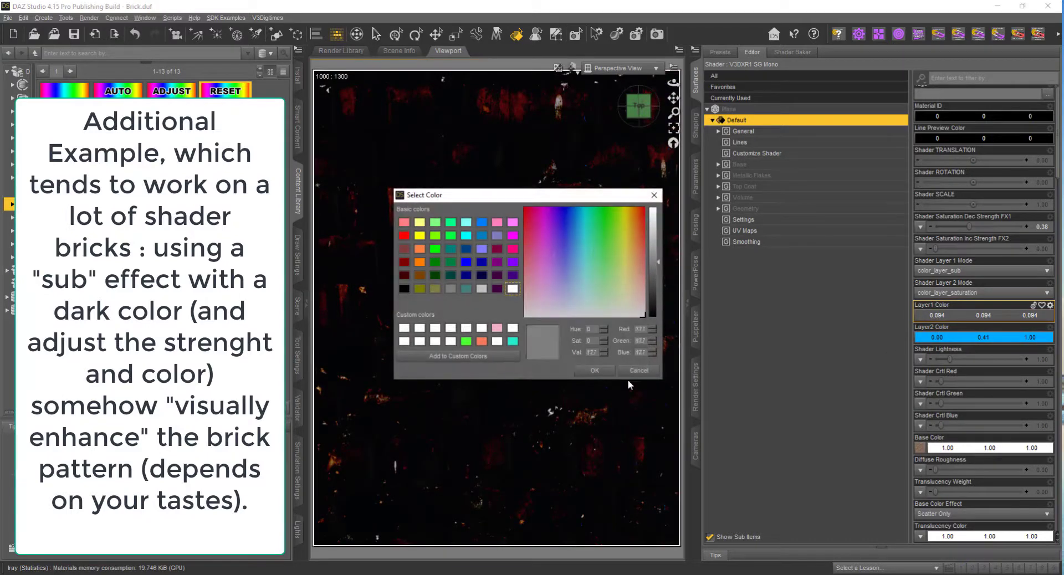
click(595, 370)
Step: Compare the brick's Shader Saturation Dec Strength FX1 at 0.11 and 0, and set it to 0.1
drag(969, 227, 946, 232)
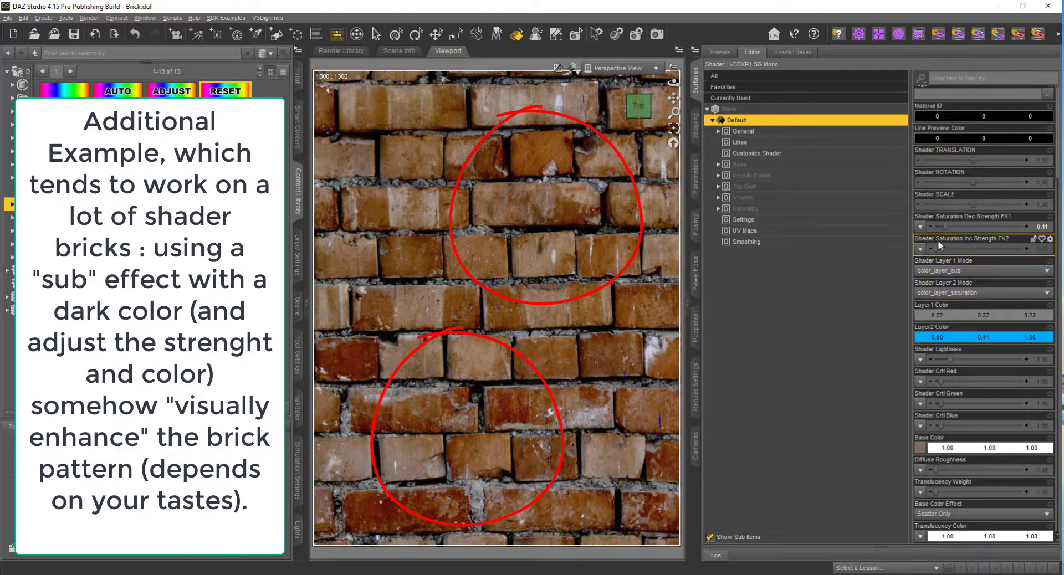
click(1042, 228)
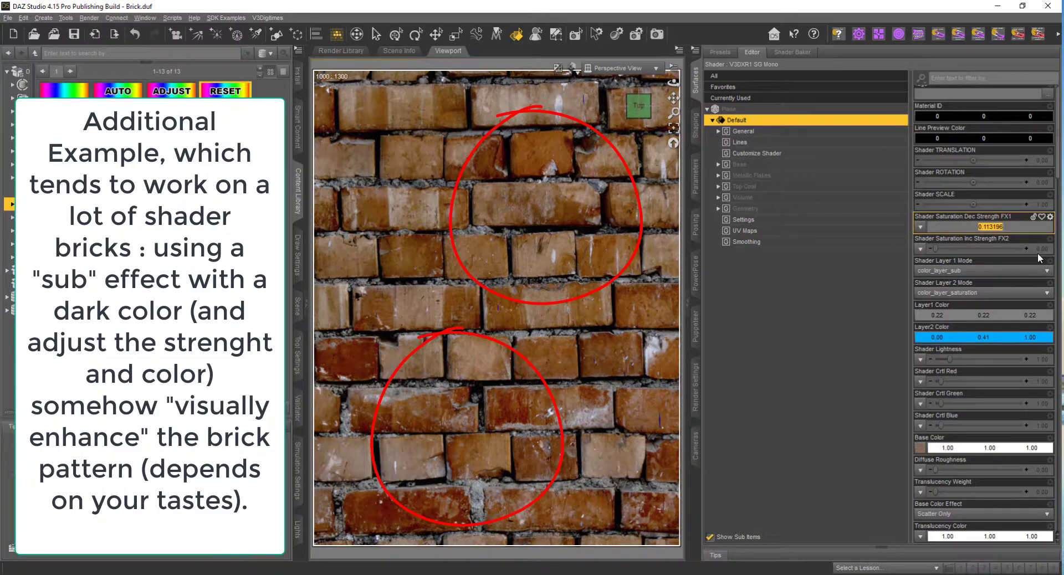
text(0)
key(Return)
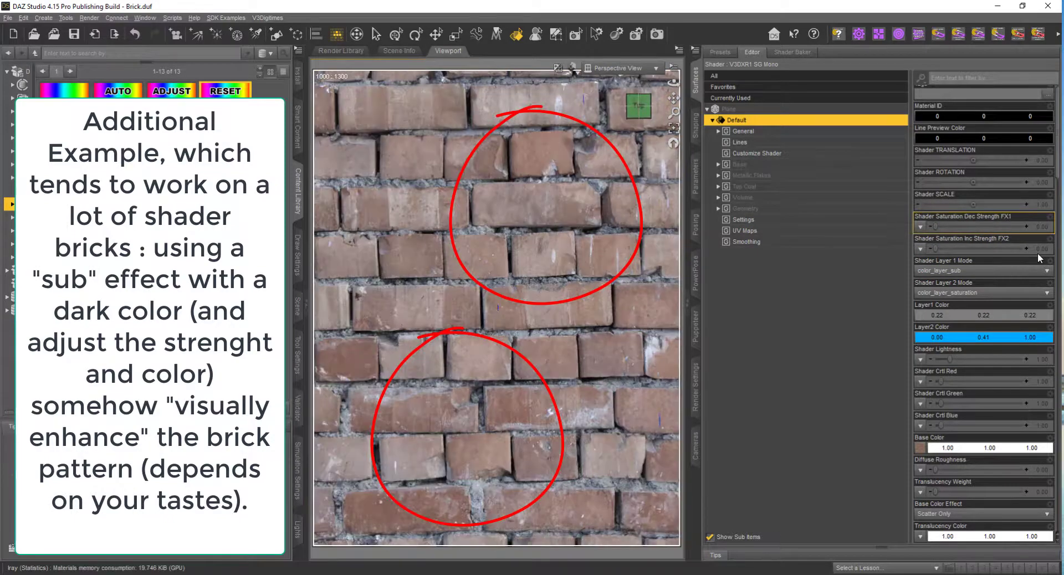
click(1040, 228)
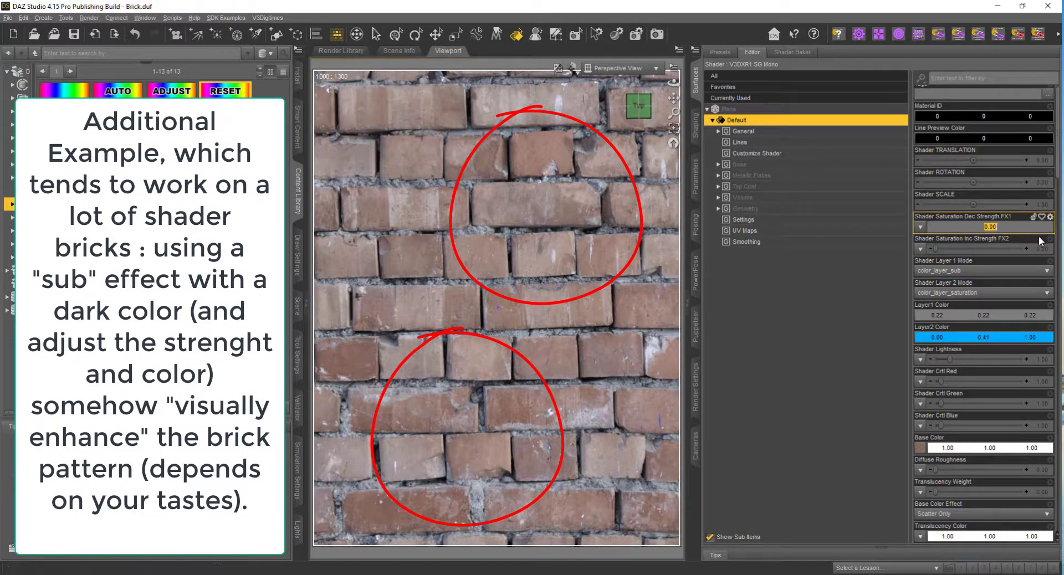
text(.1)
key(Return)
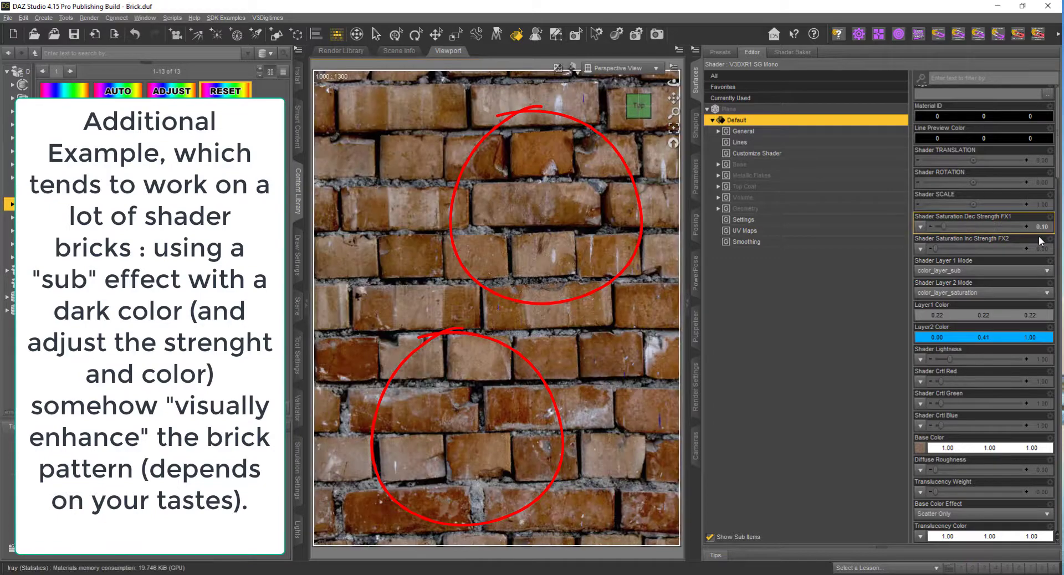
Step: Set the brick's Shader Layer 2 Mode to color_layer_linearburn and raise Shader Saturation Inc Strength FX2 to 0.42
click(987, 284)
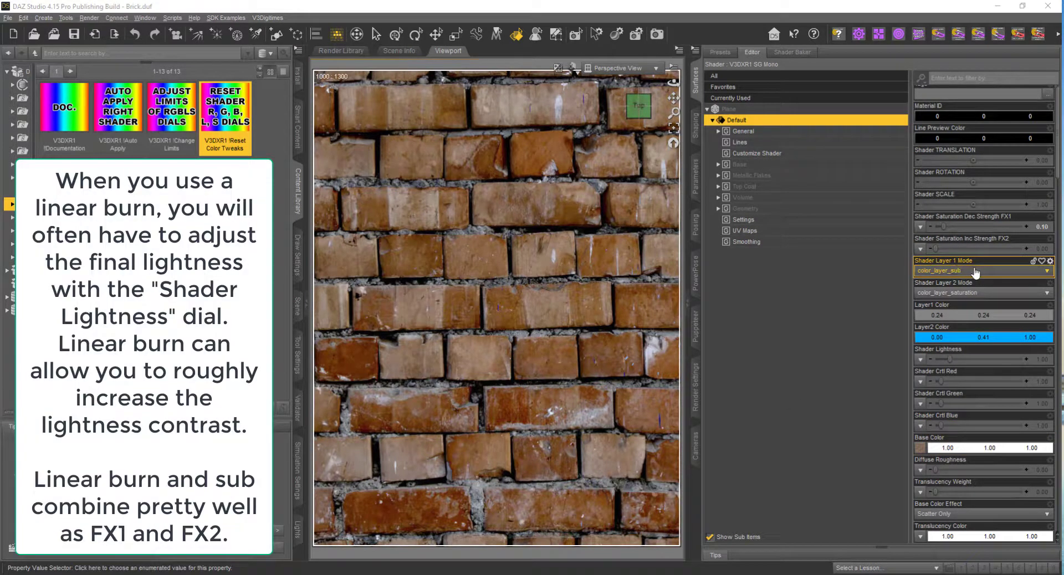
click(974, 293)
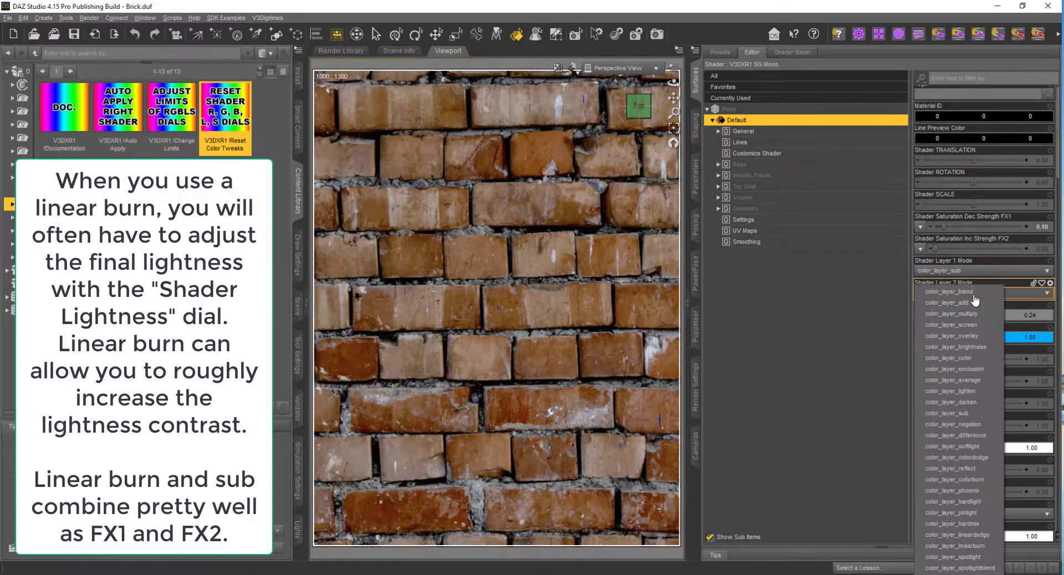
click(965, 546)
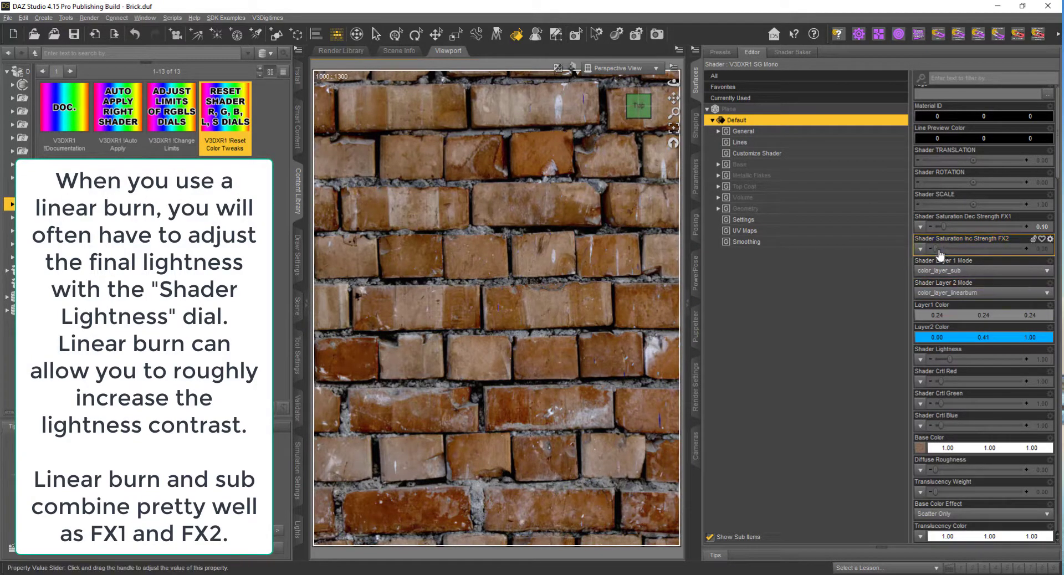
drag(940, 251, 973, 249)
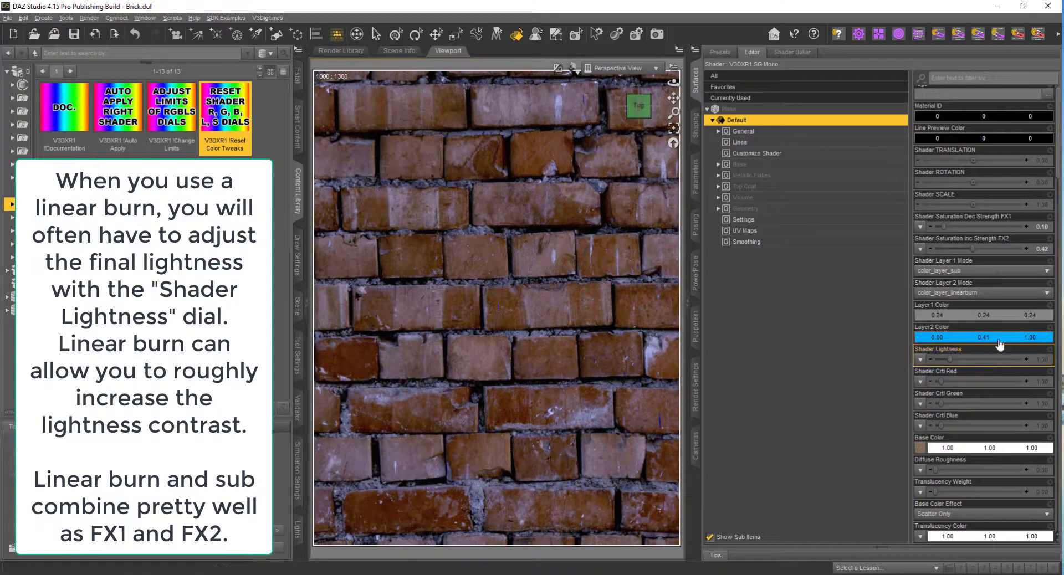
Step: Set the brick's Layer2 Color to light gray (0.84, 0.84, 0.84)
click(998, 341)
drag(643, 288, 669, 315)
mouse_move(657, 211)
mouse_down()
mouse_move(656, 228)
mouse_move(673, 221)
mouse_up()
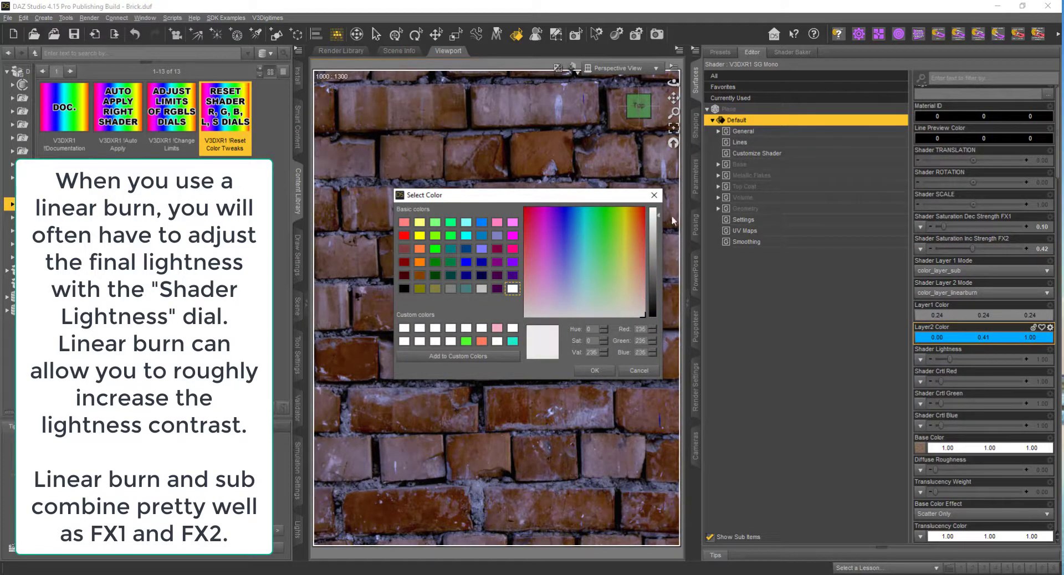
click(594, 371)
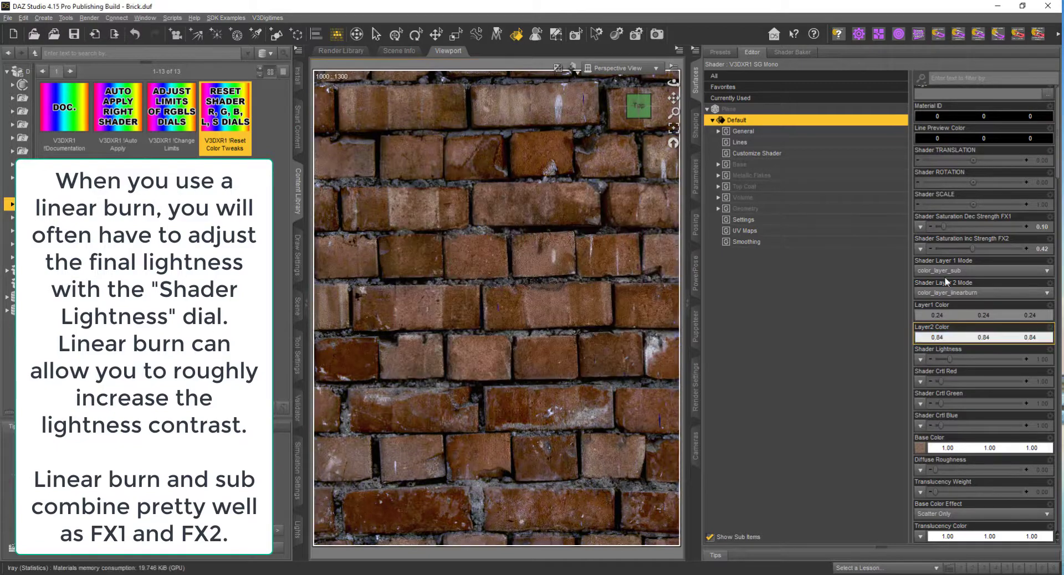
Step: Try the brick's Shader Saturation Inc Strength FX2 at 0.99, and lower it back to 0.42
drag(973, 250, 1022, 251)
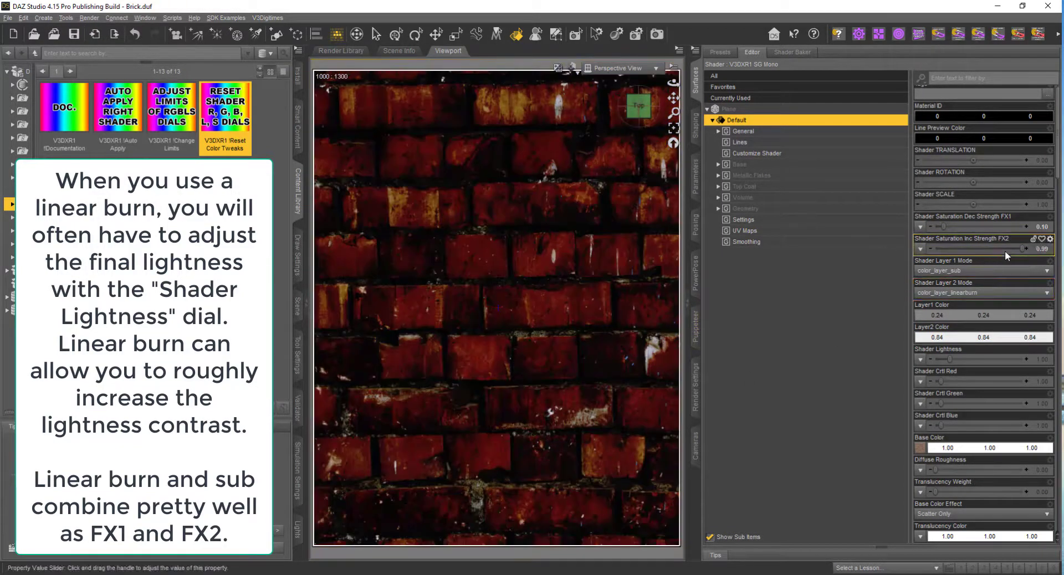
mouse_move(1006, 250)
mouse_down()
mouse_move(965, 253)
mouse_move(1013, 250)
mouse_move(994, 254)
mouse_up()
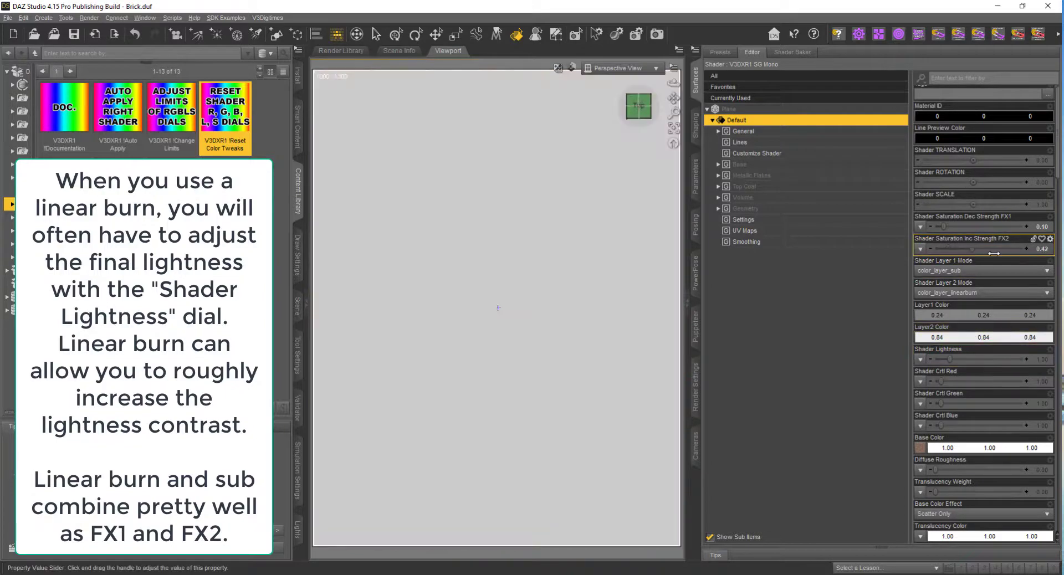
Step: Try a cyan Layer2 Color (0.0020, 0.84, 0.74) on the brick, and restore it to light gray (0.84, 0.84, 0.84)
click(984, 337)
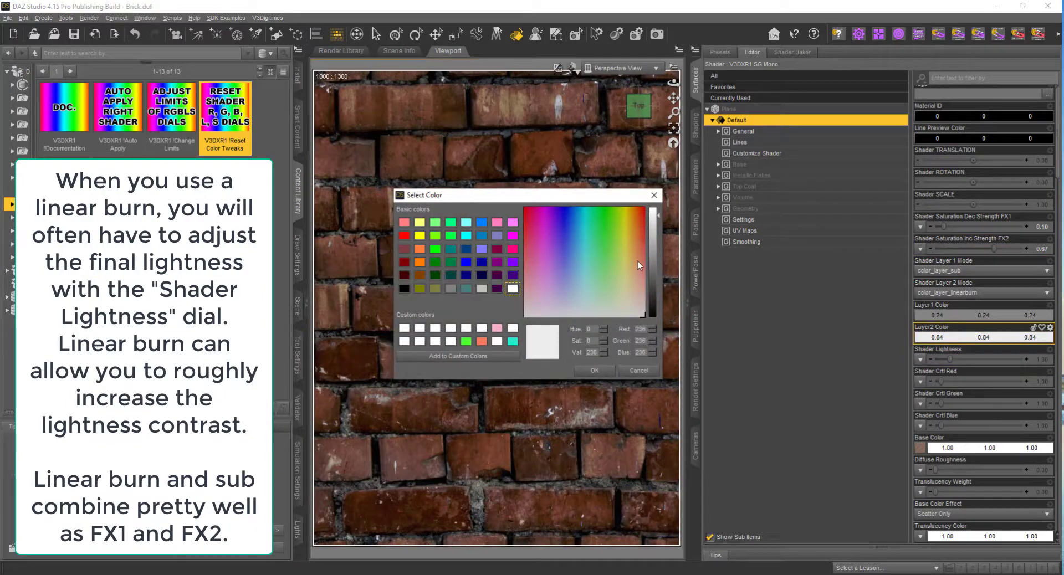
click(587, 214)
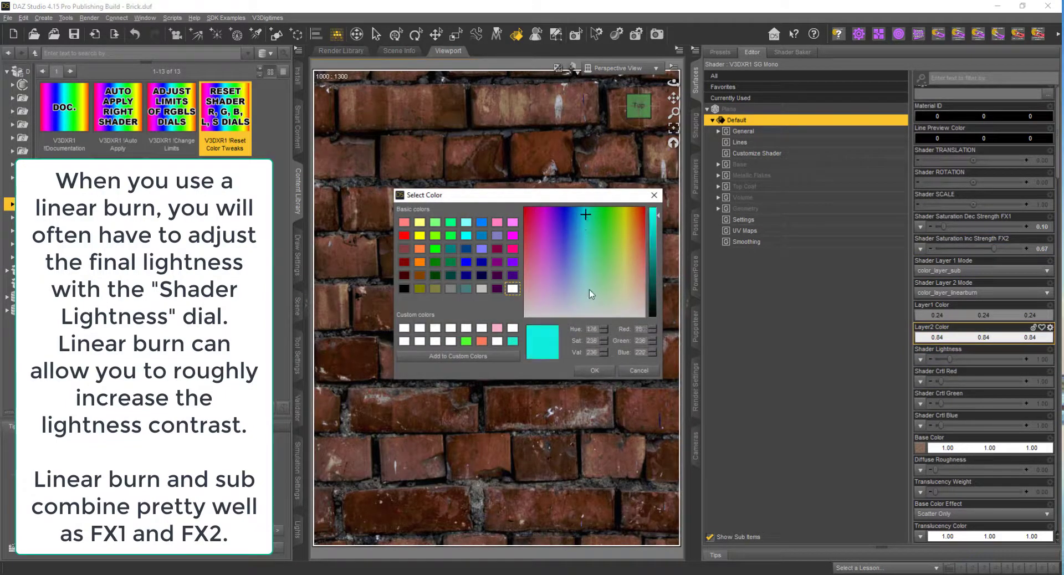
click(595, 370)
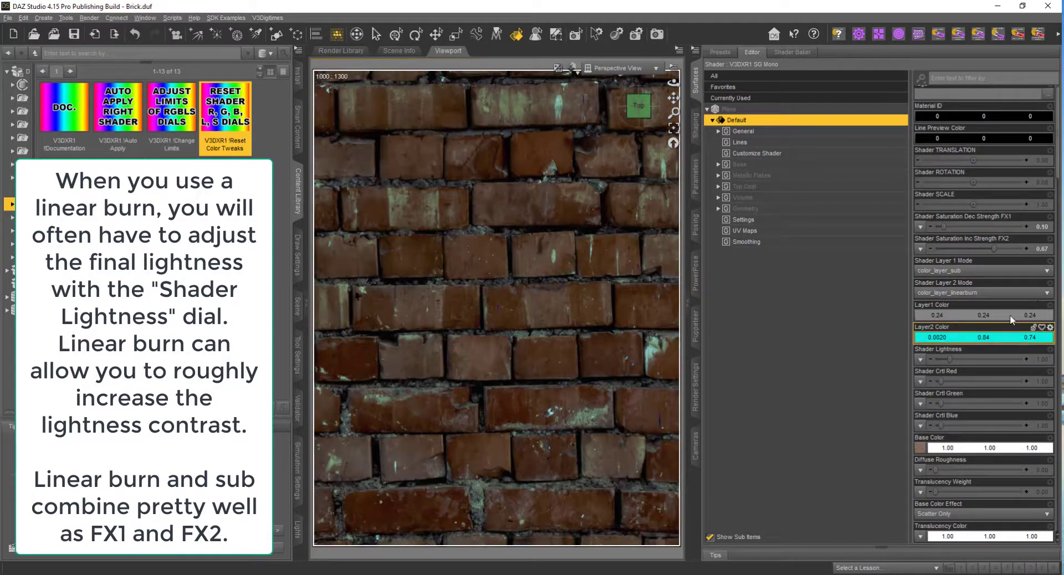
click(977, 338)
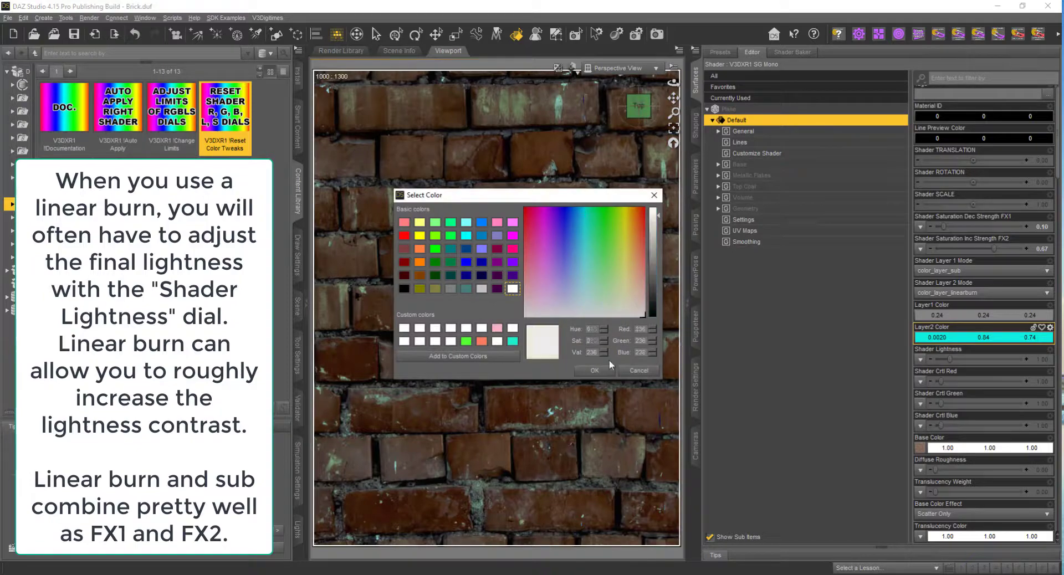
click(595, 370)
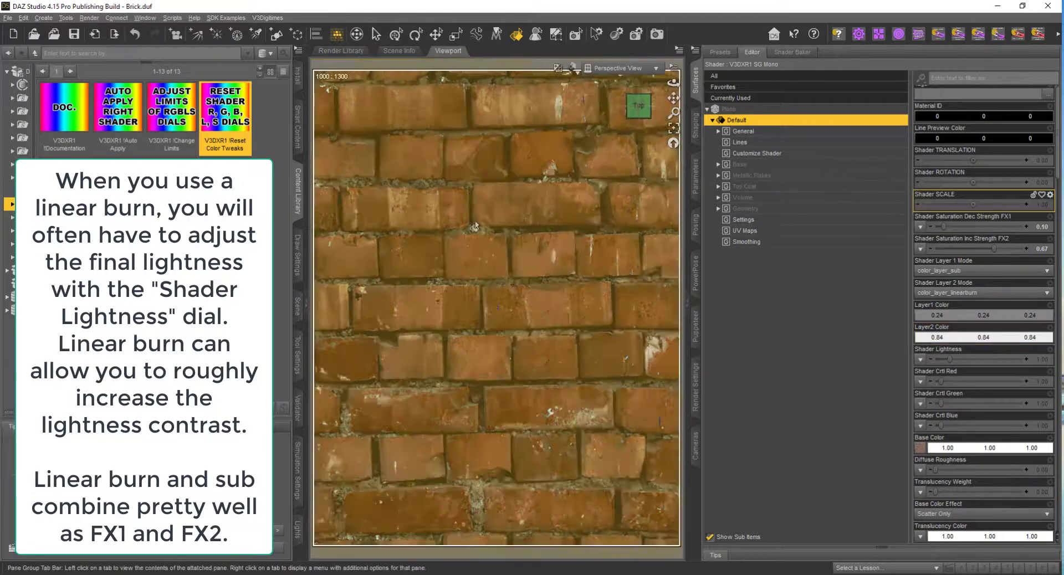
Step: Raise the brick's Shader Lightness to 1.92 and set its Shader ROTATION to -20
drag(950, 360, 964, 358)
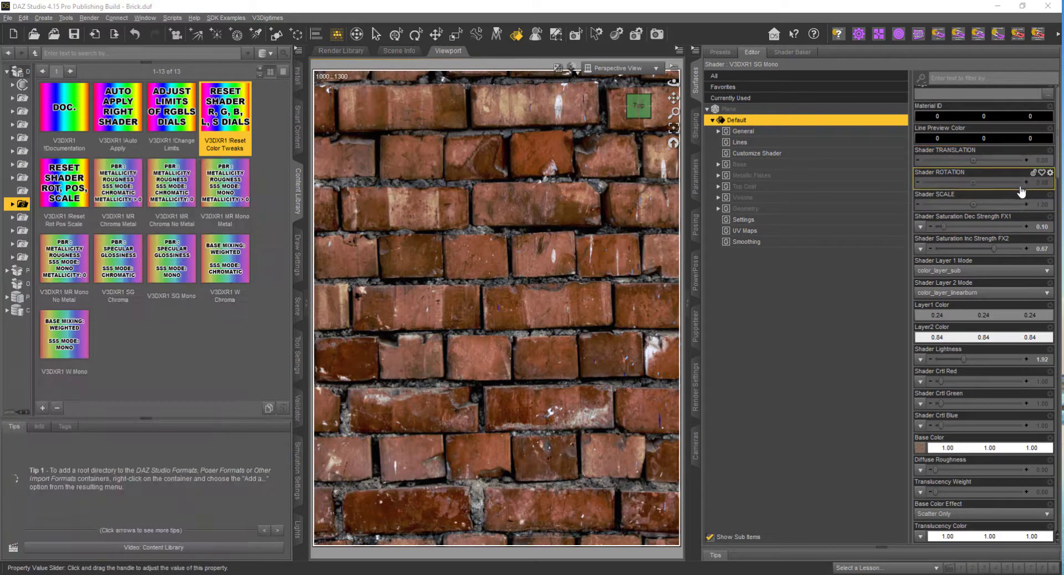
click(1040, 182)
text(-20)
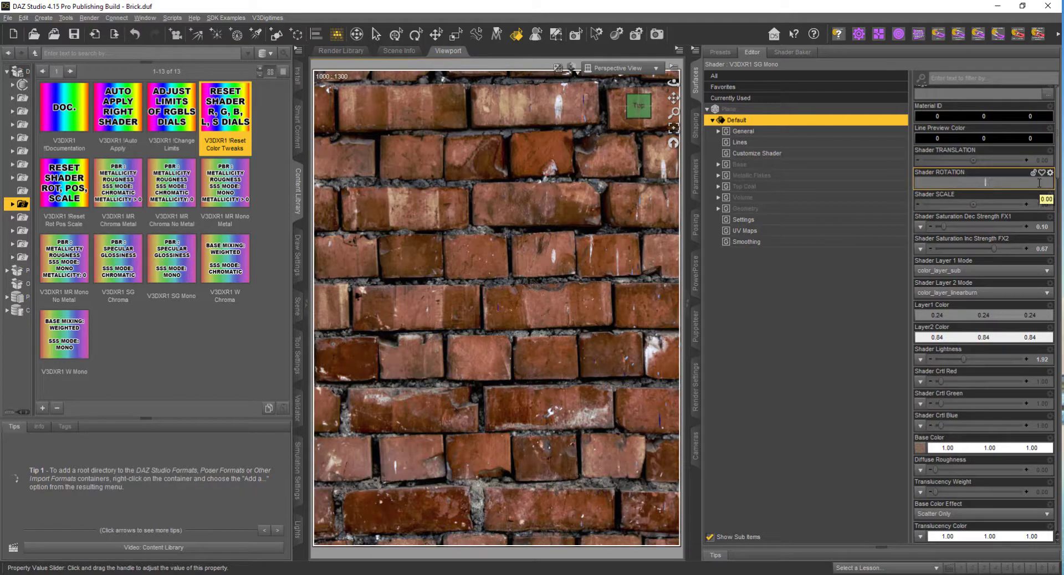
key(Return)
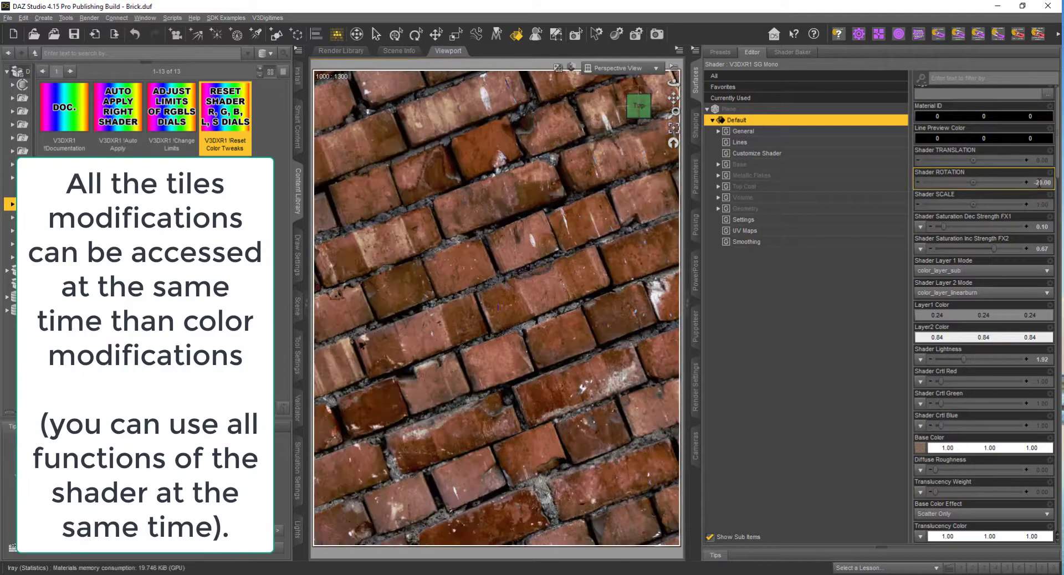
Step: Set the brick's Shader SCALE to 2
click(1040, 205)
text(2)
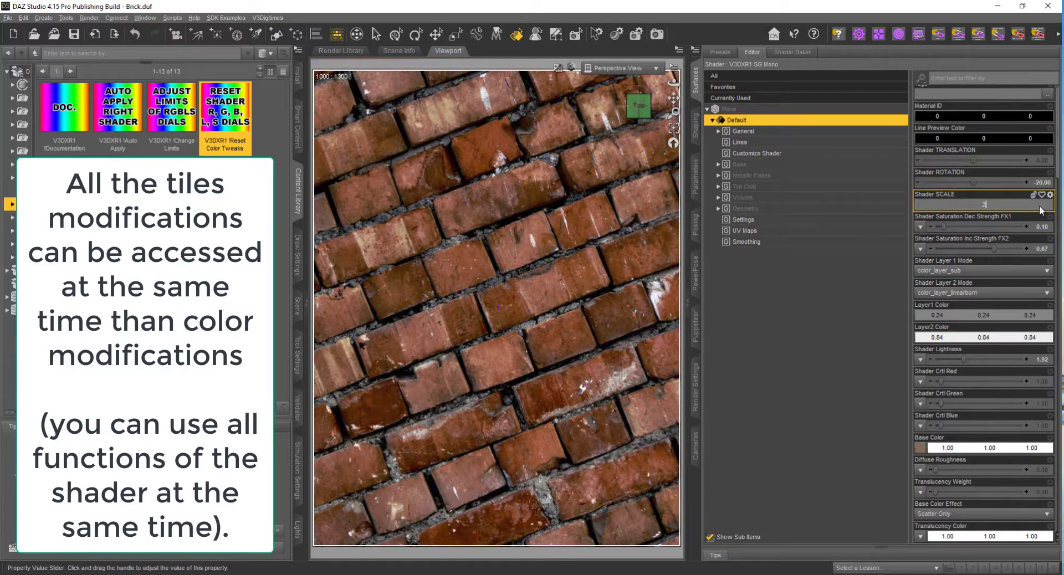
key(Return)
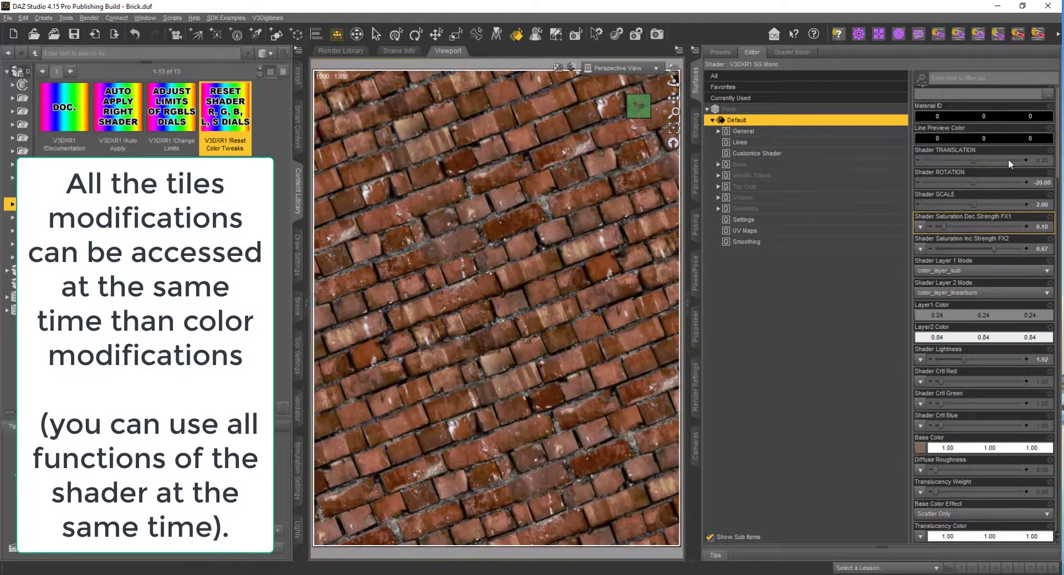
Step: Try the brick's Shader ROTATION at 90, and reset it to 0
click(1040, 182)
text(90)
key(Return)
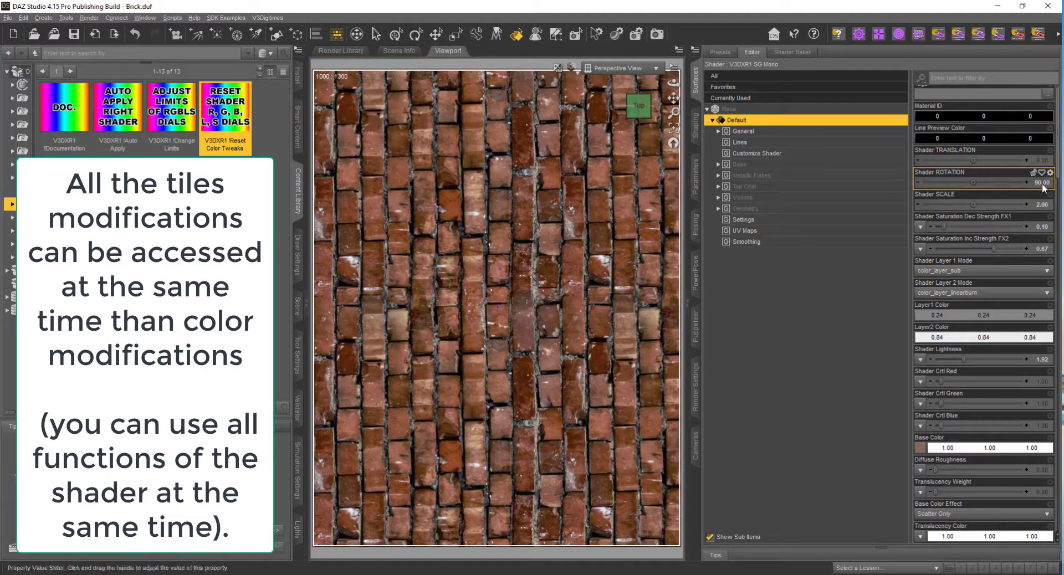
click(1043, 184)
text(0)
key(Return)
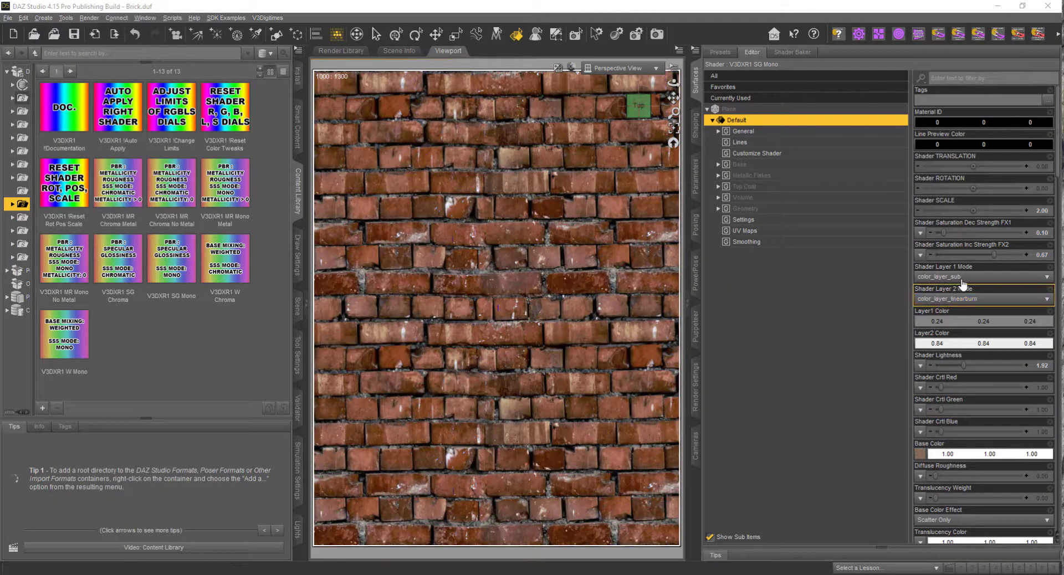
Step: Examine the color blending modes available for the brick's Shader Layer 1 Mode
click(963, 278)
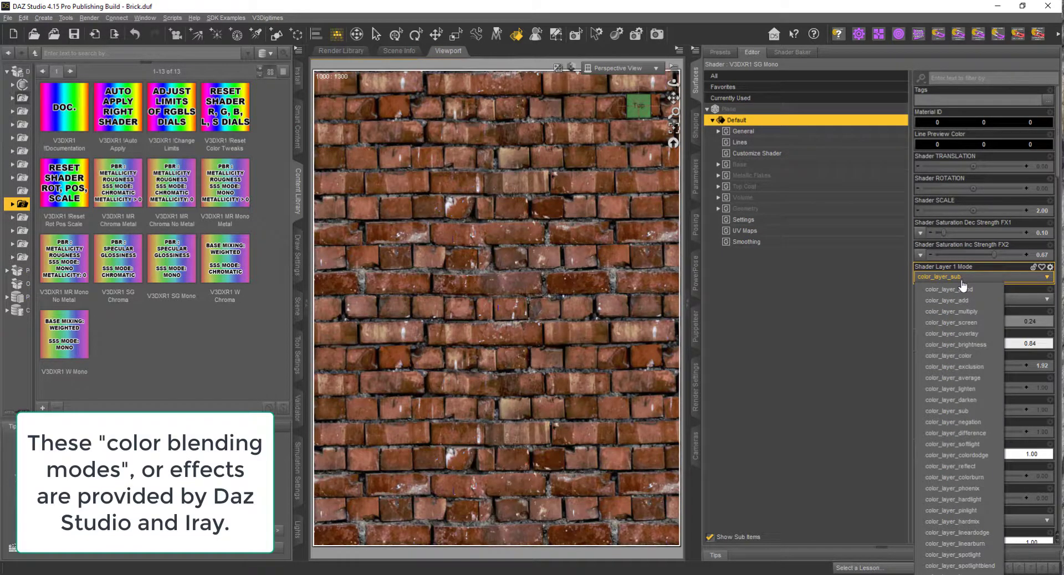
click(842, 304)
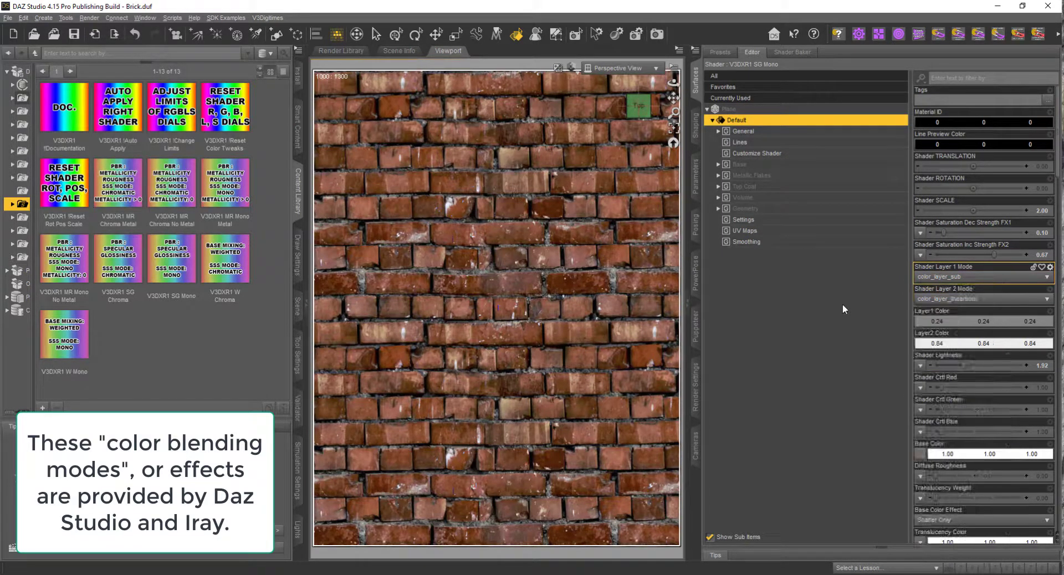
click(843, 304)
click(809, 123)
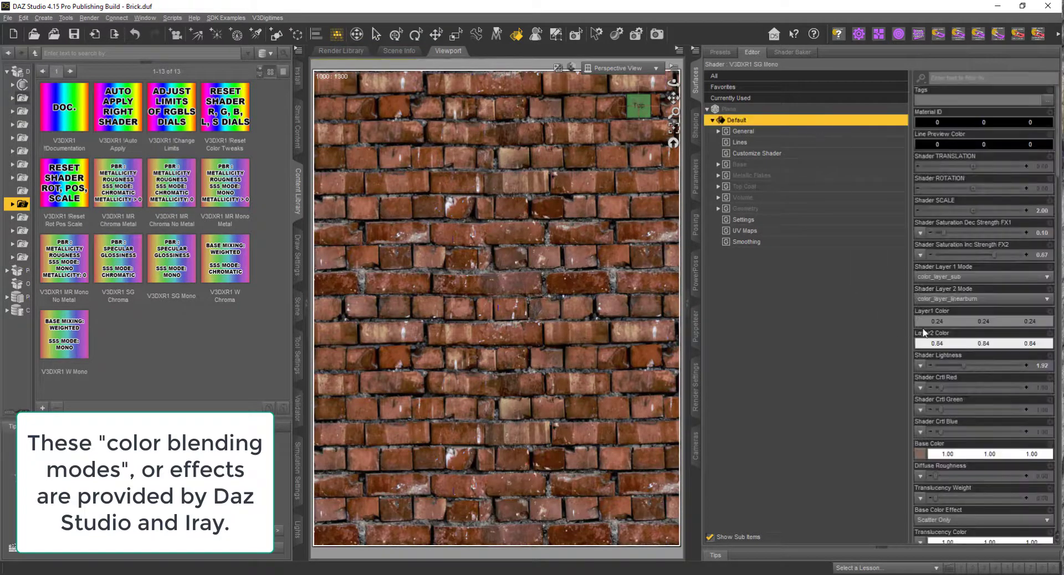